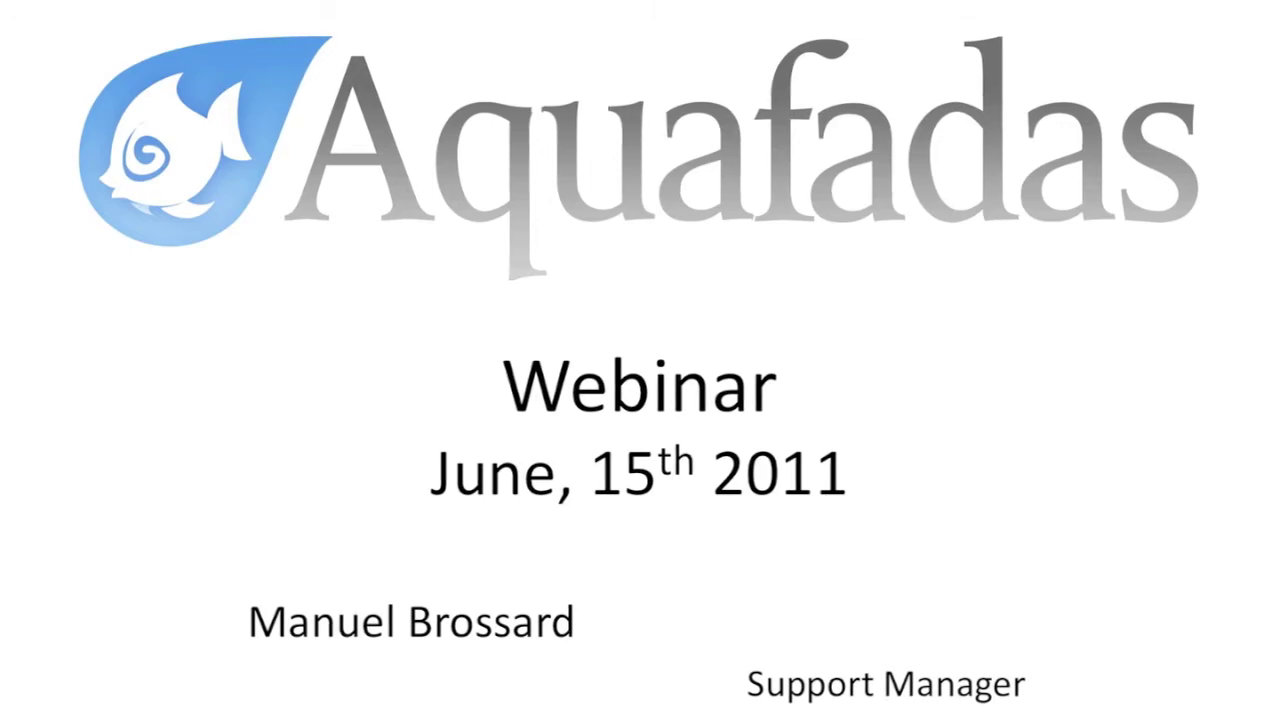
Step: Advance past the Aquafadas webinar title slide to the next slide
key(Right)
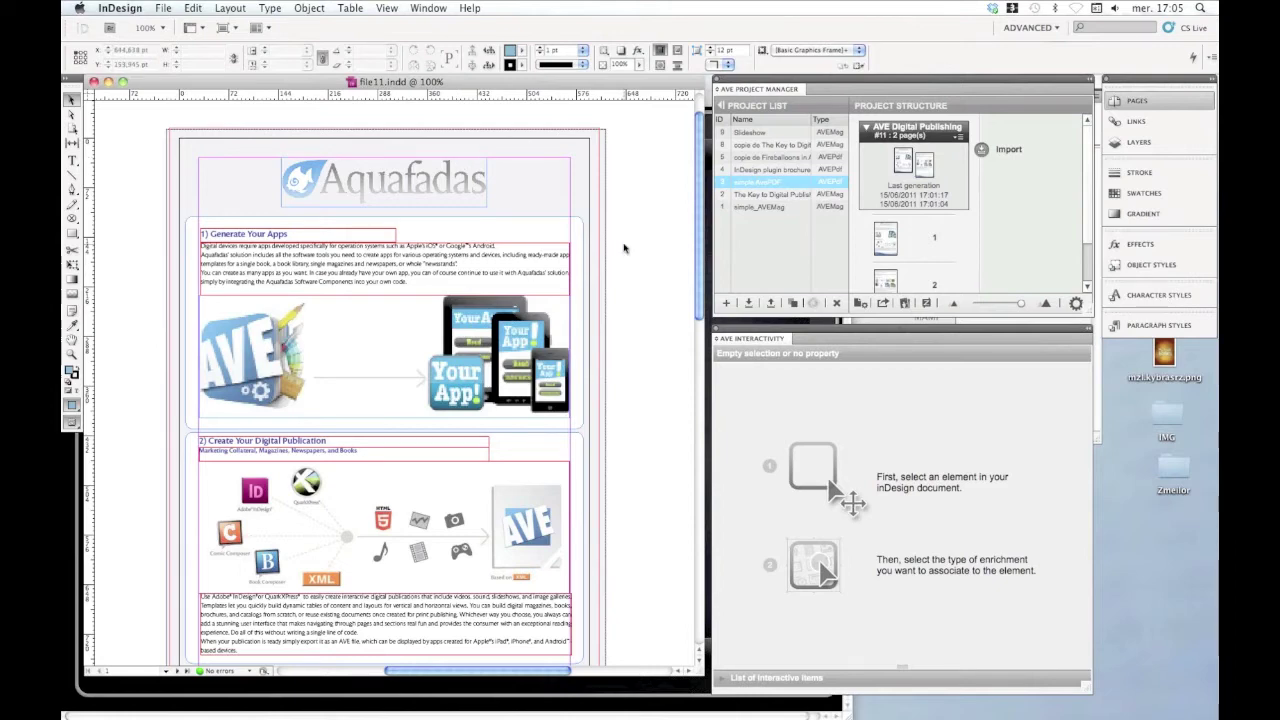
scroll(624, 248, down, 5)
scroll(624, 248, up, 6)
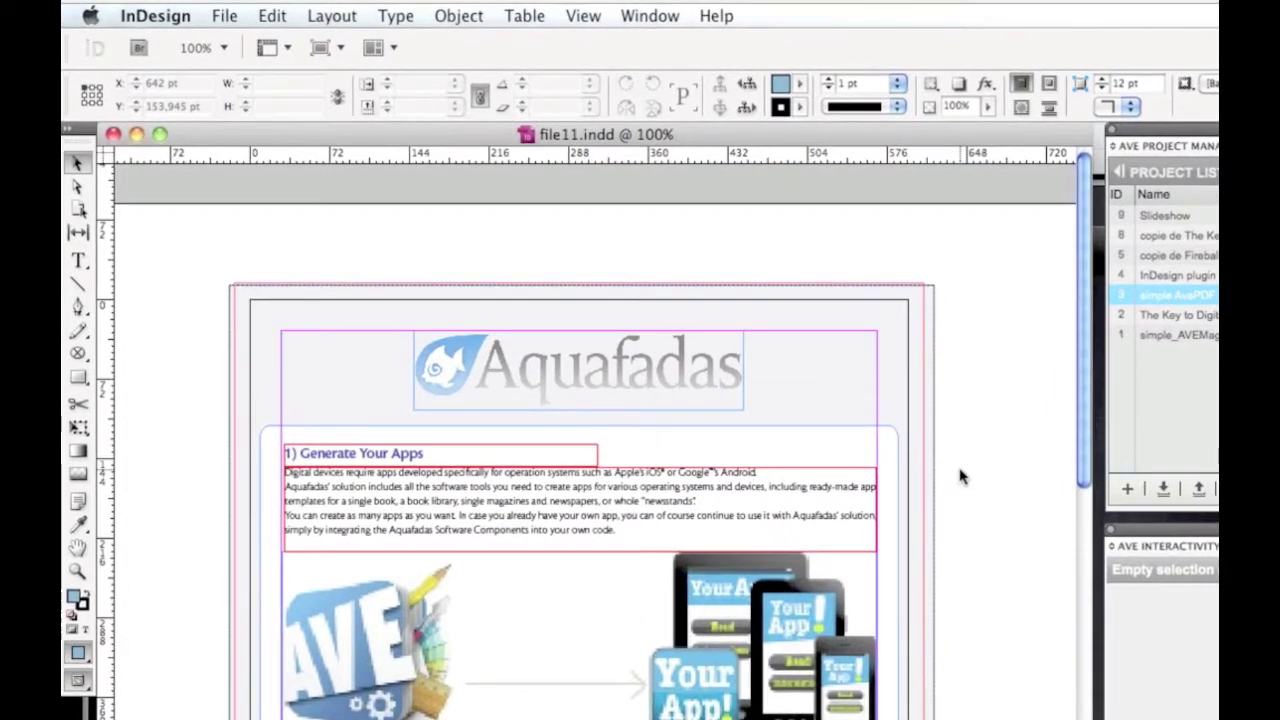
scroll(960, 477, down, 15)
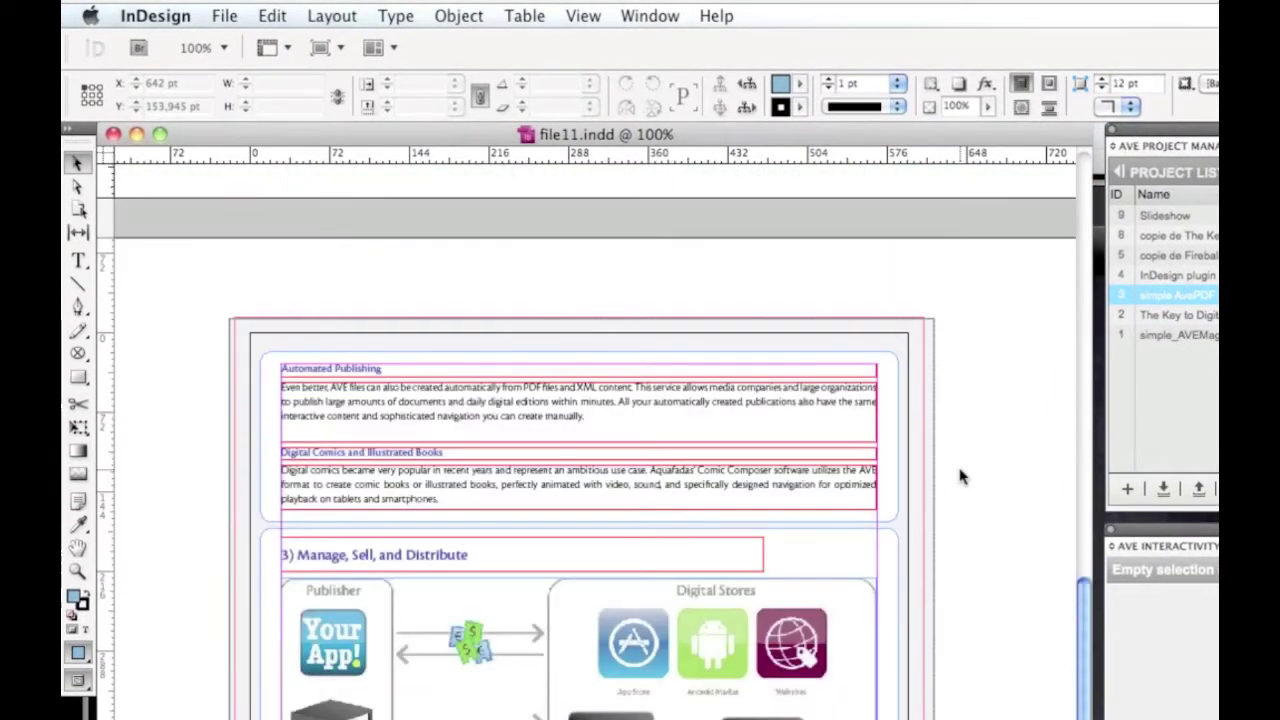
scroll(960, 477, down, 3)
scroll(960, 477, up, 15)
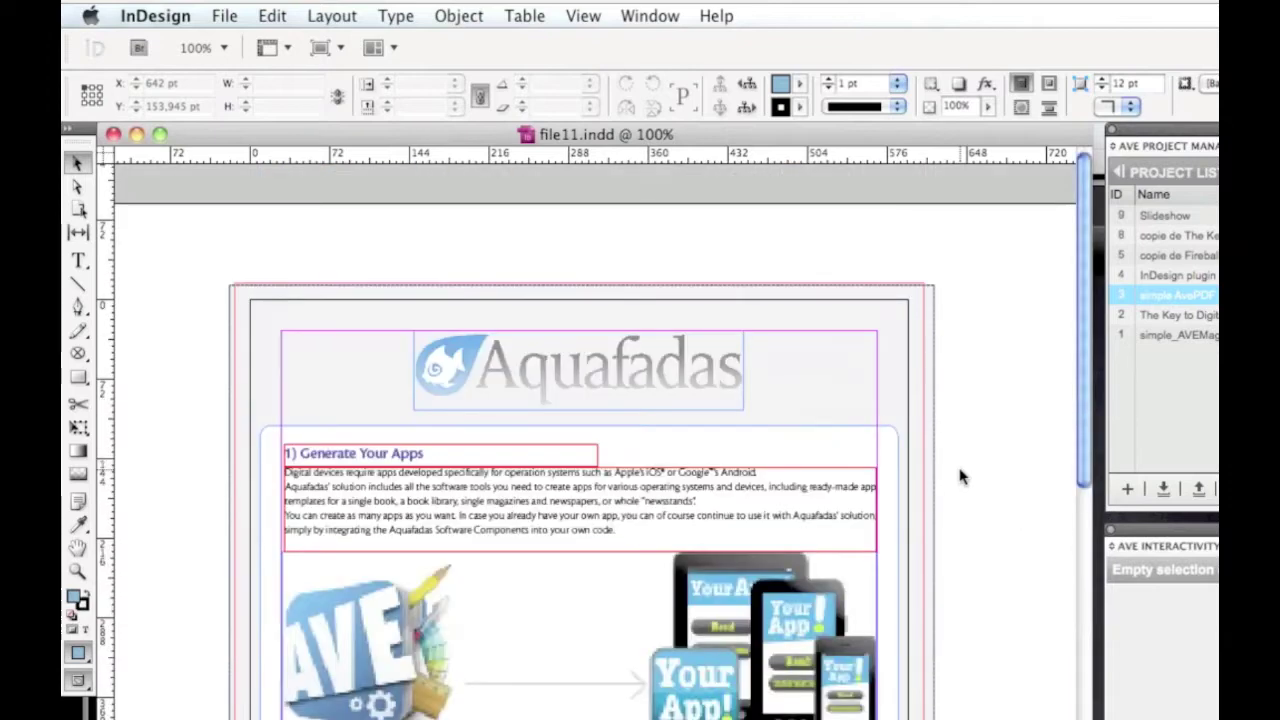
scroll(960, 477, down, 6)
scroll(960, 477, up, 6)
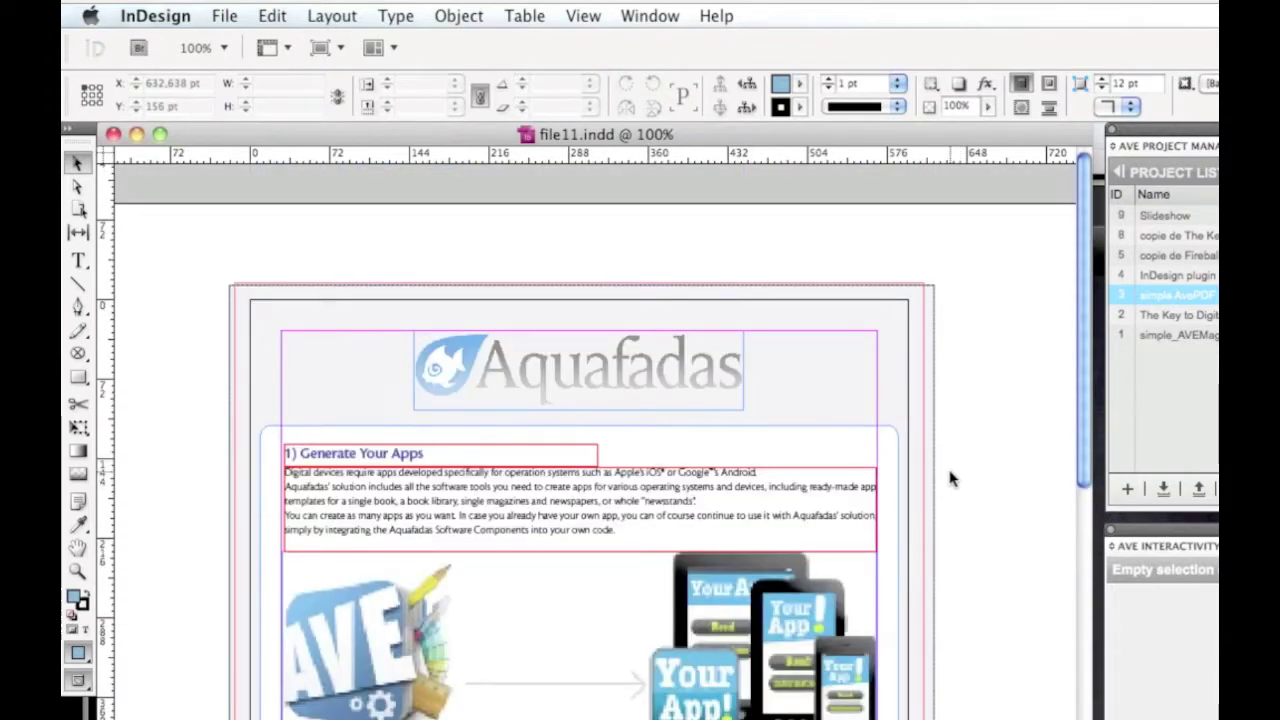
scroll(951, 478, down, 5)
scroll(951, 479, down, 10)
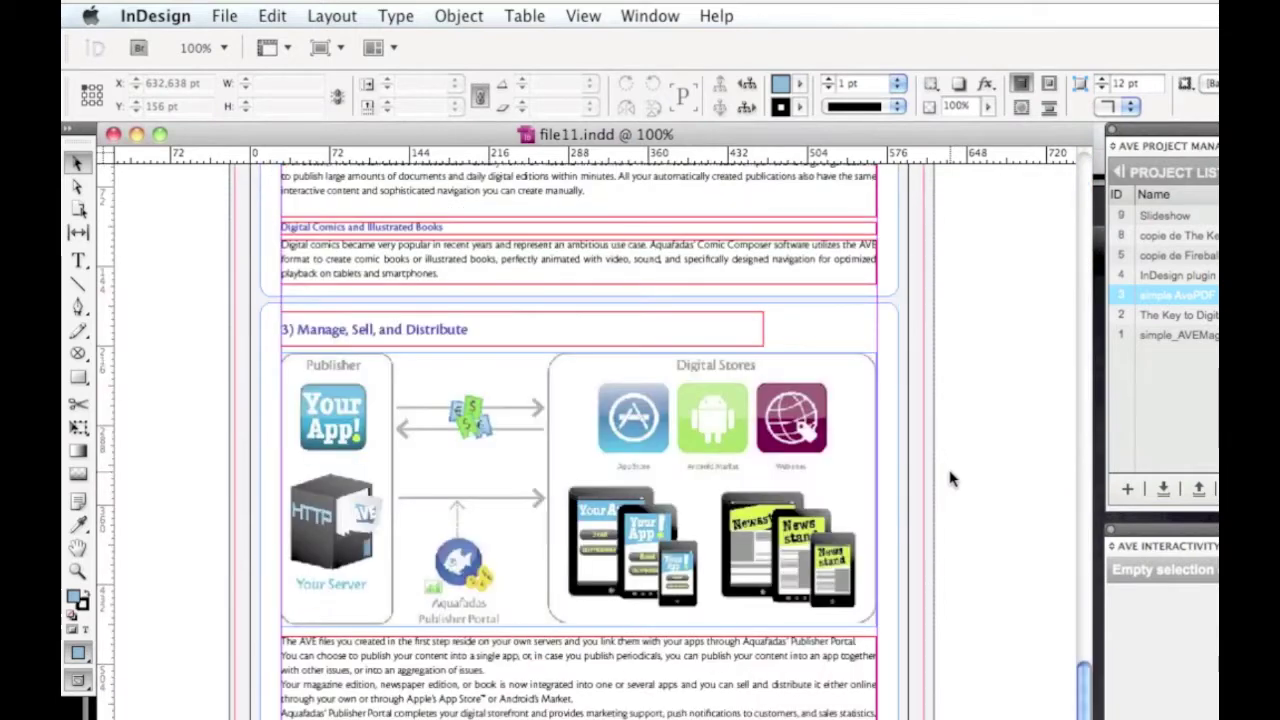
scroll(951, 479, up, 4)
scroll(951, 478, down, 12)
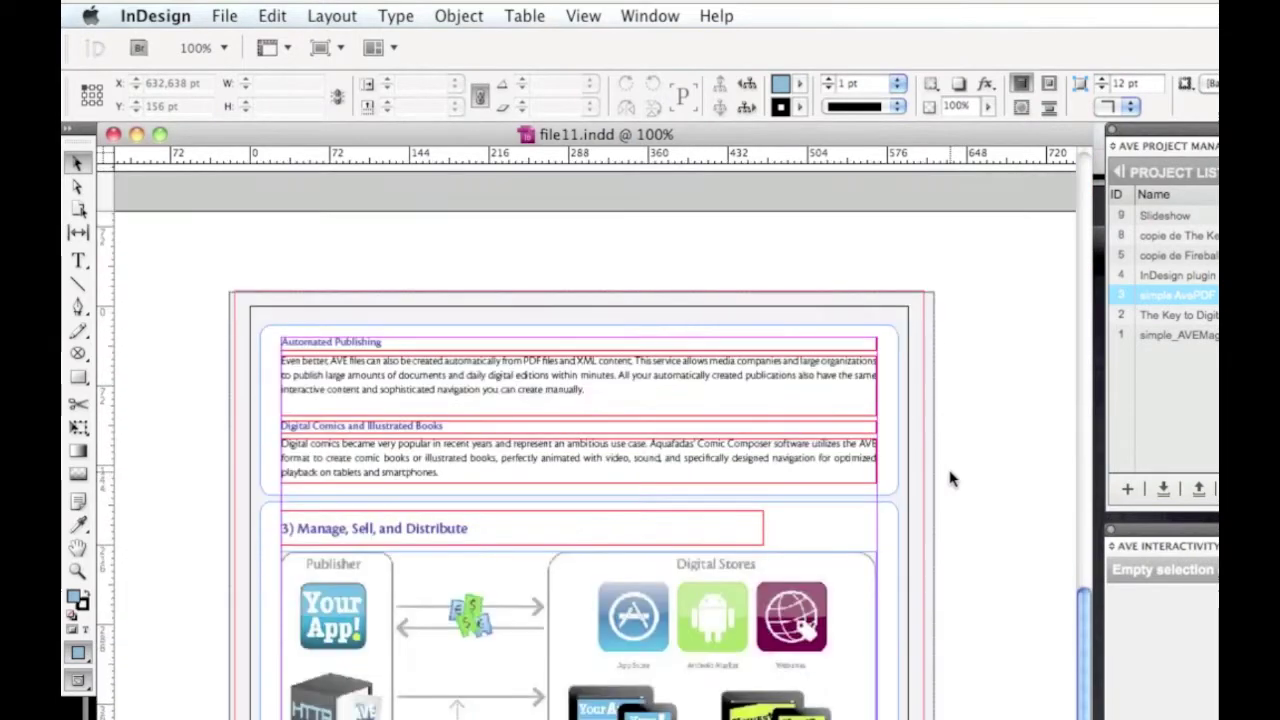
scroll(951, 478, up, 12)
scroll(951, 478, up, 12)
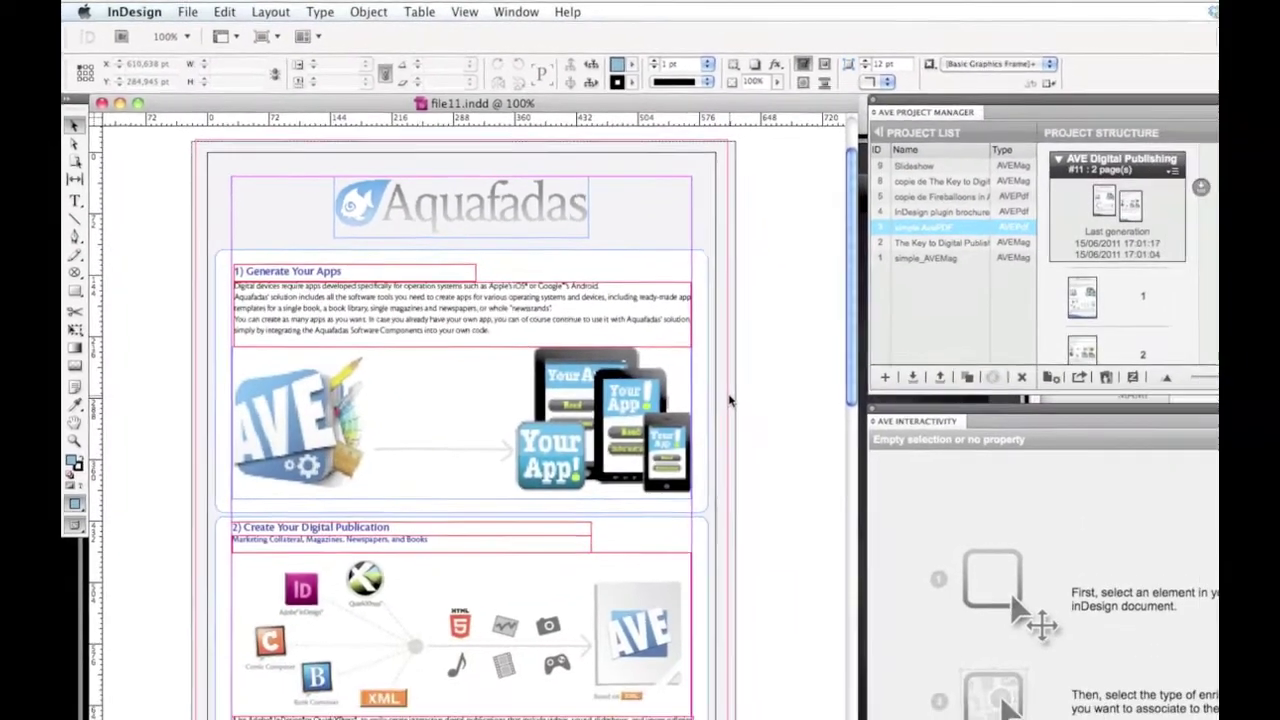
scroll(603, 323, down, 8)
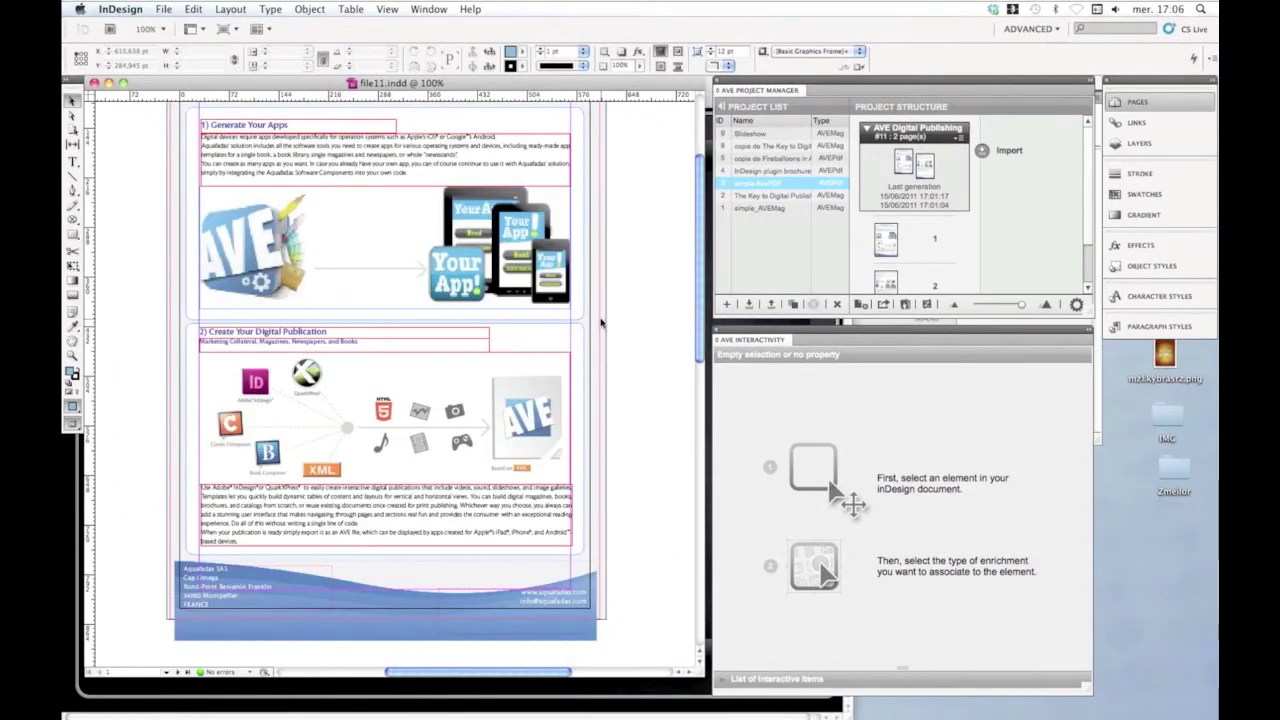
scroll(601, 322, up, 8)
scroll(601, 322, up, 2)
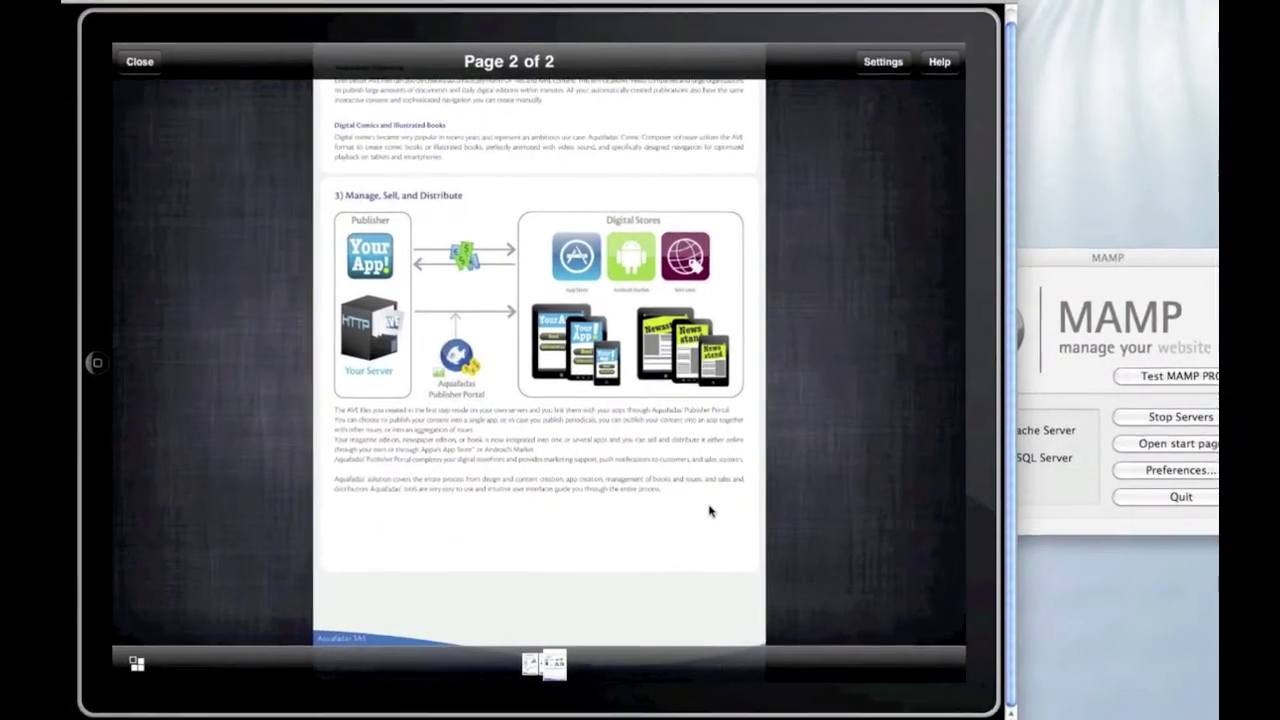
Step: Return to page 1, zoom it to full width, and pan down to Create Your Digital Publication and back
drag(766, 514, 503, 516)
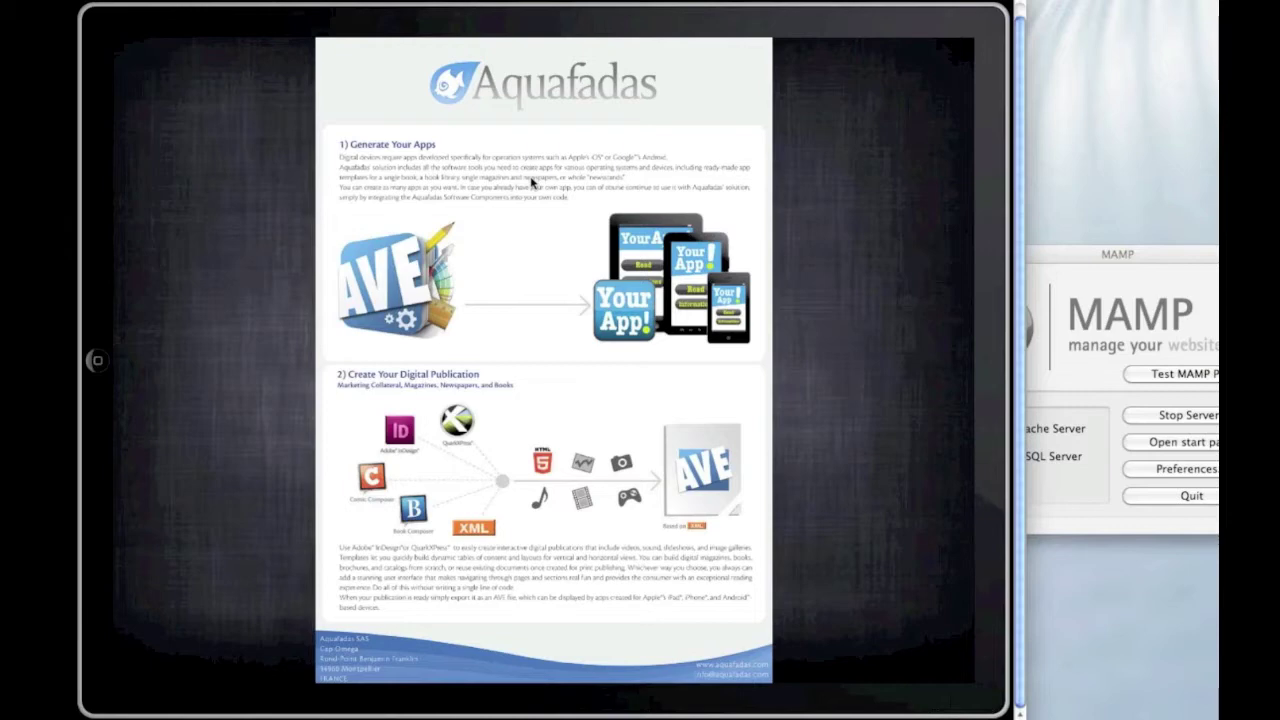
double_click(631, 175)
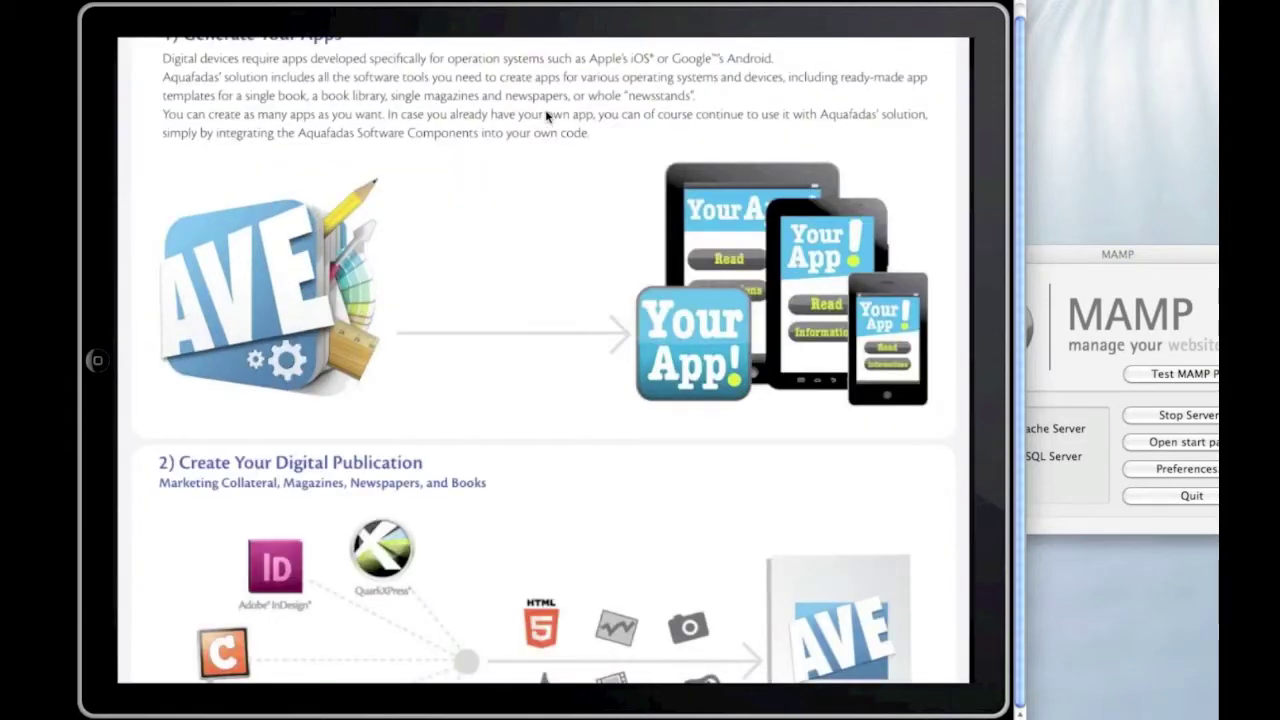
drag(550, 382, 523, 317)
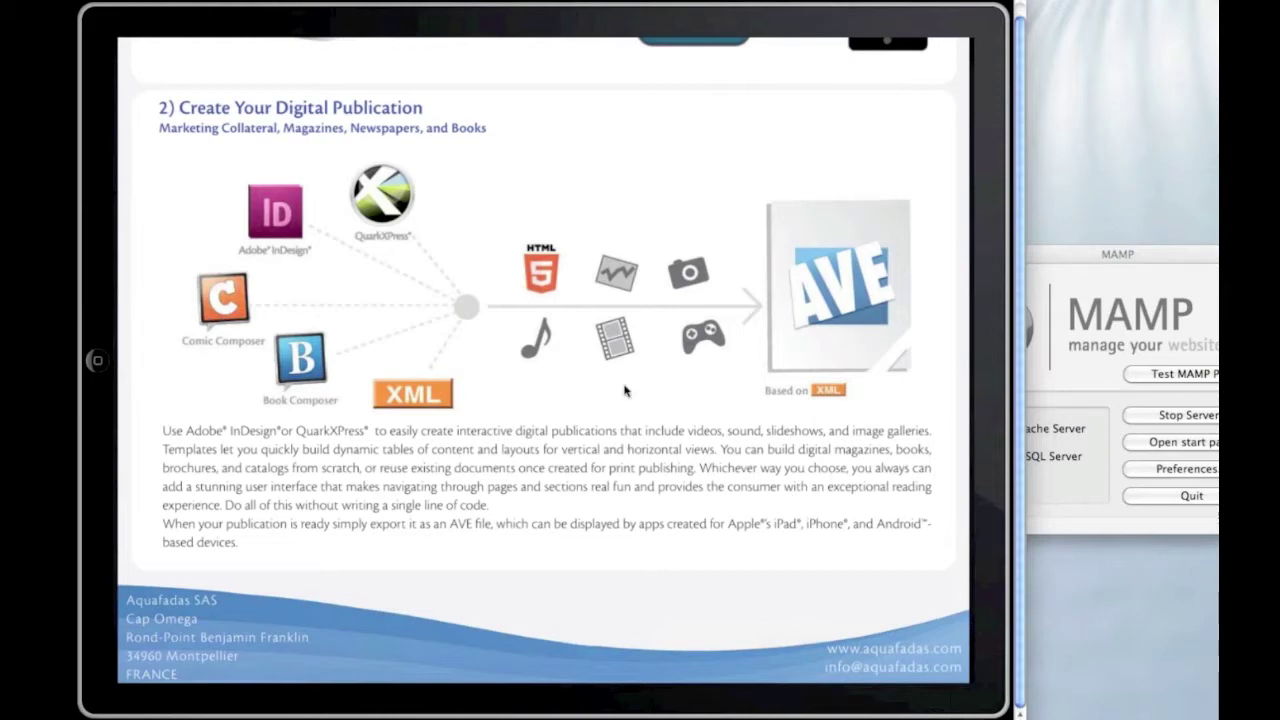
drag(629, 165, 618, 588)
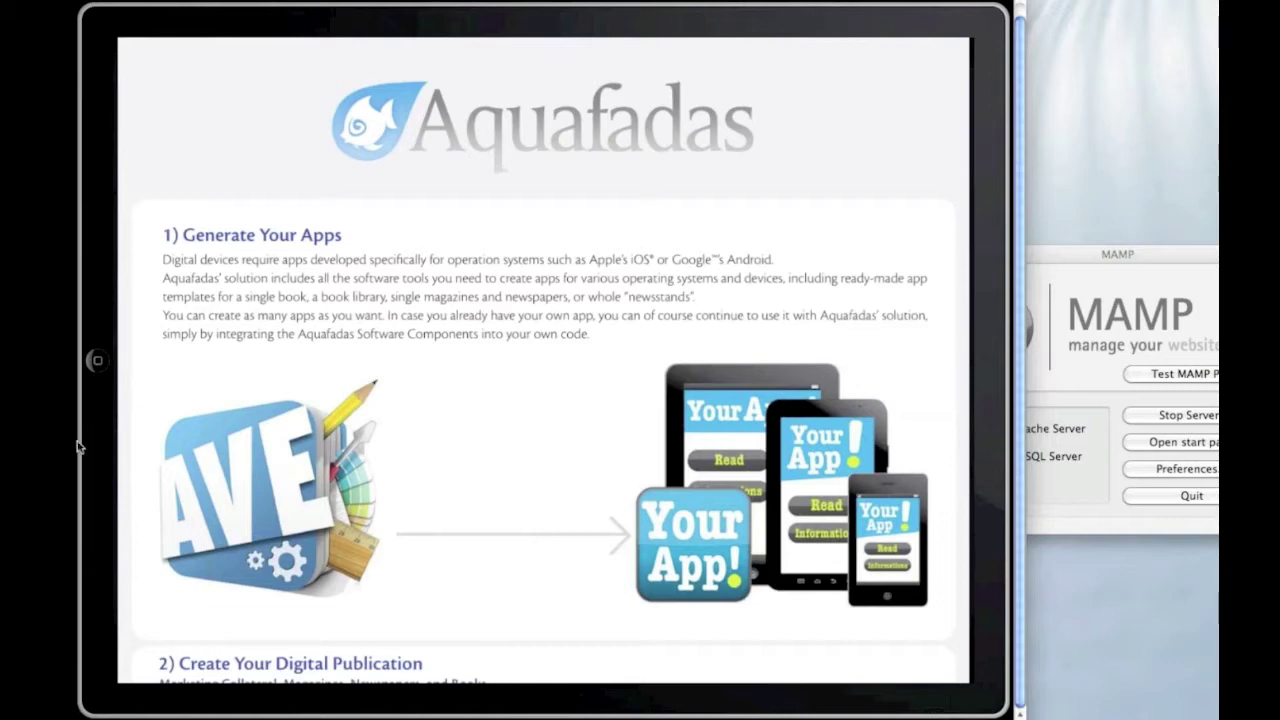
Step: Close the brochure to My Kiosk and dismiss the simple AvePDF details popover
click(533, 410)
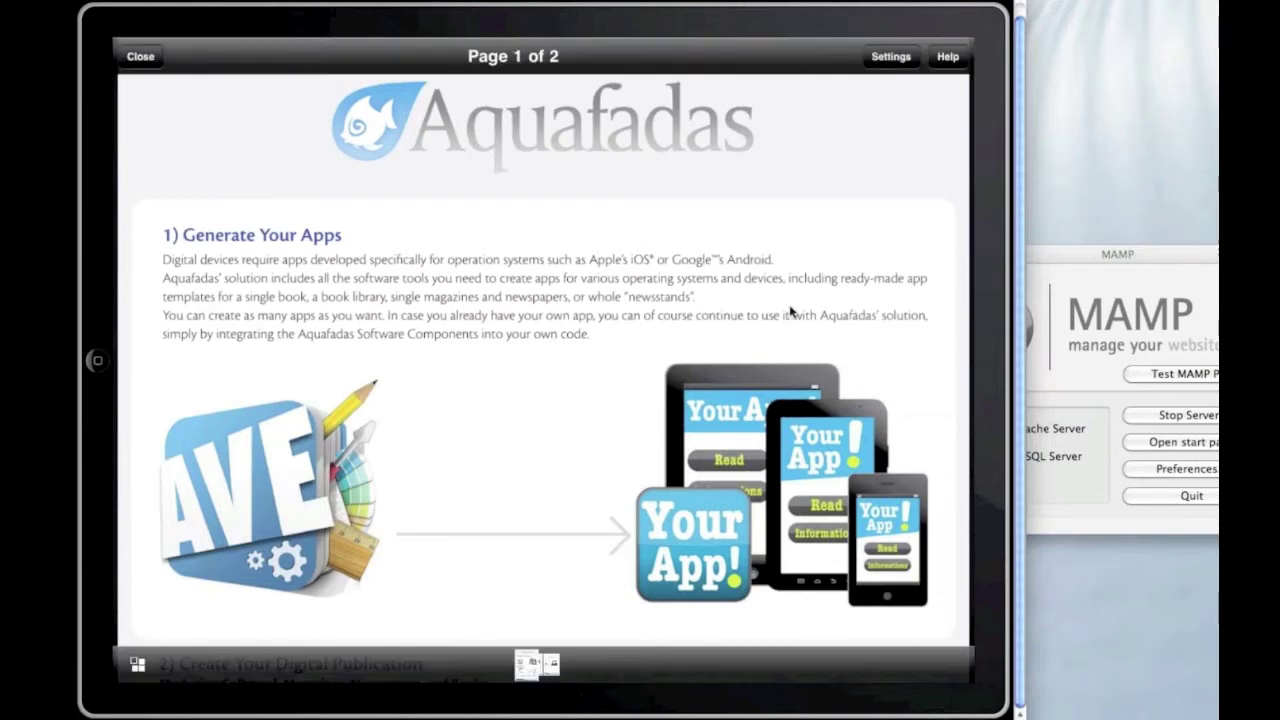
click(150, 57)
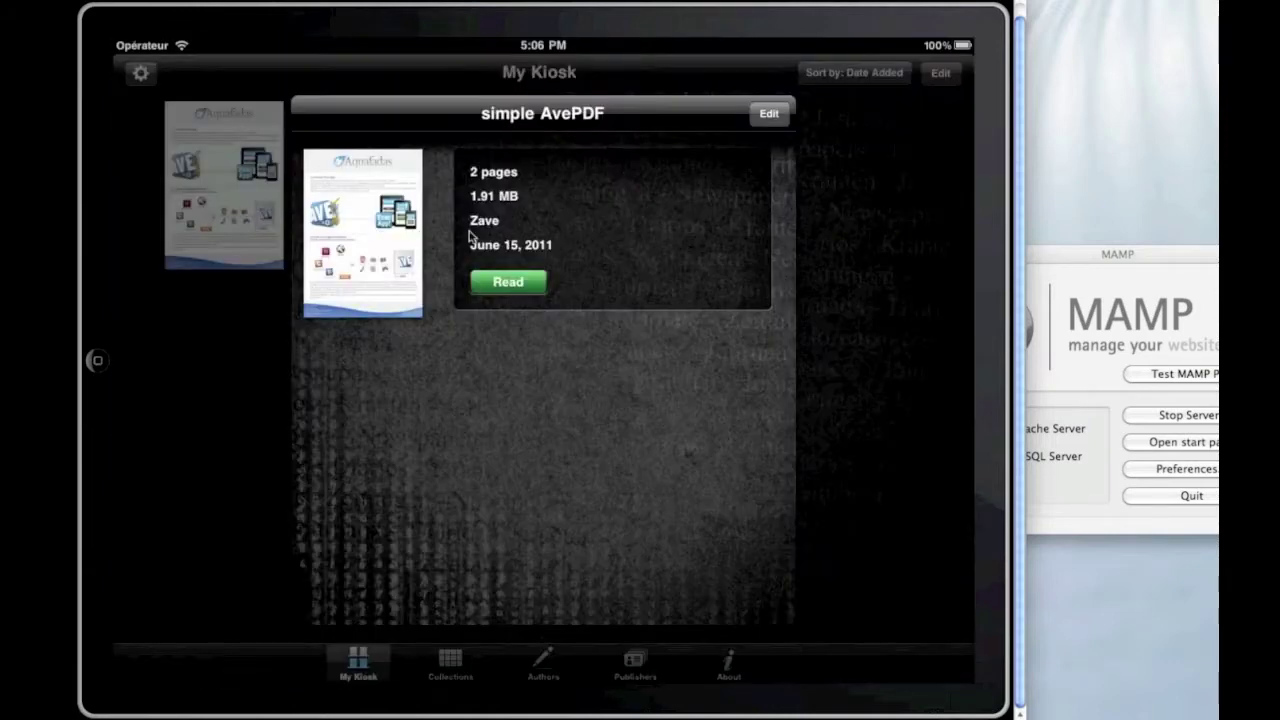
click(841, 277)
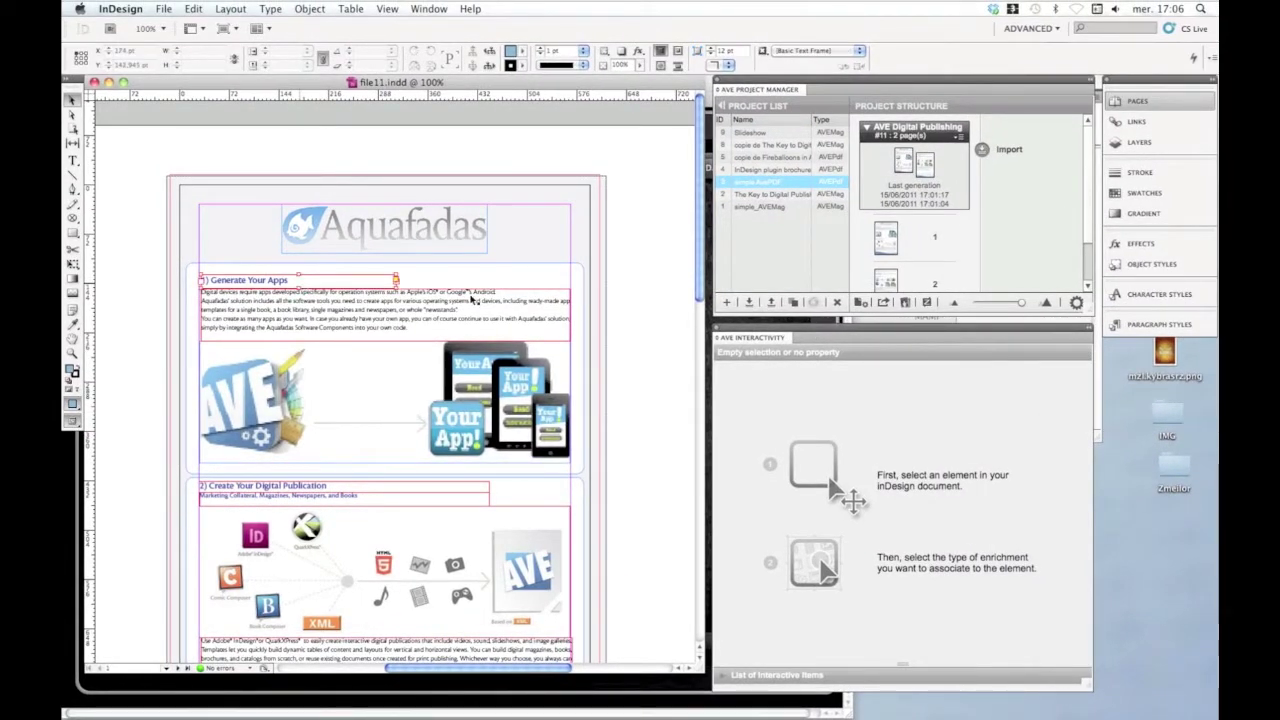
Step: Make the Generate Your Apps and Create Your Digital Publication heading, subtitle and body frames a Smart Reading element
click(396, 281)
scroll(700, 240, down, 3)
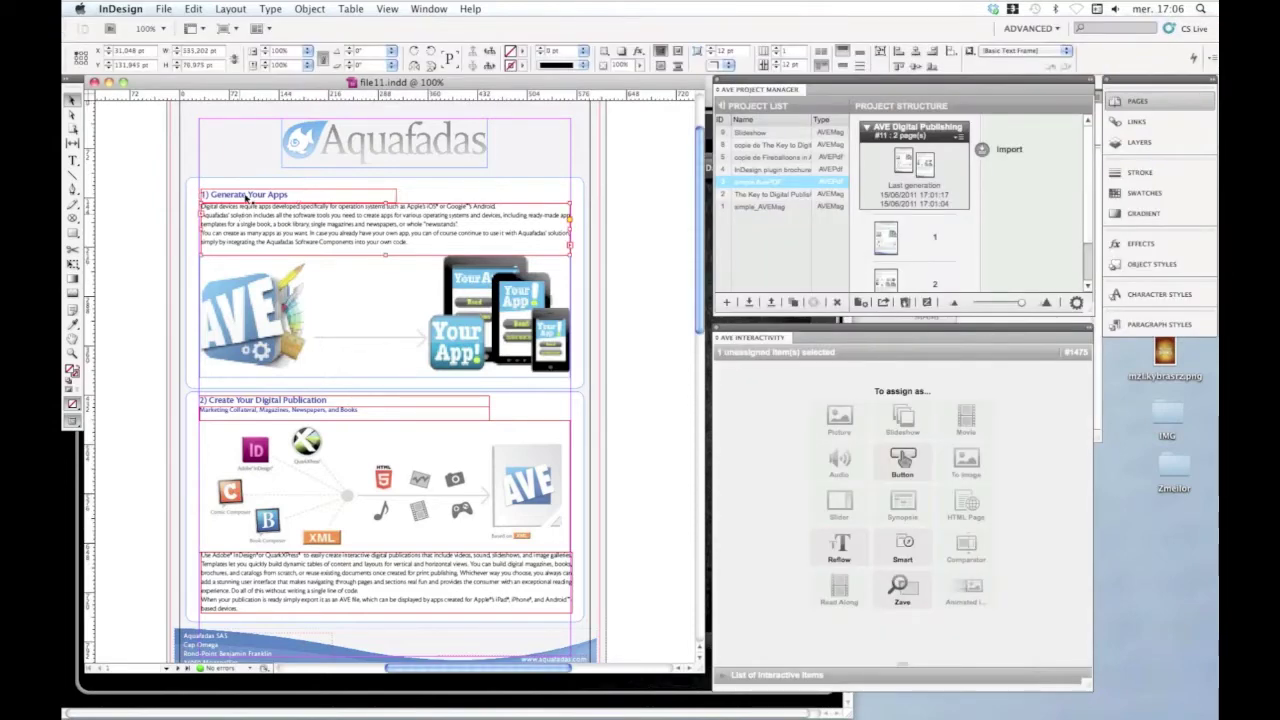
click(250, 226)
shift+click(250, 195)
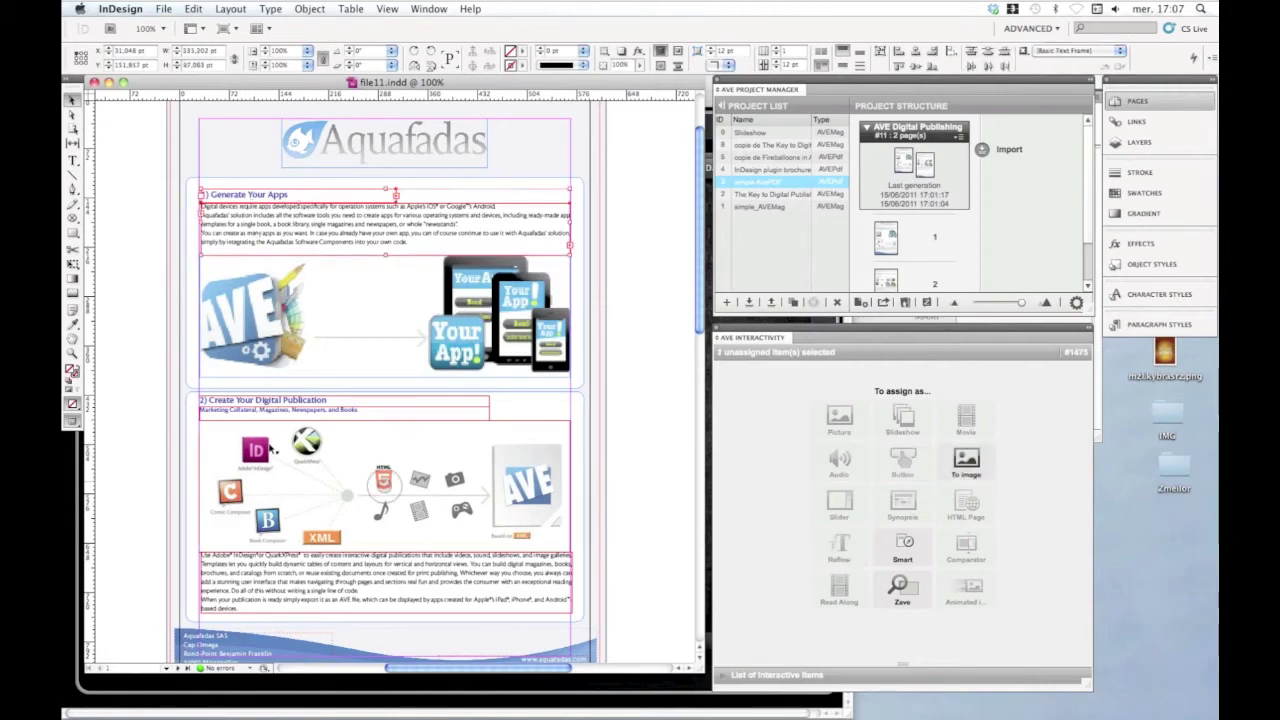
shift+click(248, 400)
shift+click(300, 410)
shift+click(488, 563)
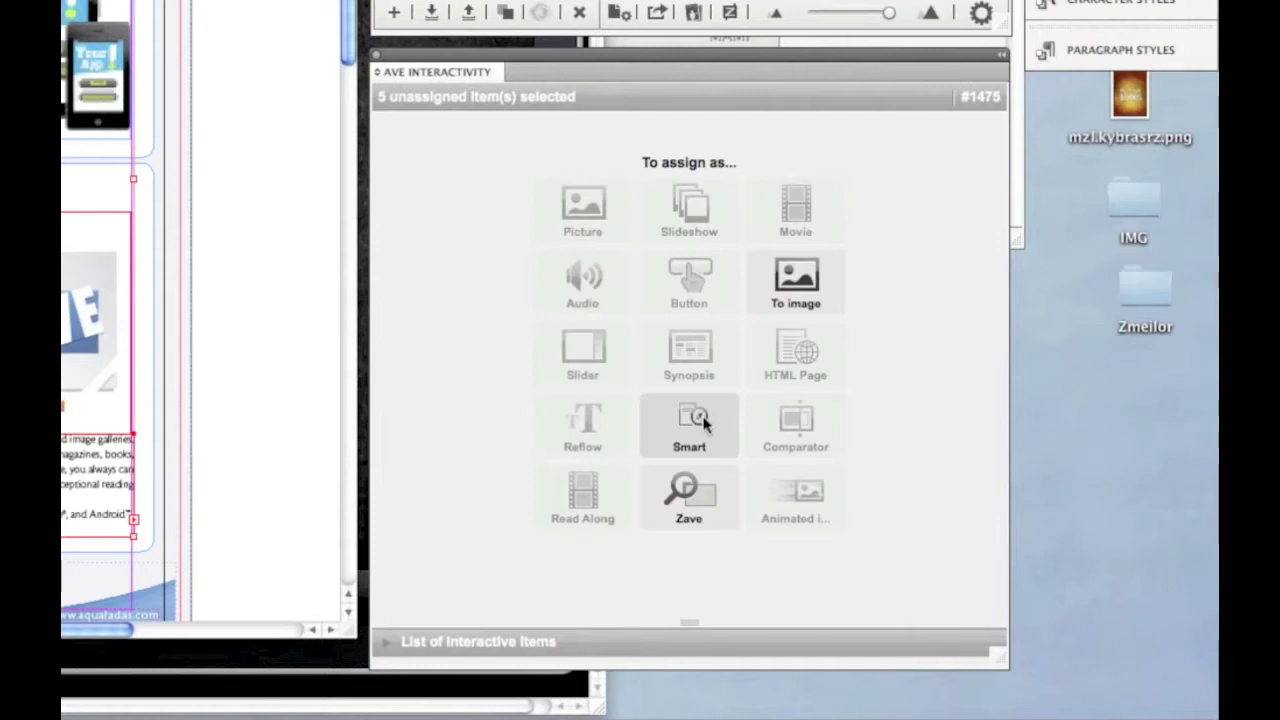
click(703, 423)
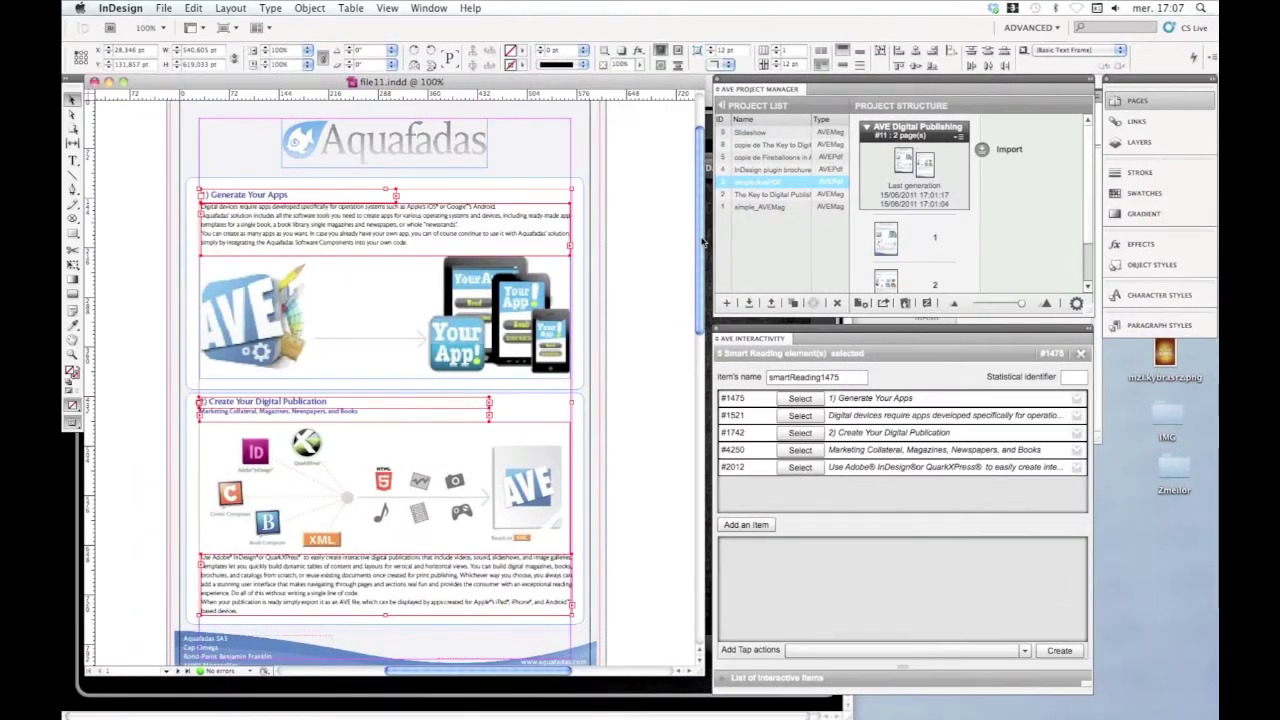
Step: Add the Automated Publishing heading and its body text frame to the Smart Reading sequence
drag(703, 243, 697, 490)
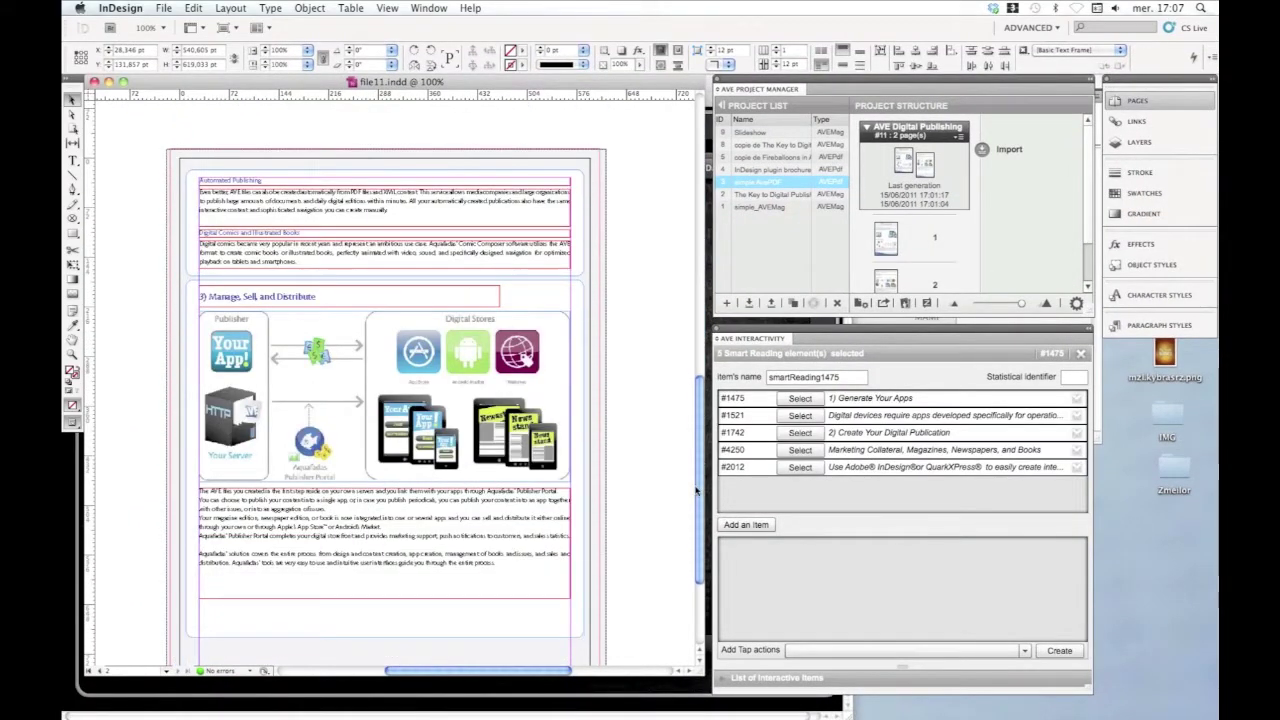
click(756, 526)
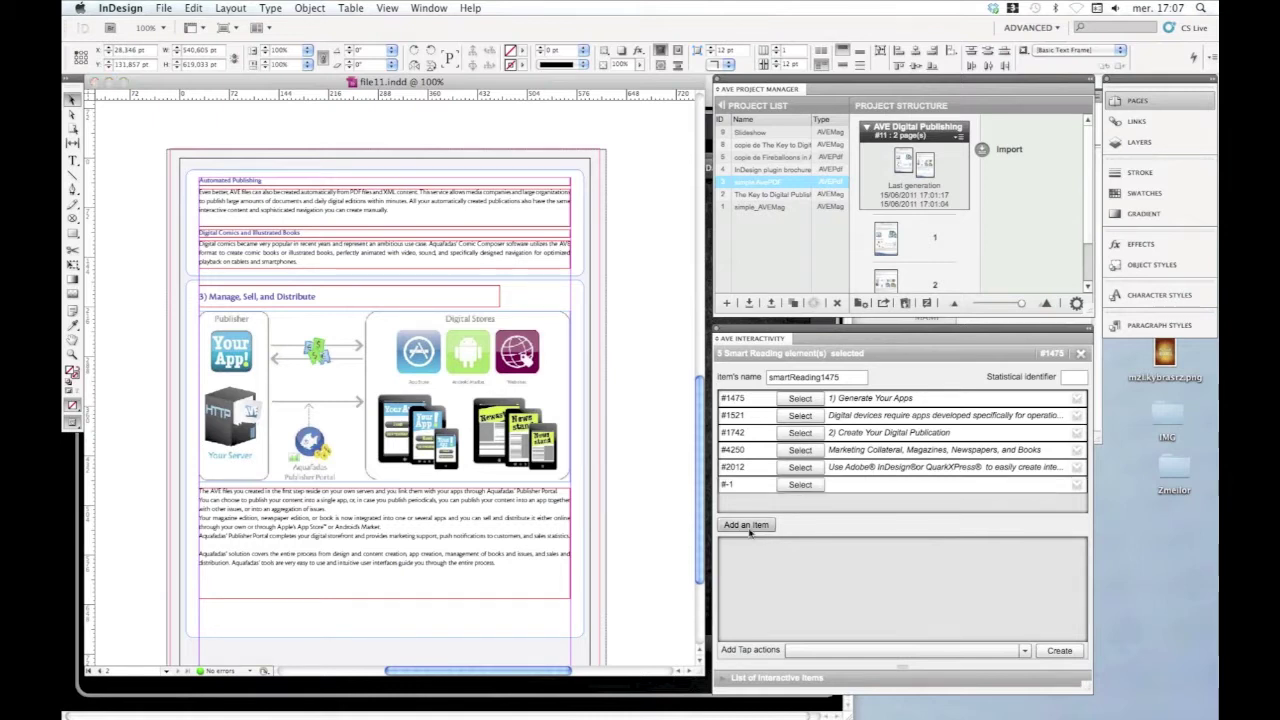
click(801, 486)
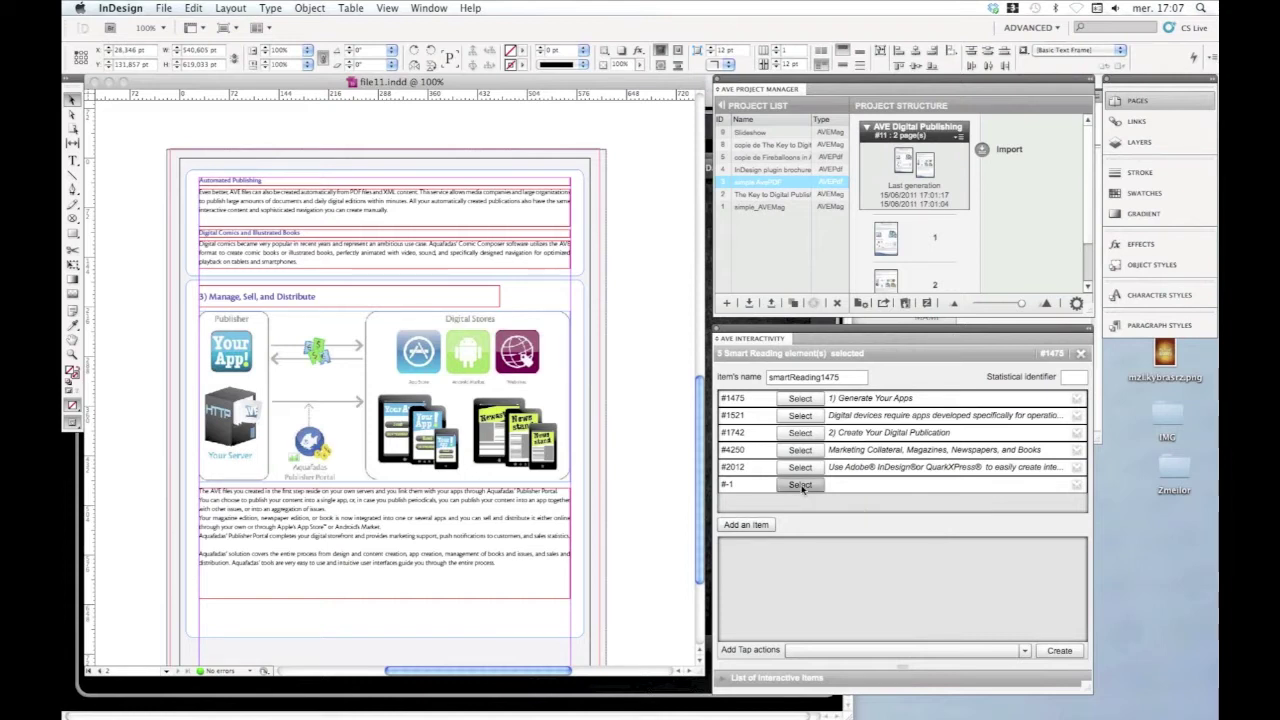
click(246, 183)
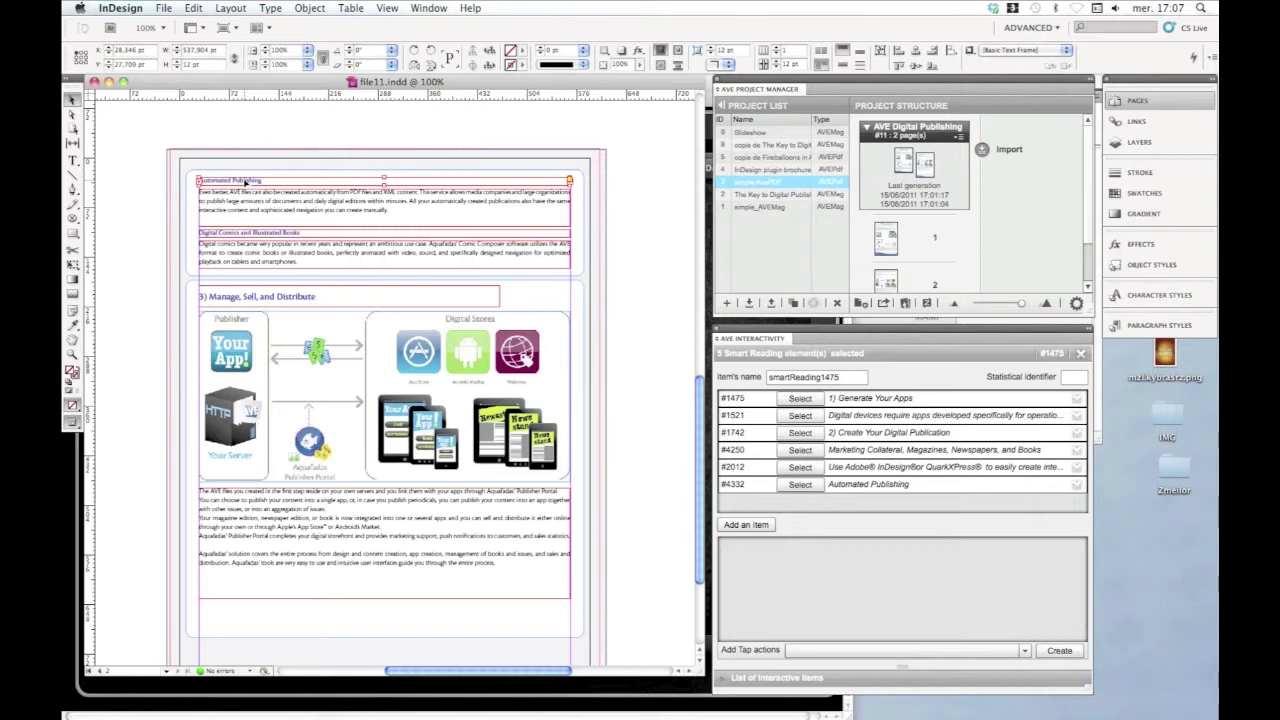
click(740, 525)
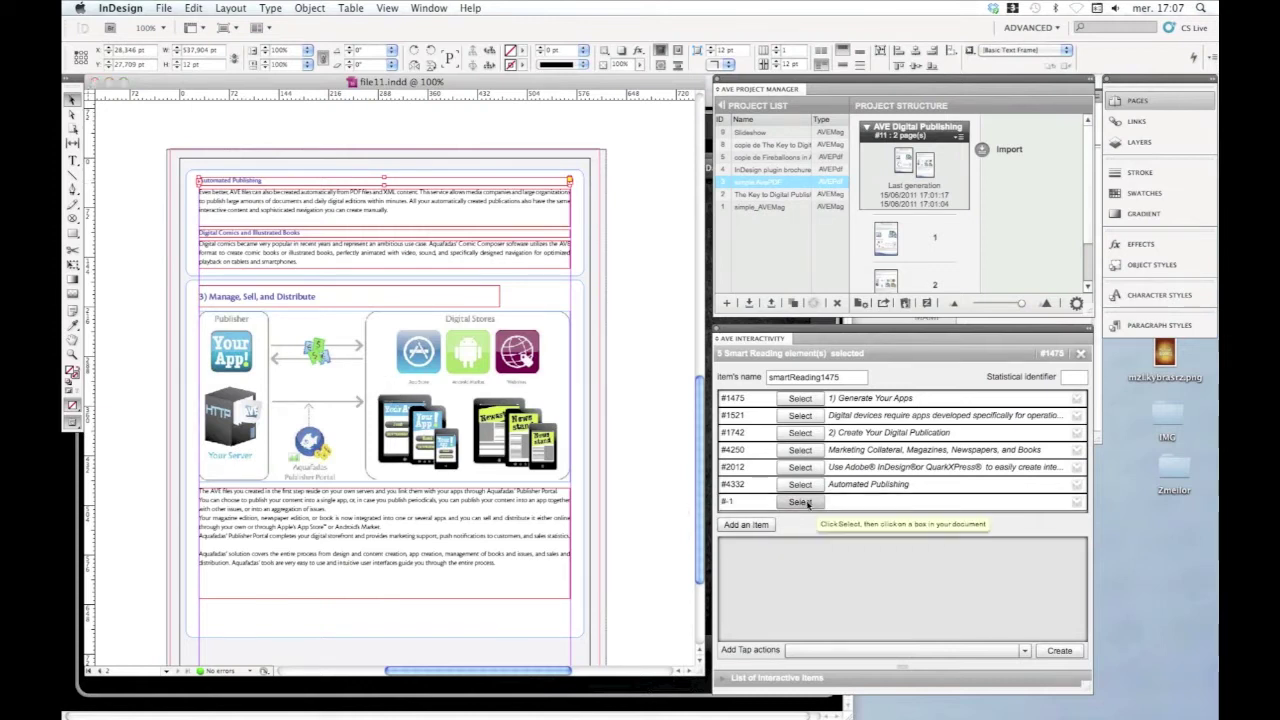
click(255, 203)
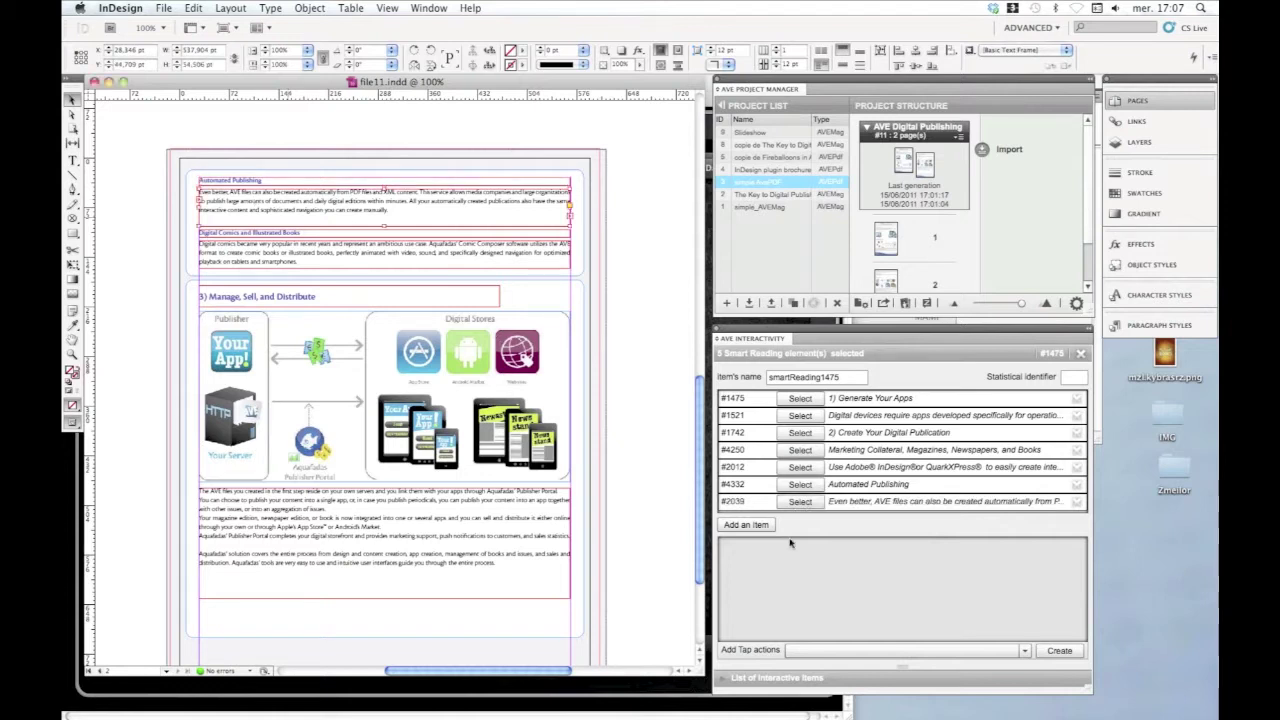
Step: Add the Digital Comics and Illustrated Books heading and its body text to the sequence
click(764, 526)
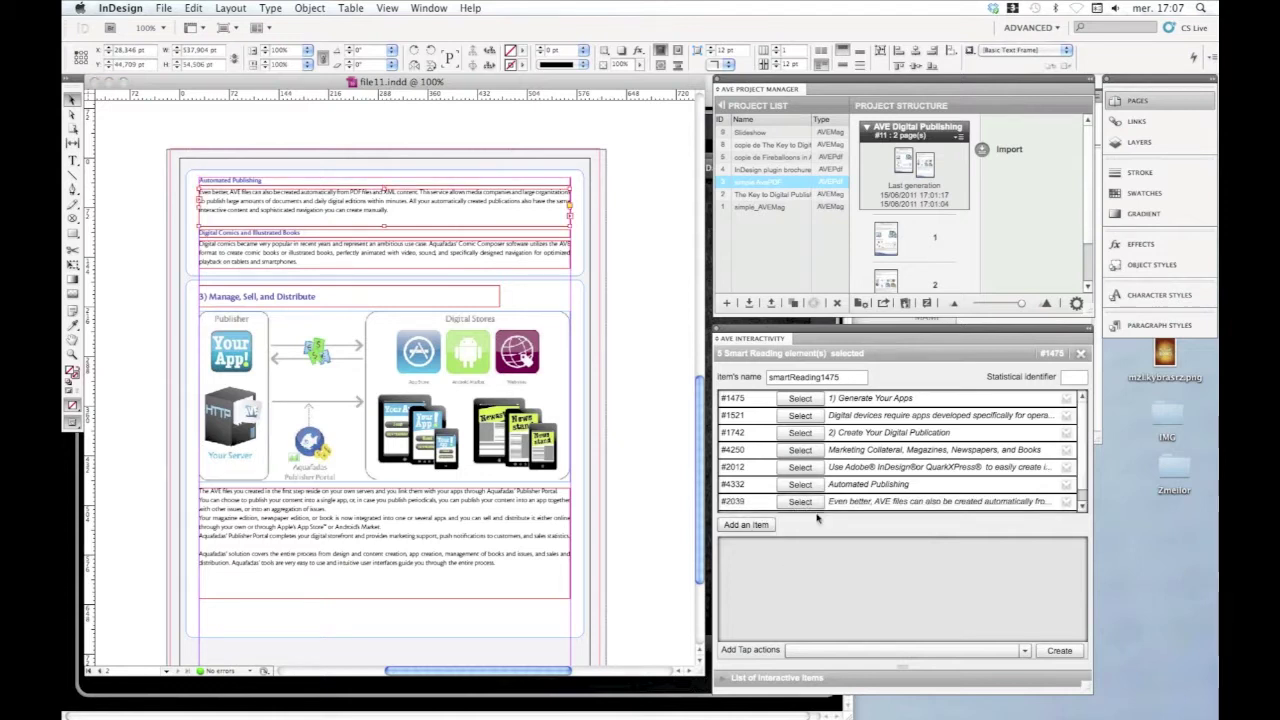
click(797, 505)
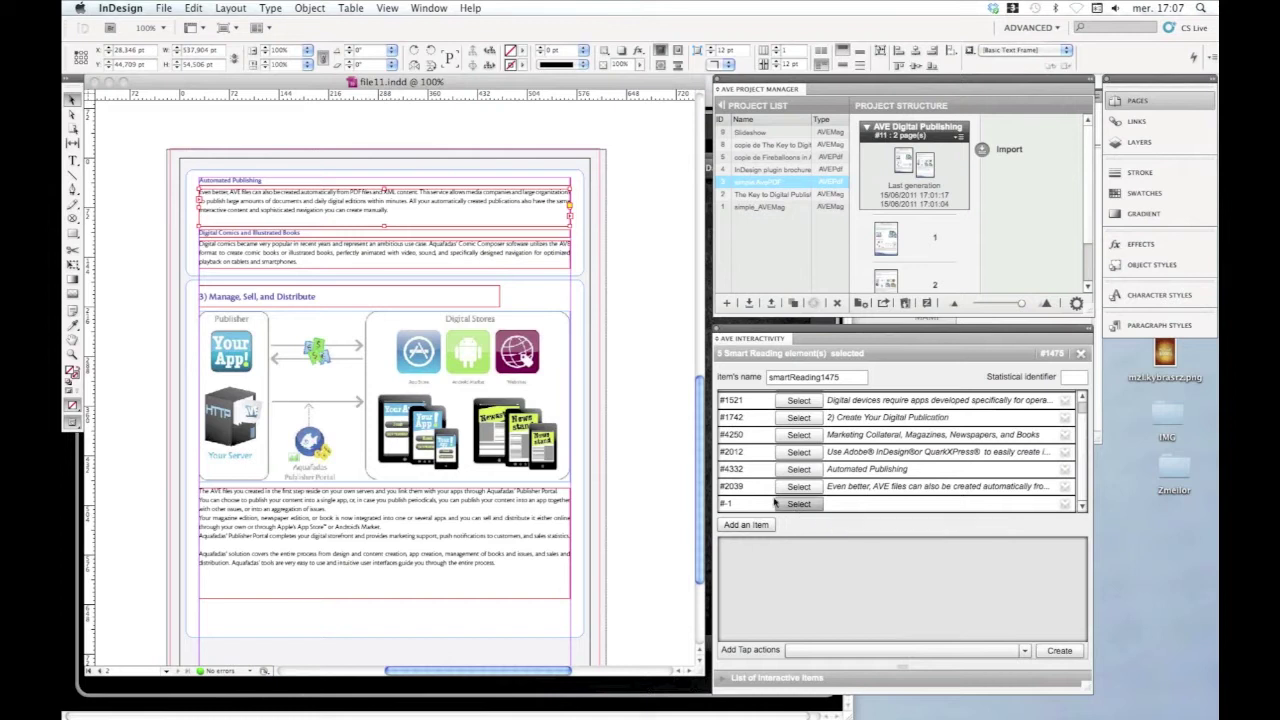
click(243, 233)
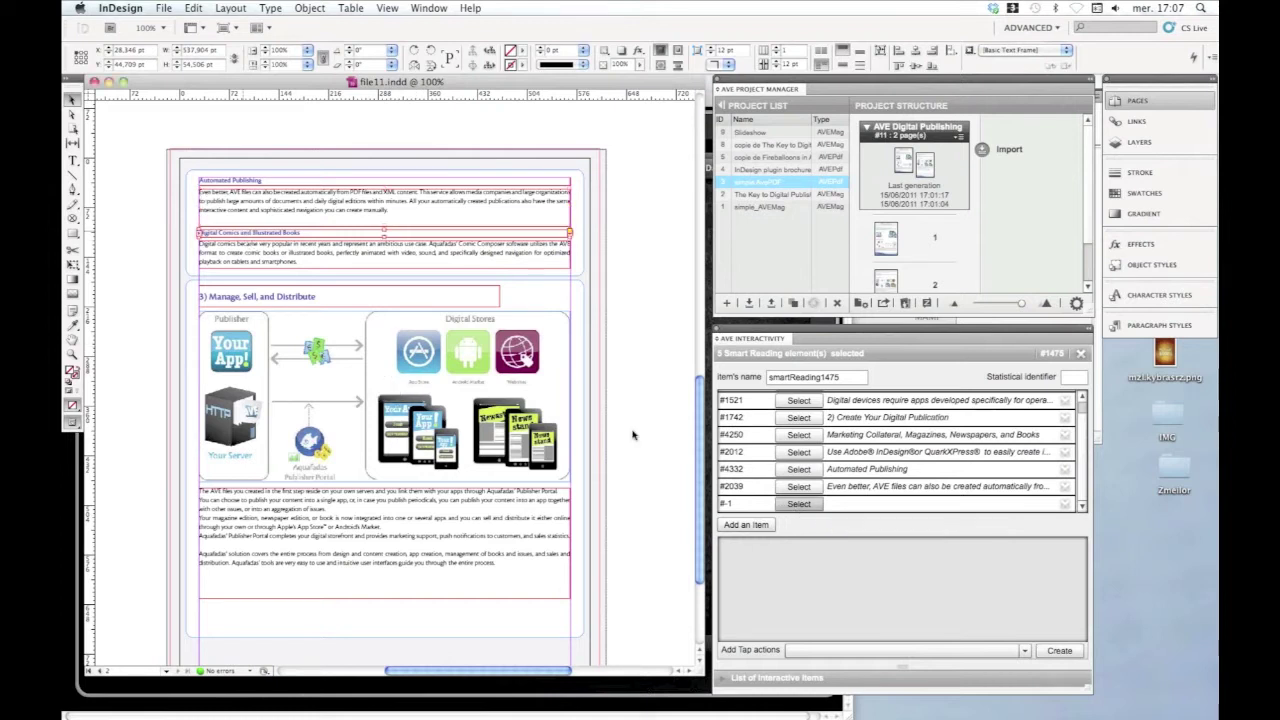
click(758, 525)
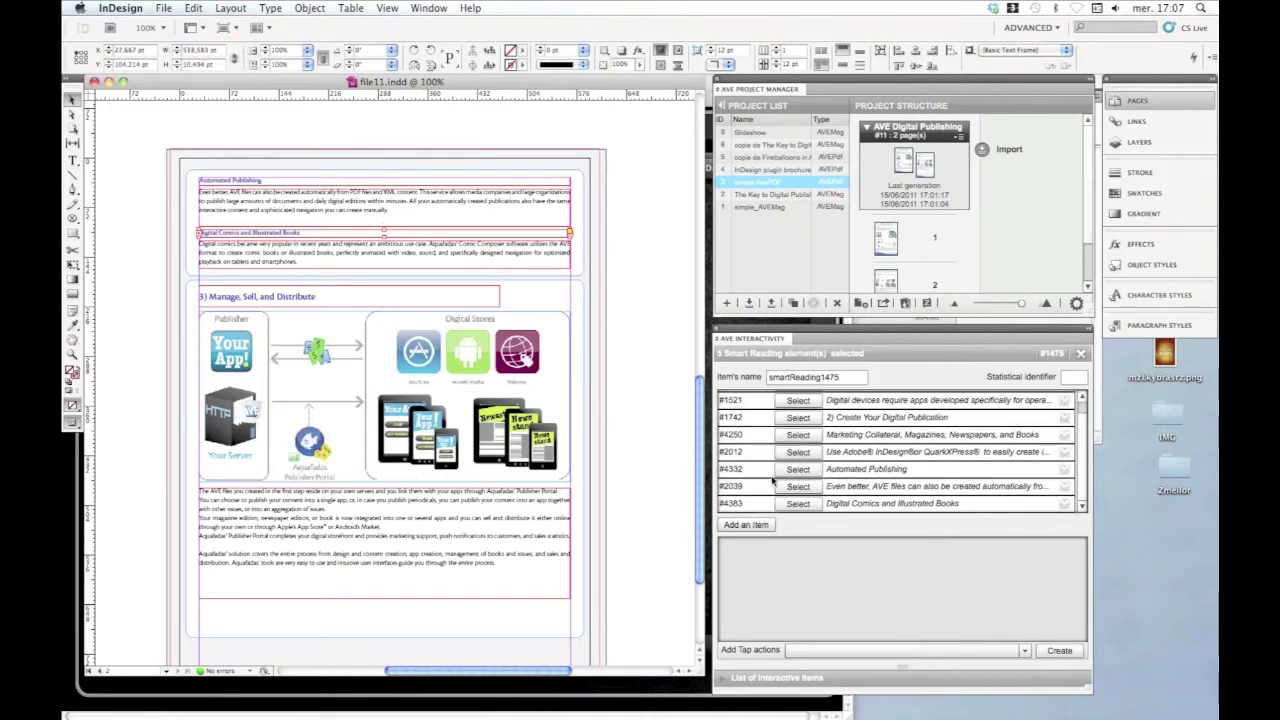
click(759, 529)
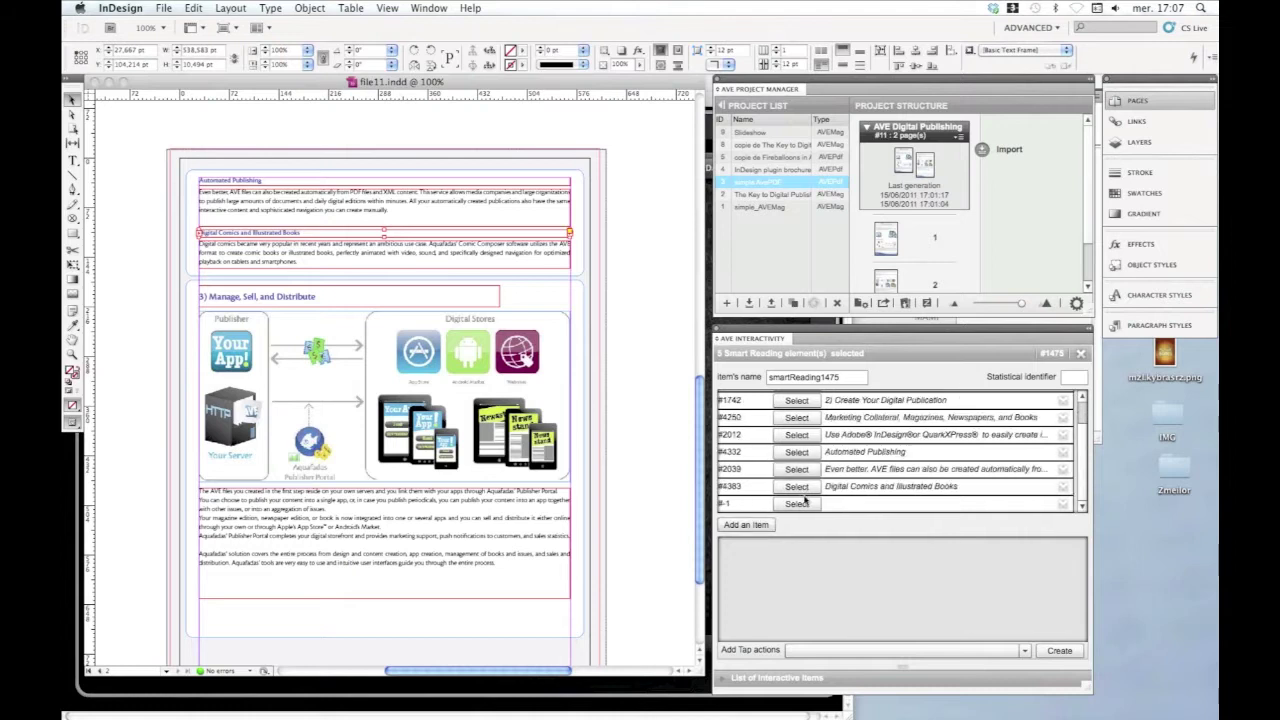
click(270, 258)
click(755, 529)
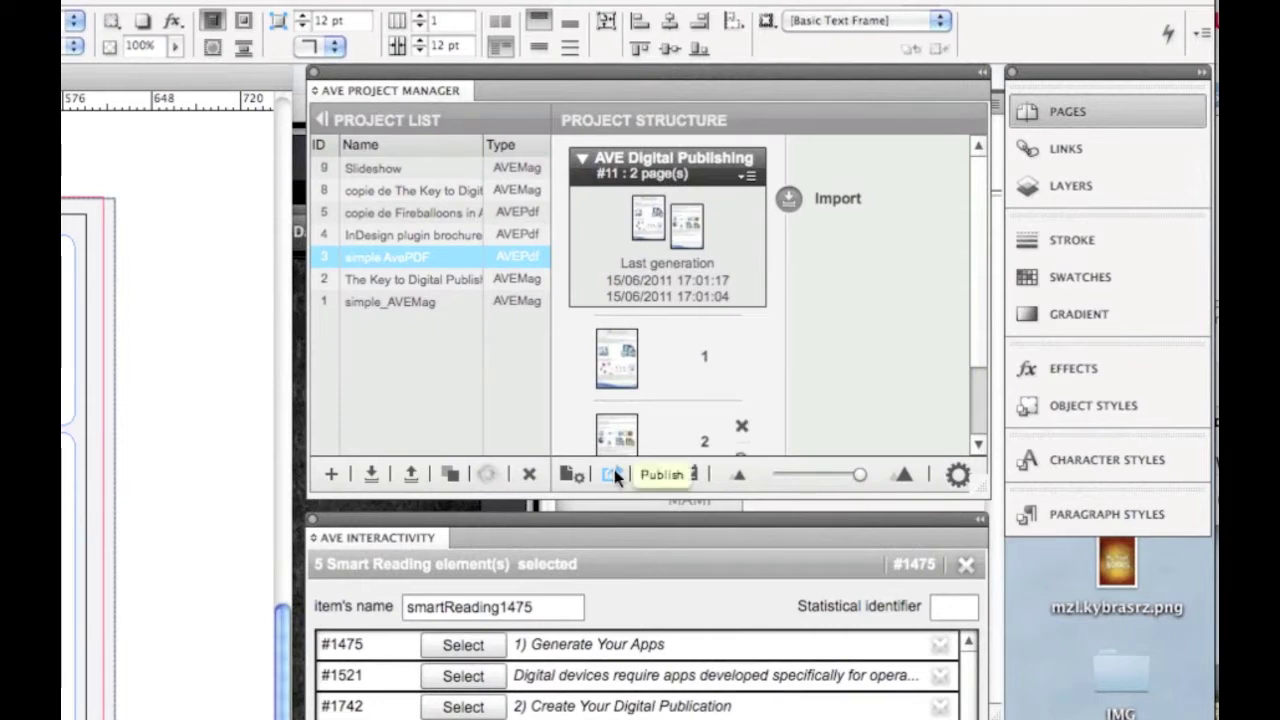
Step: Regenerate the pages, publish the AVE project, and send it to the iPad's myKiosk app
click(614, 475)
click(563, 332)
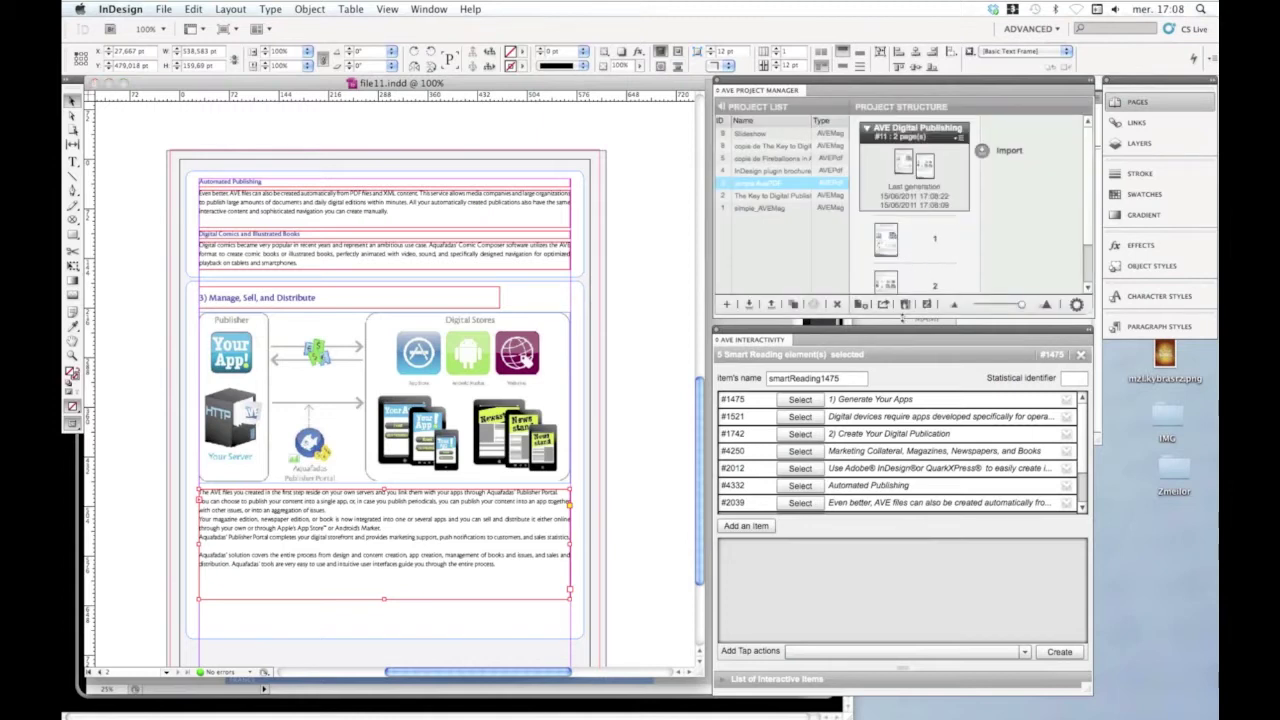
click(905, 305)
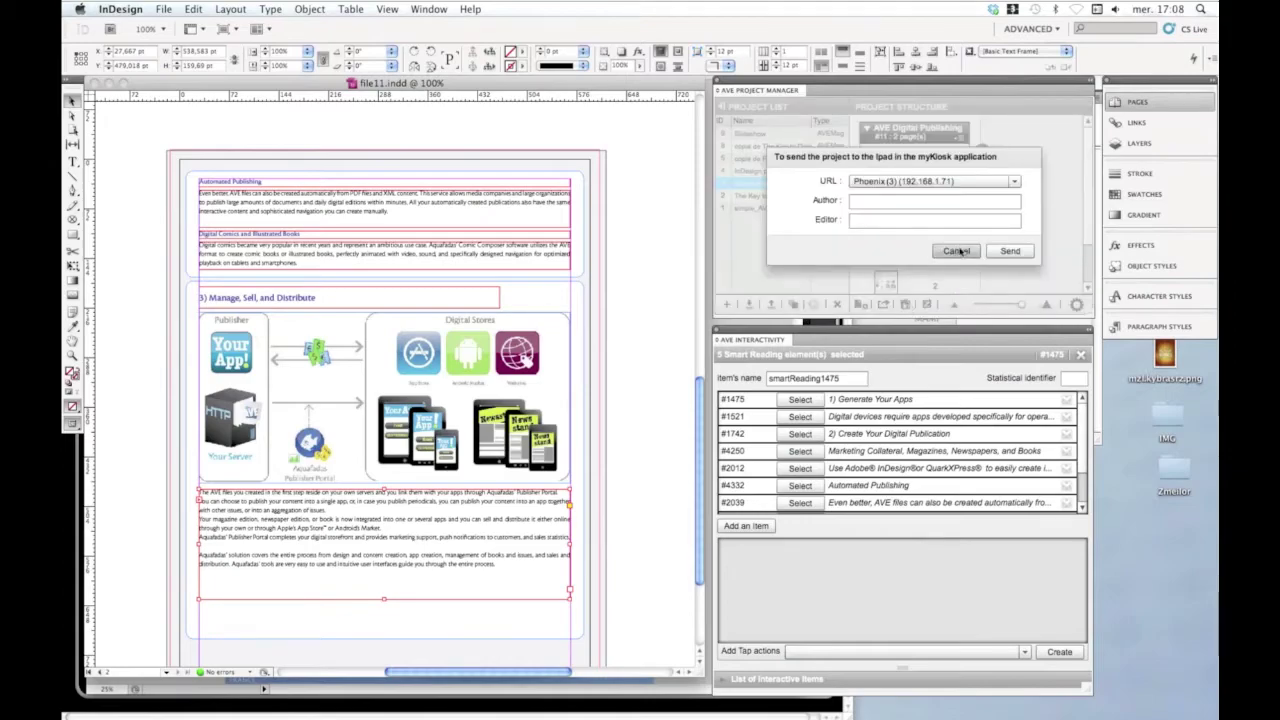
click(1012, 251)
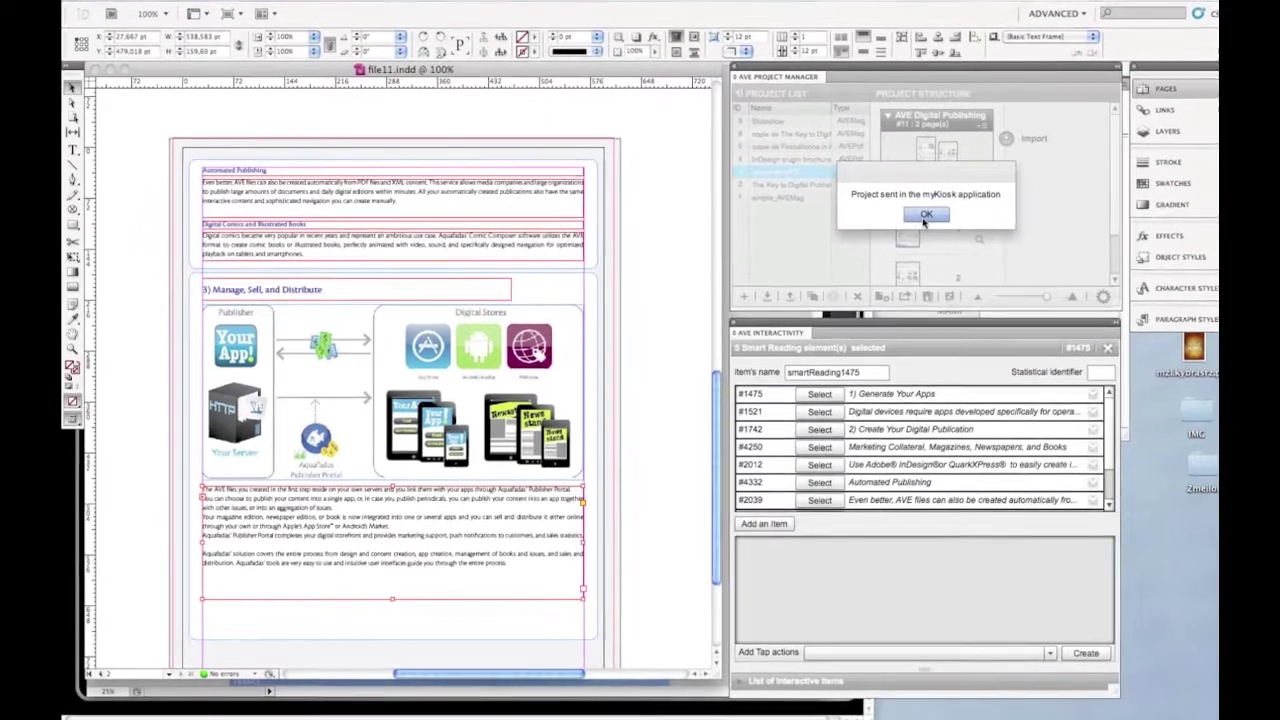
click(904, 224)
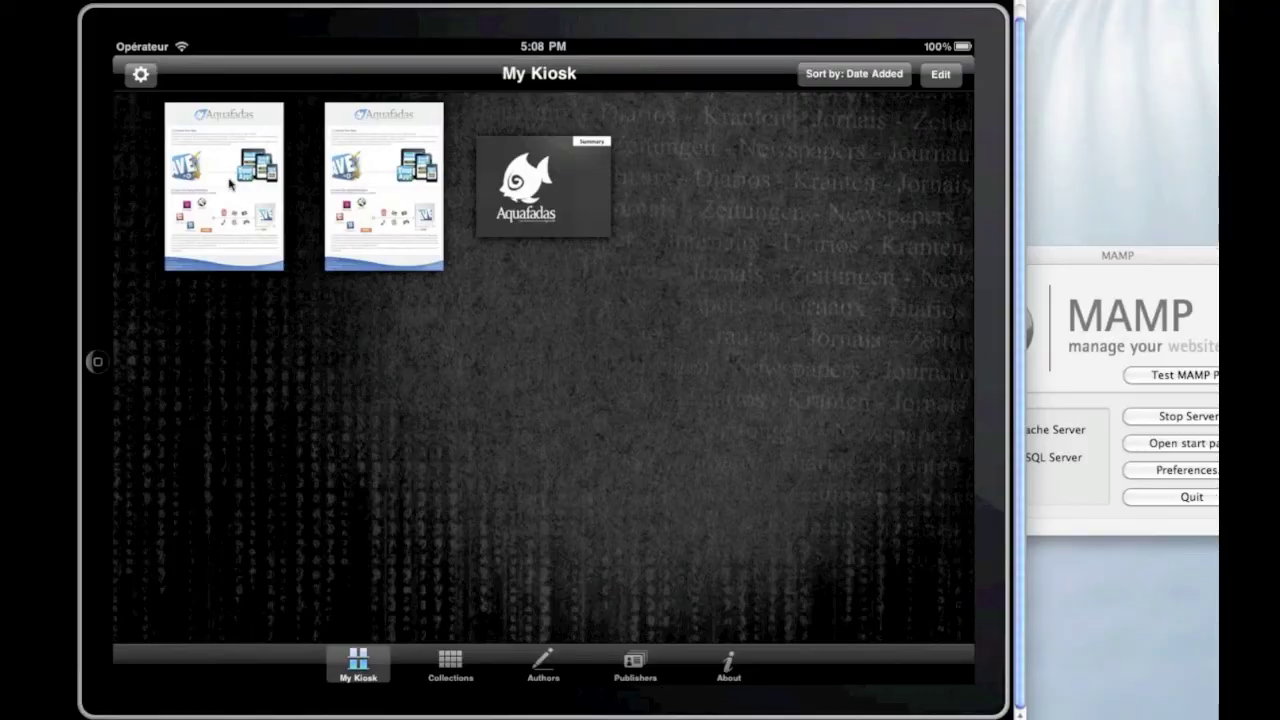
Step: Open the simple AvePDF issue from My Kiosk and enter smart reading on the first article
click(230, 183)
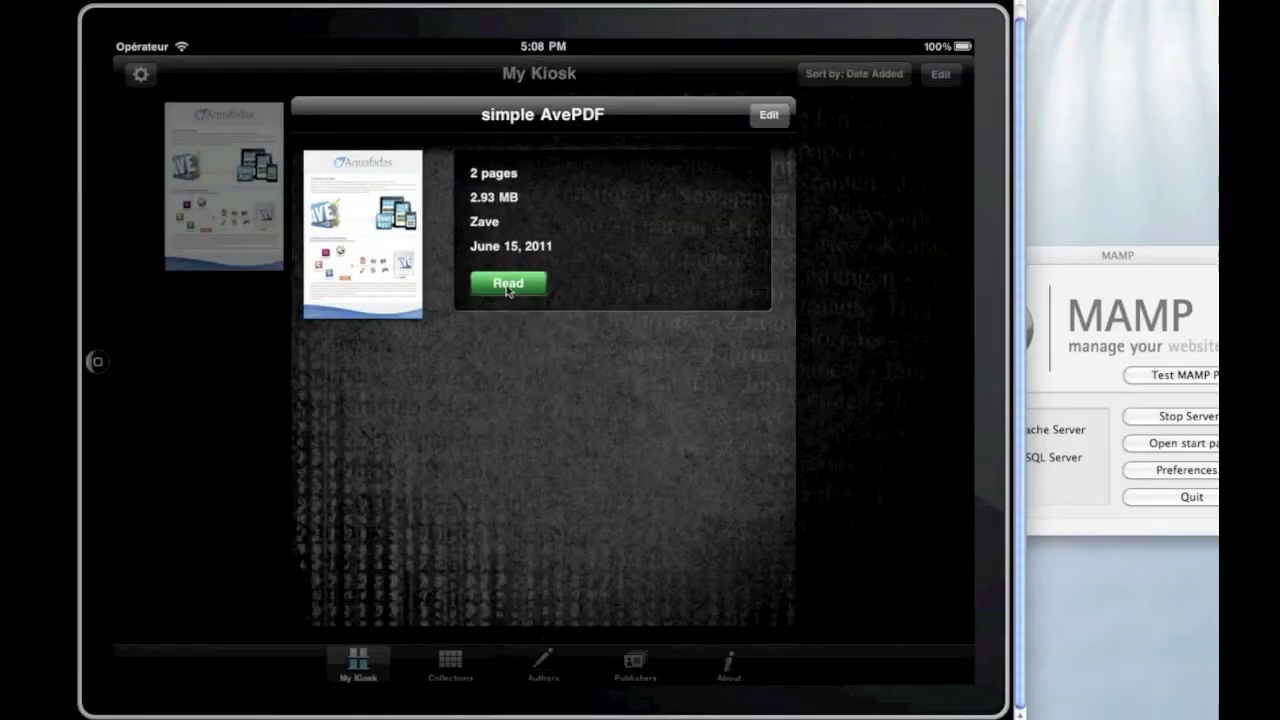
click(508, 285)
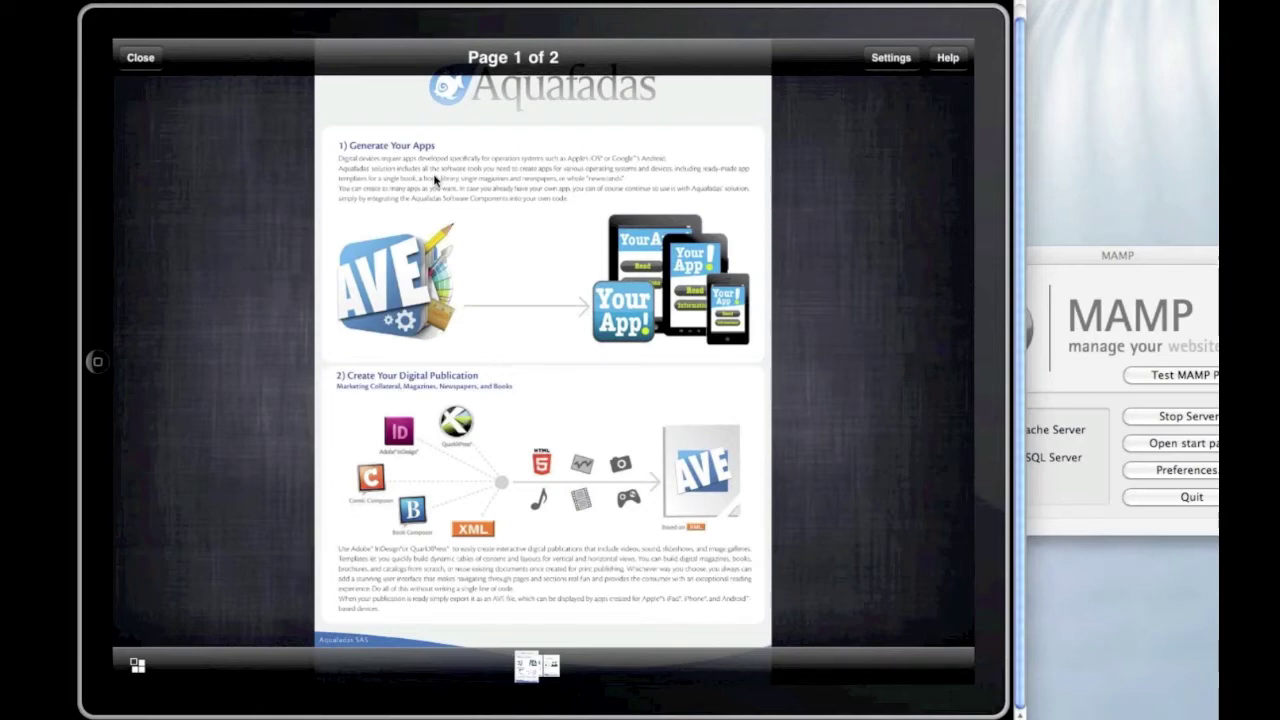
double_click(435, 180)
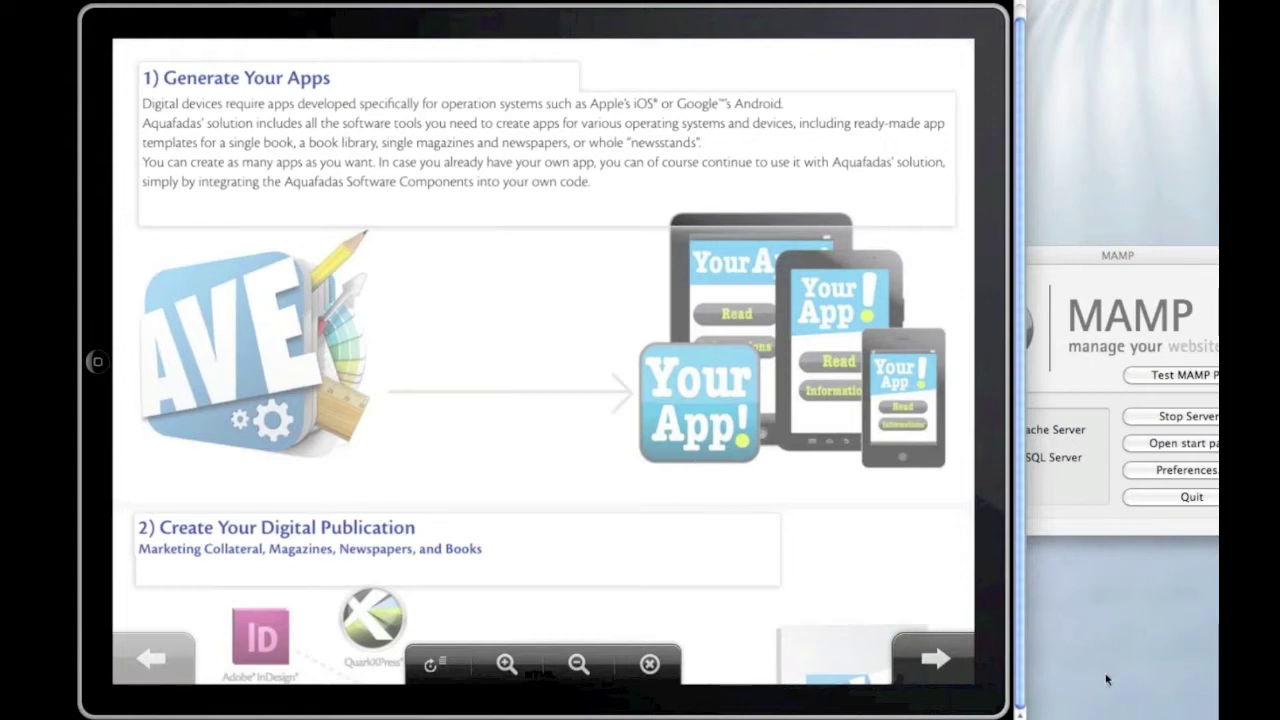
Step: Step forward and back through the articles to the Manage, Sell, and Distribute text, then restart
click(936, 660)
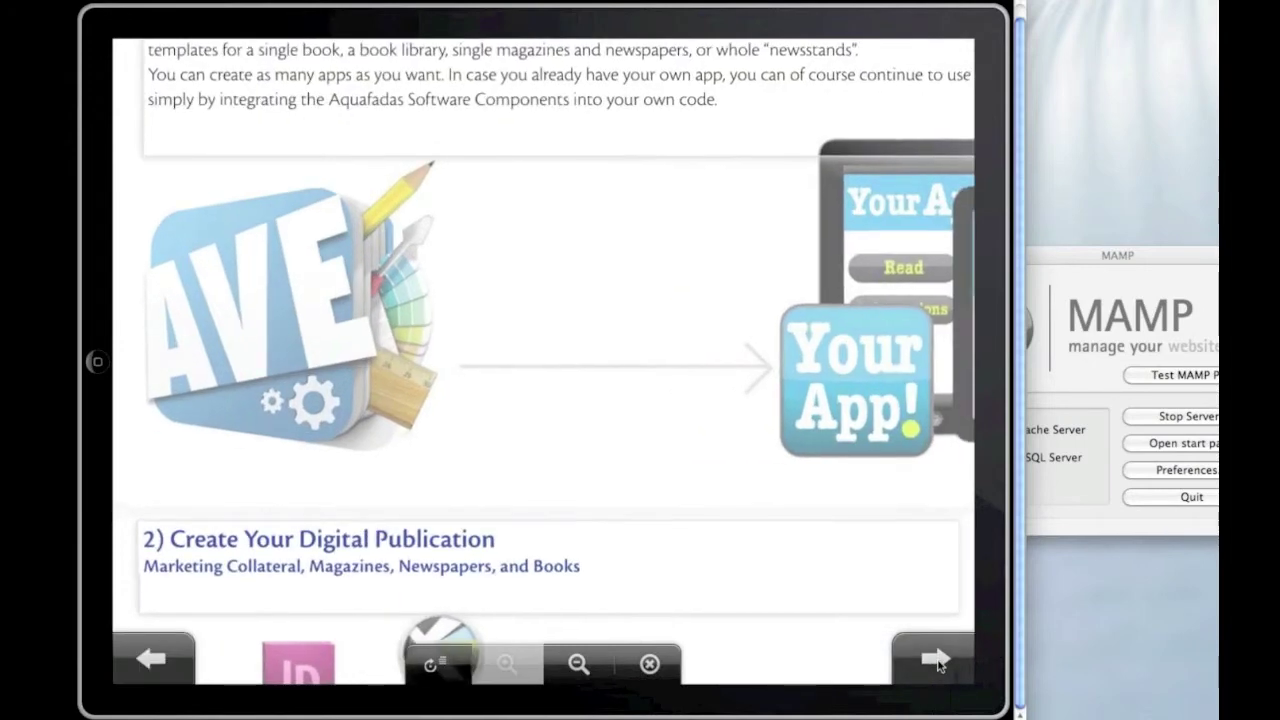
click(936, 660)
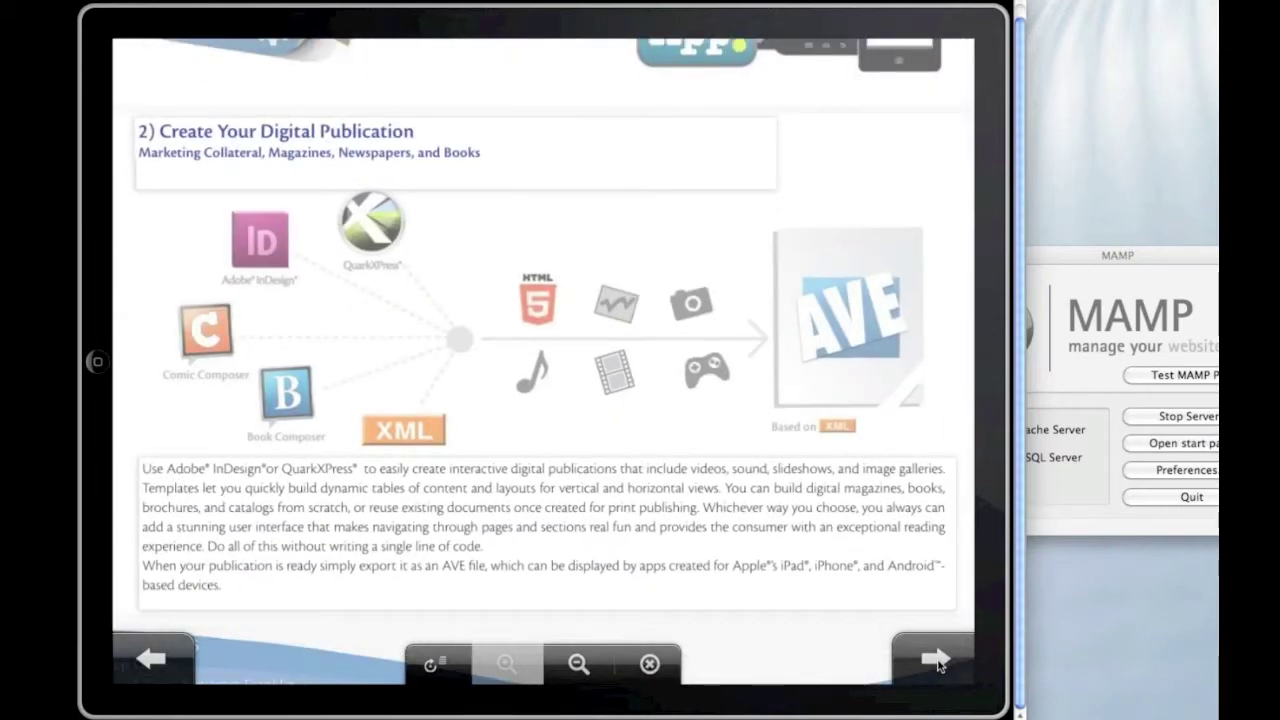
click(165, 676)
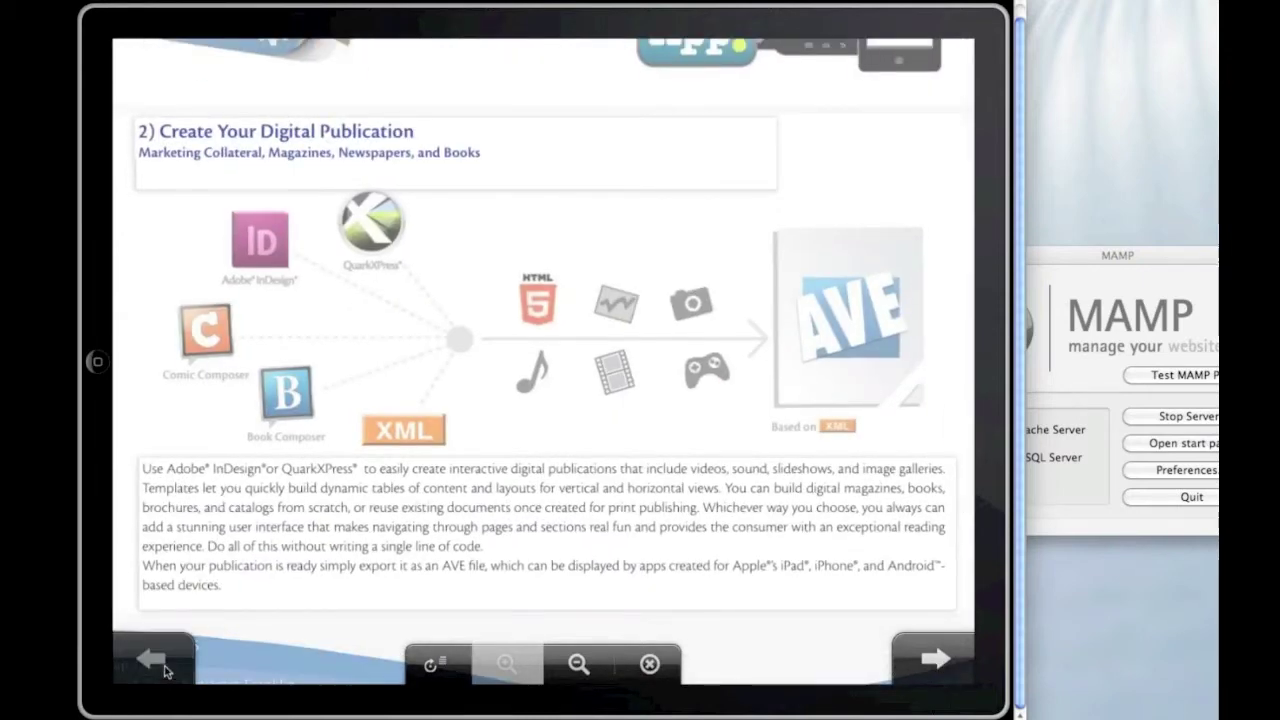
click(167, 670)
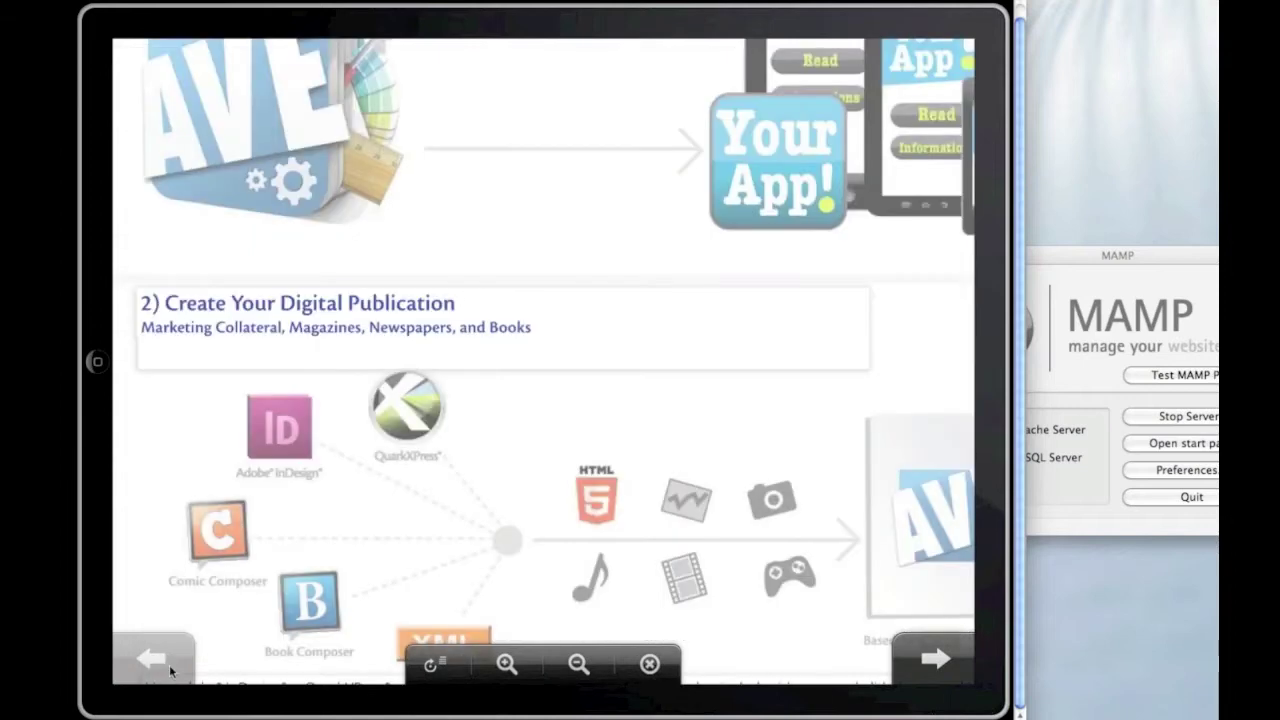
click(927, 669)
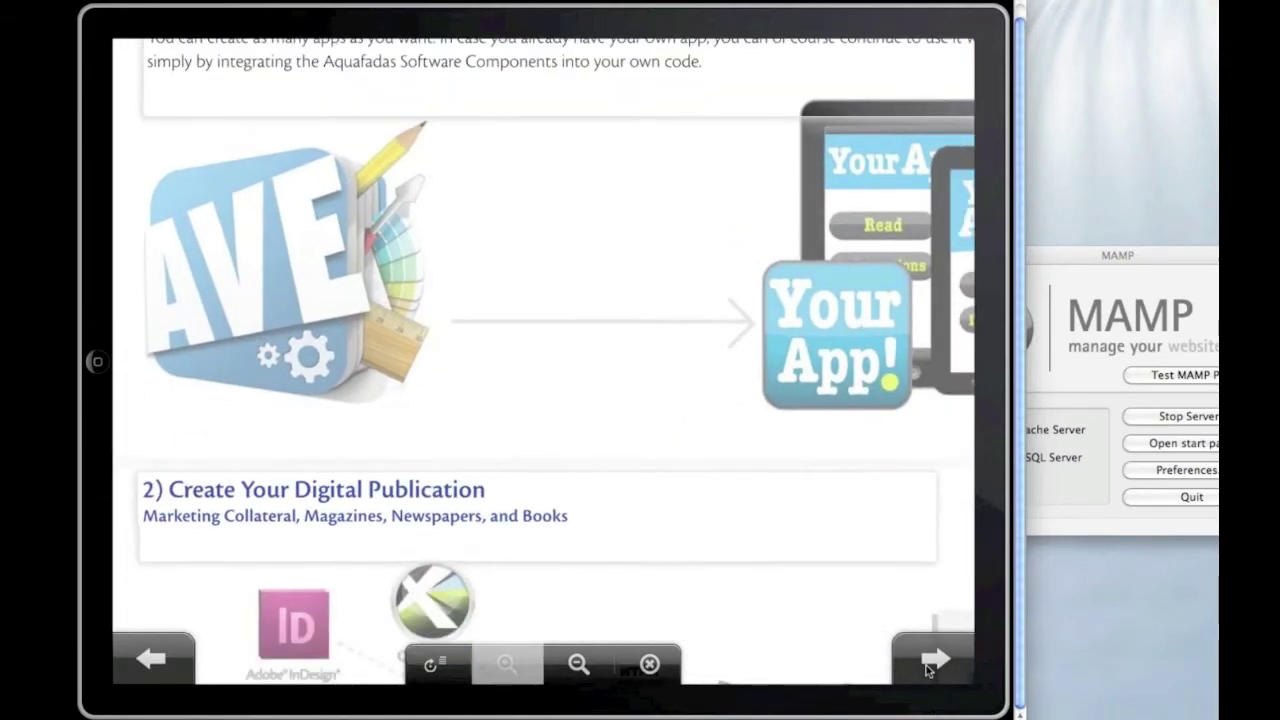
click(927, 669)
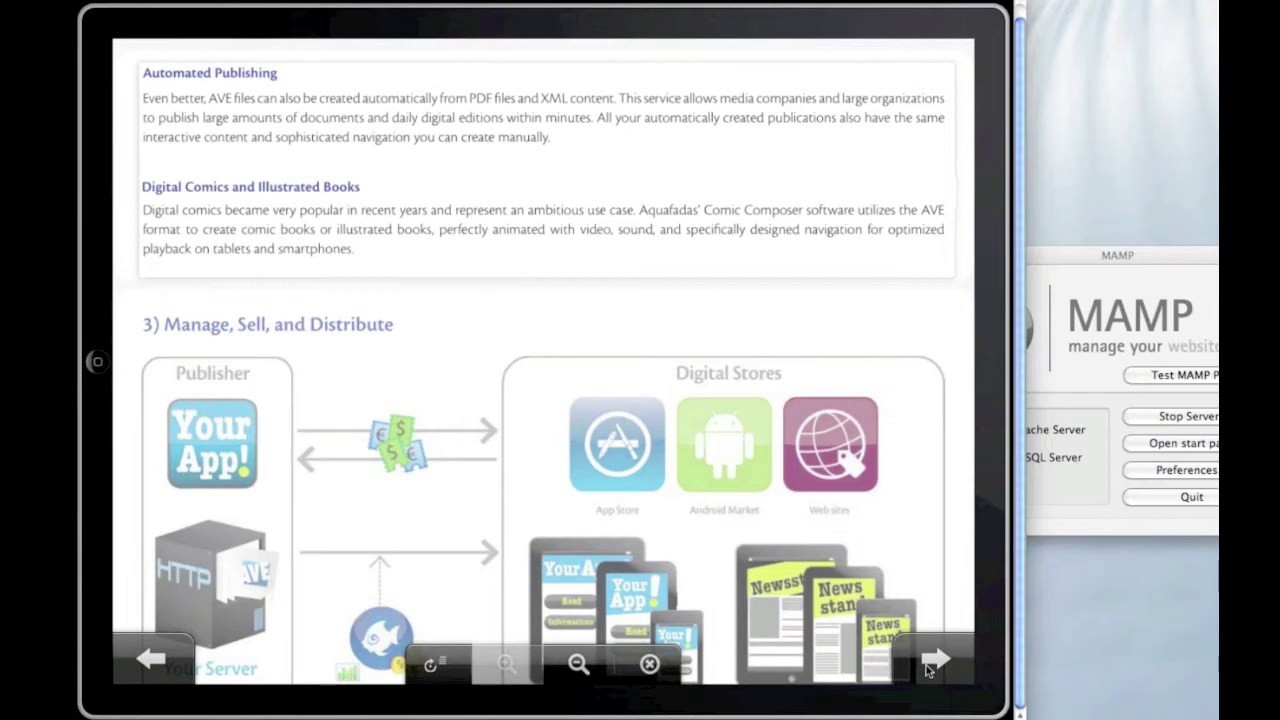
click(928, 668)
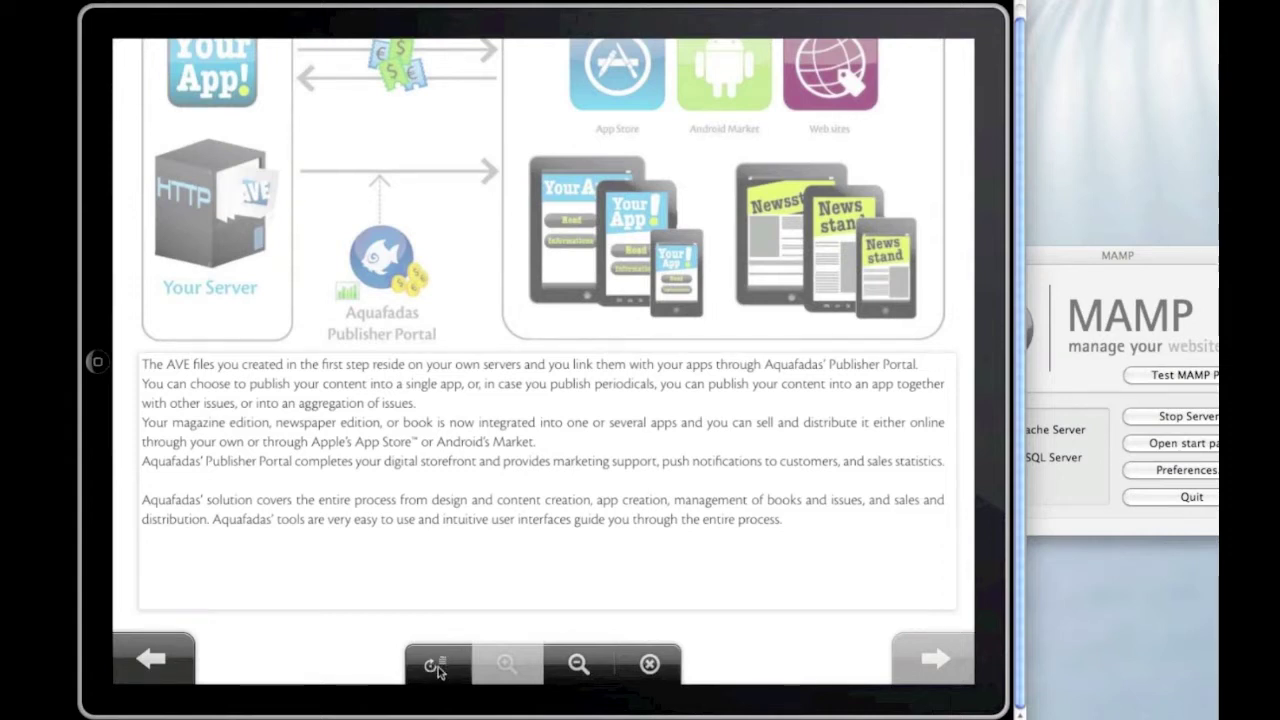
click(438, 668)
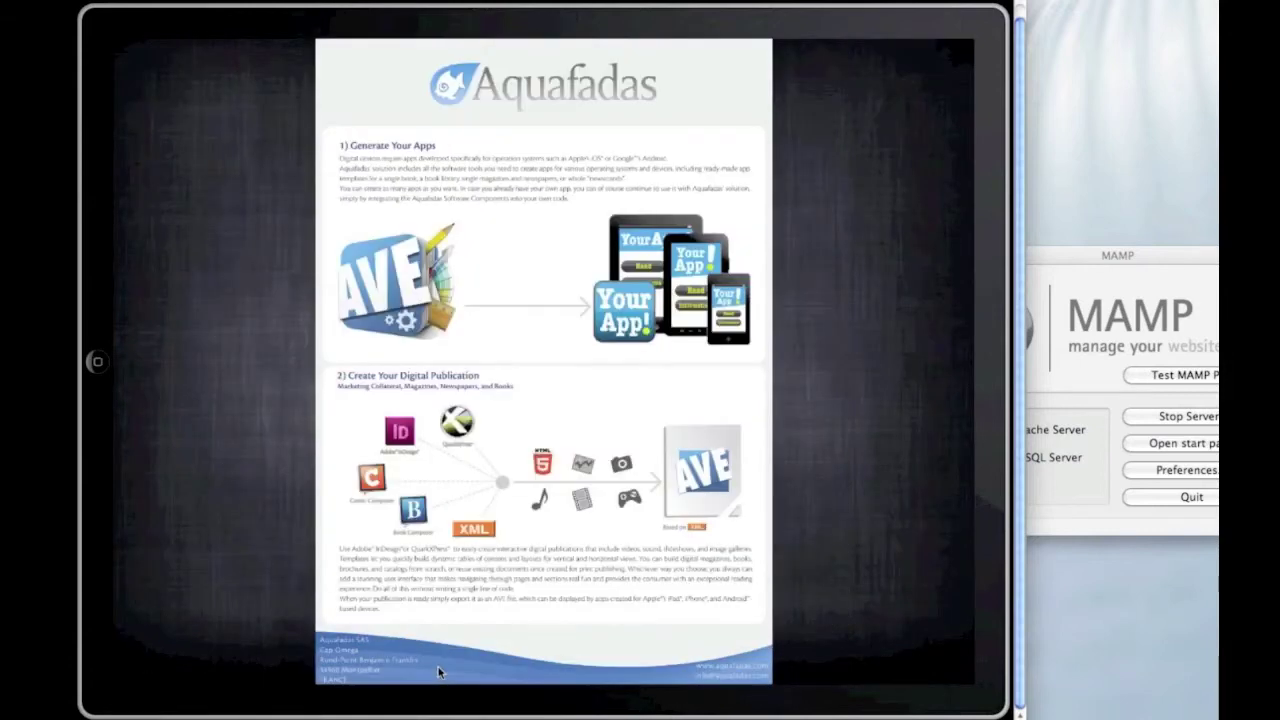
Step: Zoom the first article in and out, advance two articles, then exit to the whole page and flip back
click(507, 665)
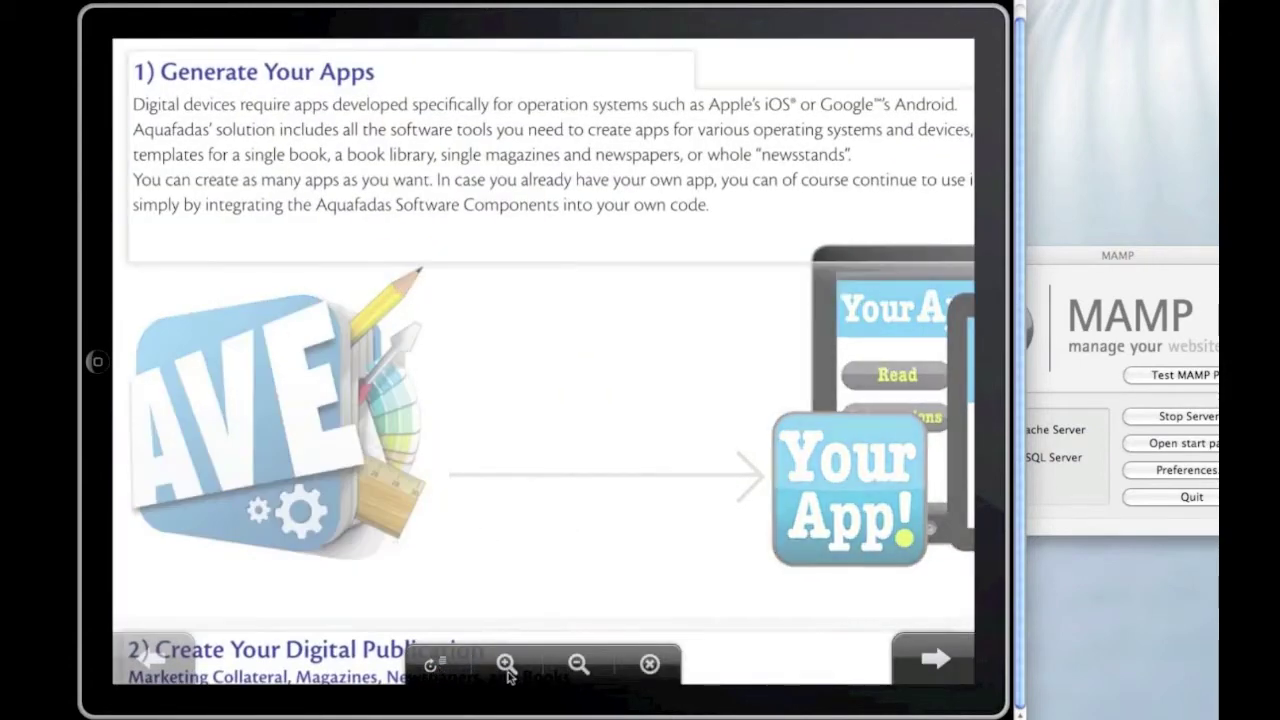
click(578, 665)
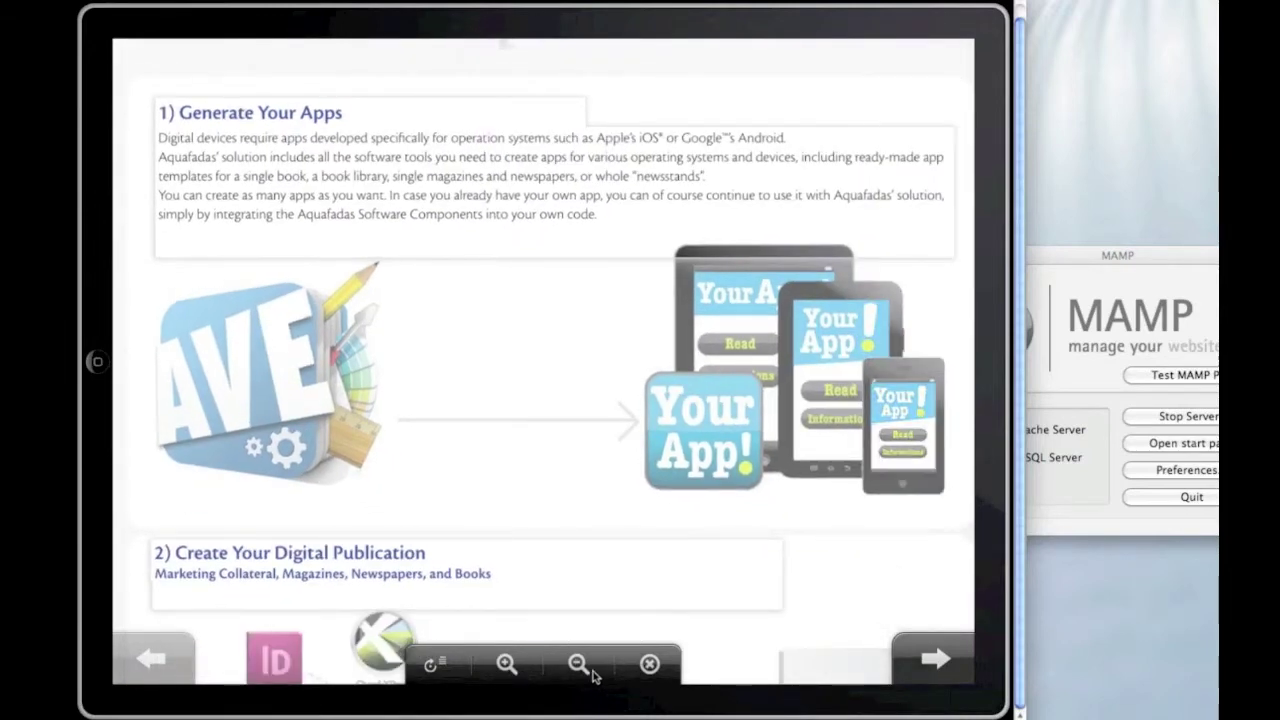
click(935, 662)
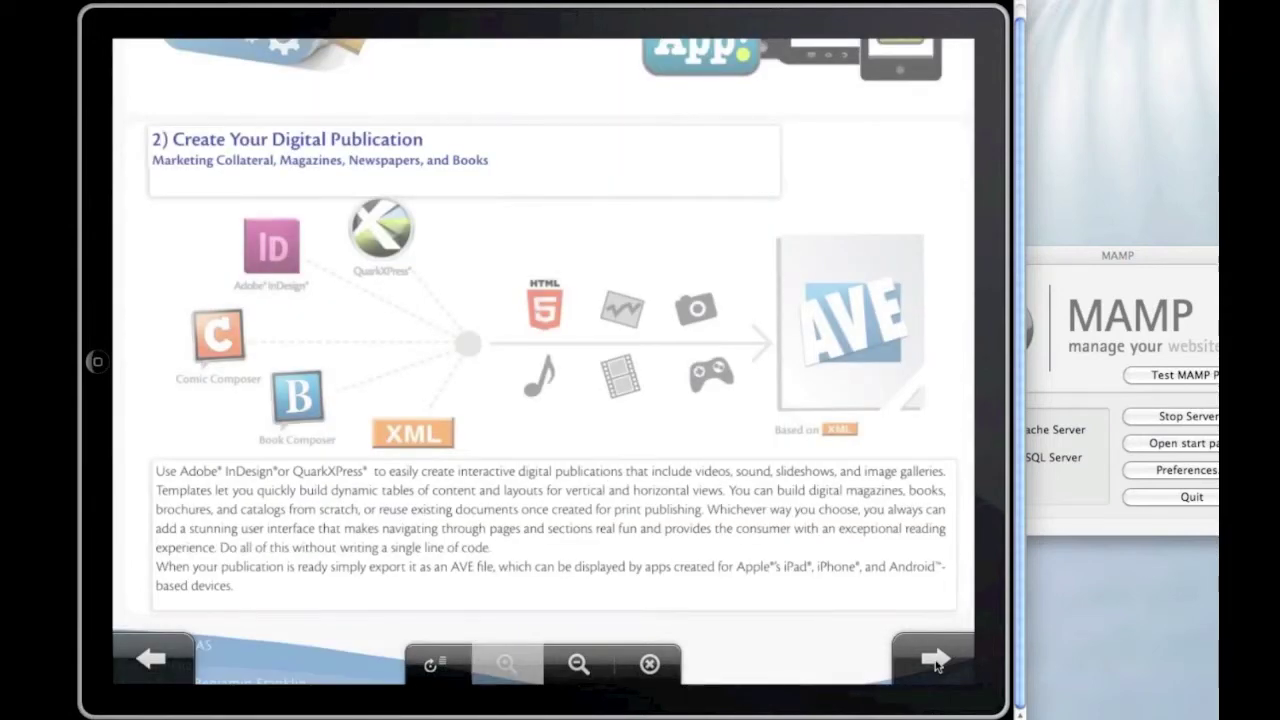
click(935, 662)
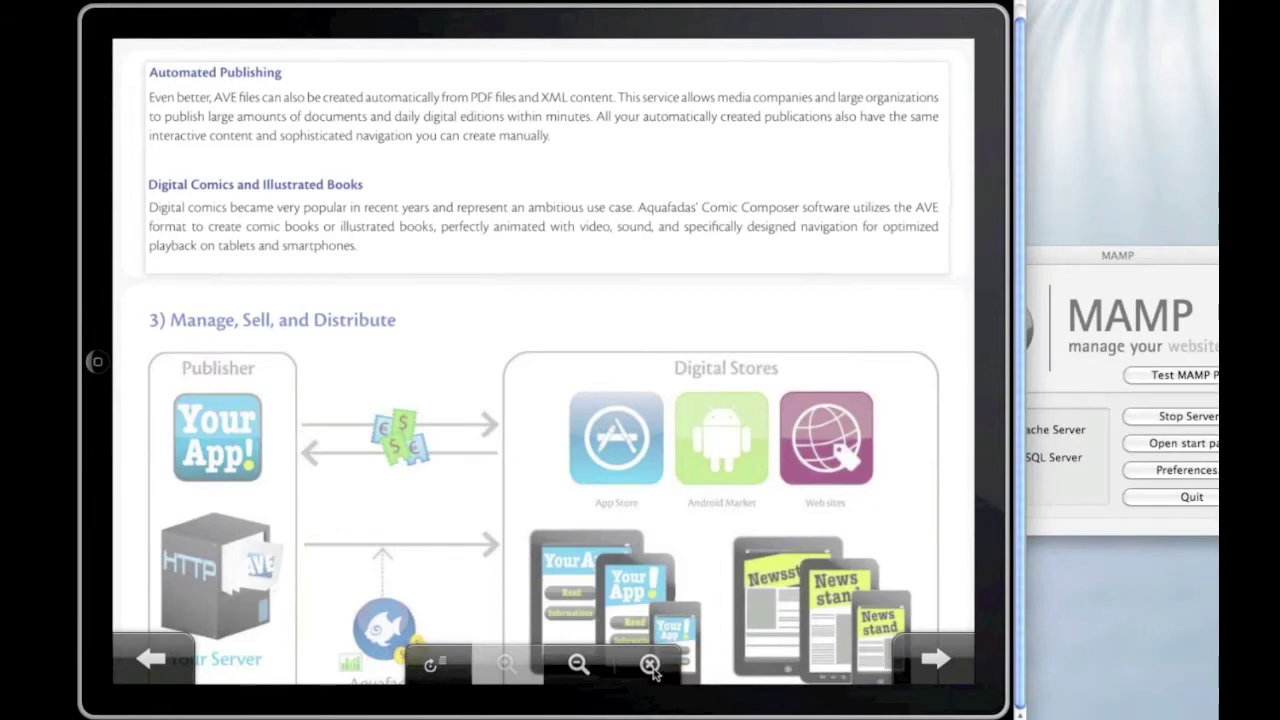
click(651, 668)
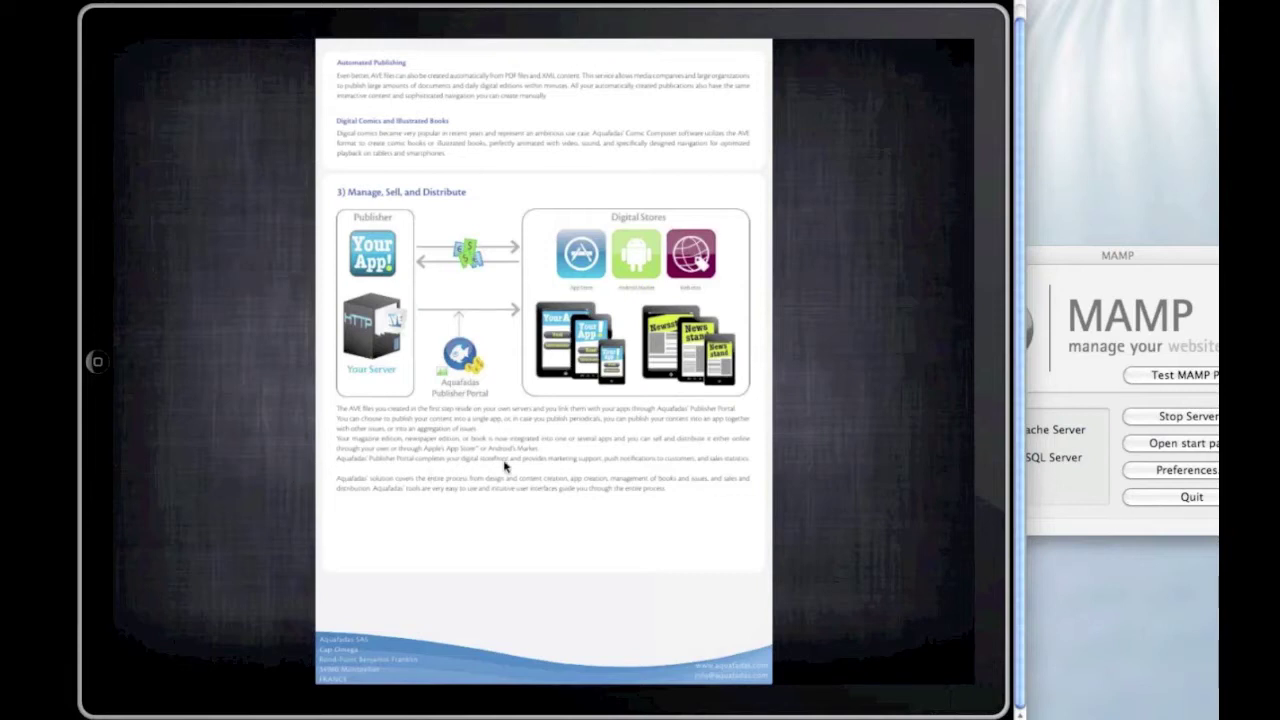
drag(262, 474, 963, 464)
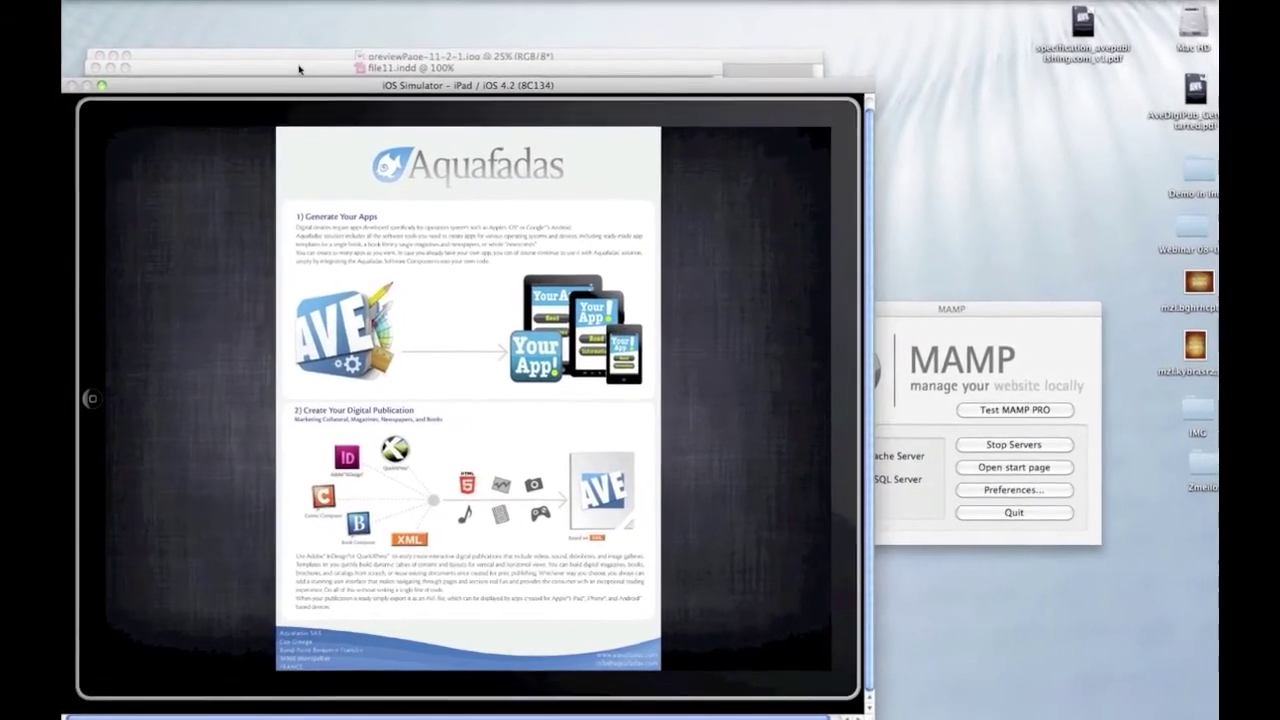
Step: Bring the InDesign window with file11.indd back to the front
click(298, 70)
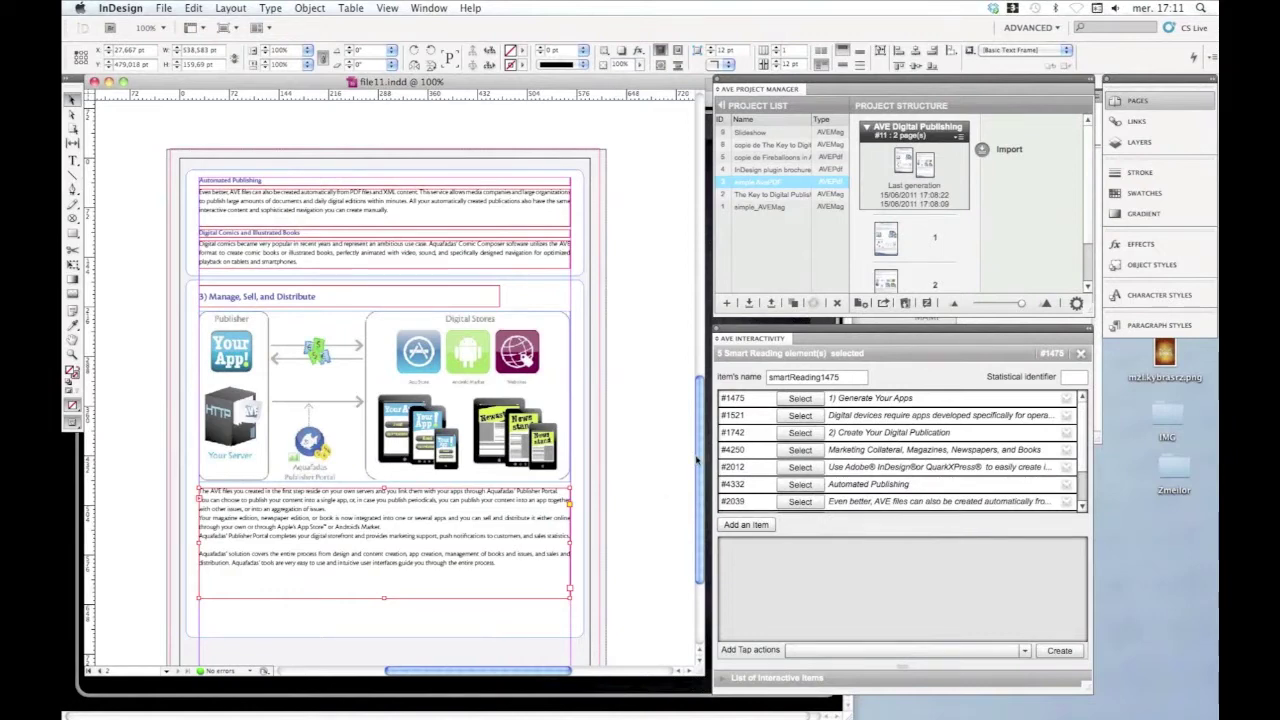
Step: Scroll the AVE Interactivity panel and clear the current selection on the page
drag(700, 425, 700, 495)
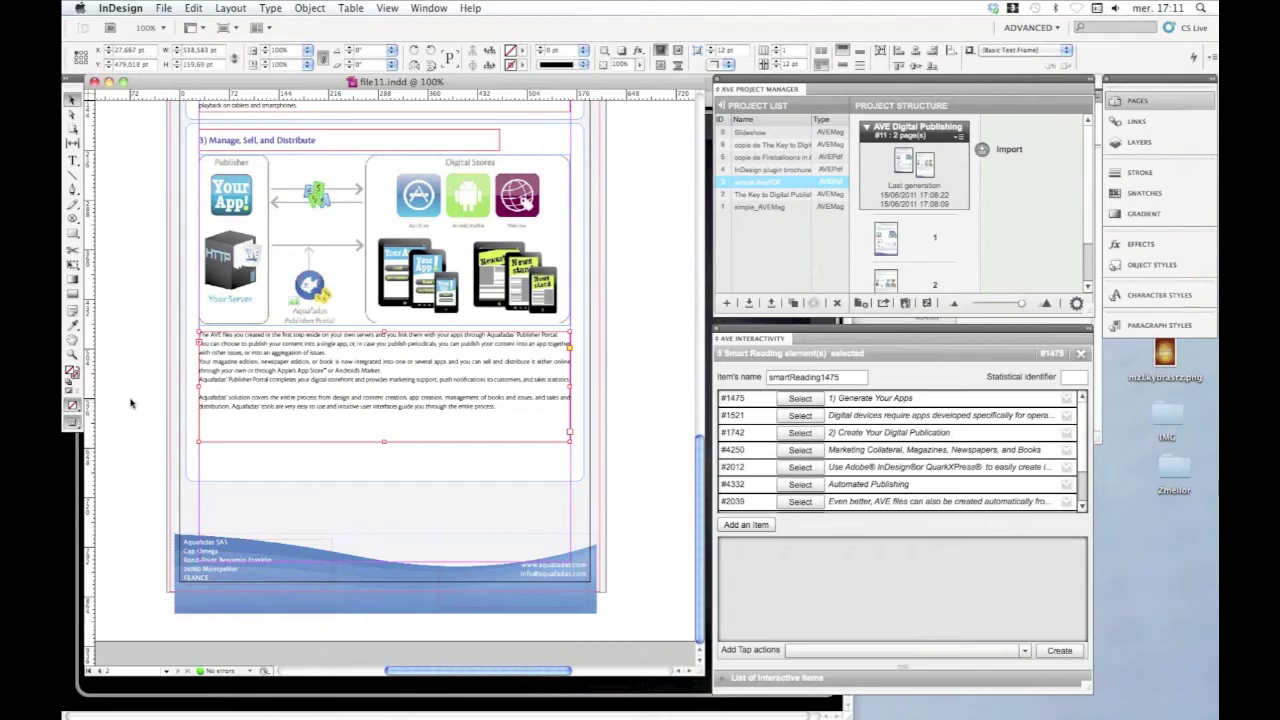
click(500, 456)
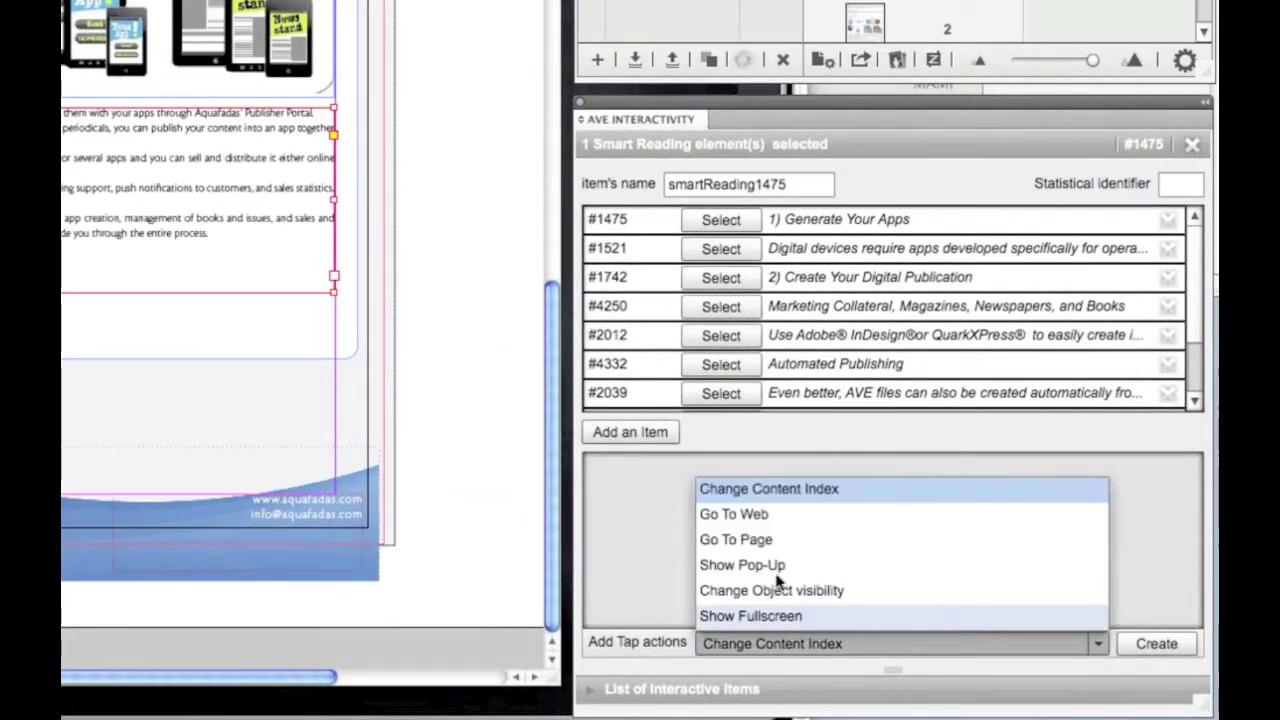
Step: Add a Show Pop-Up tap action set to FullScreen Popup and start creating its content
click(753, 566)
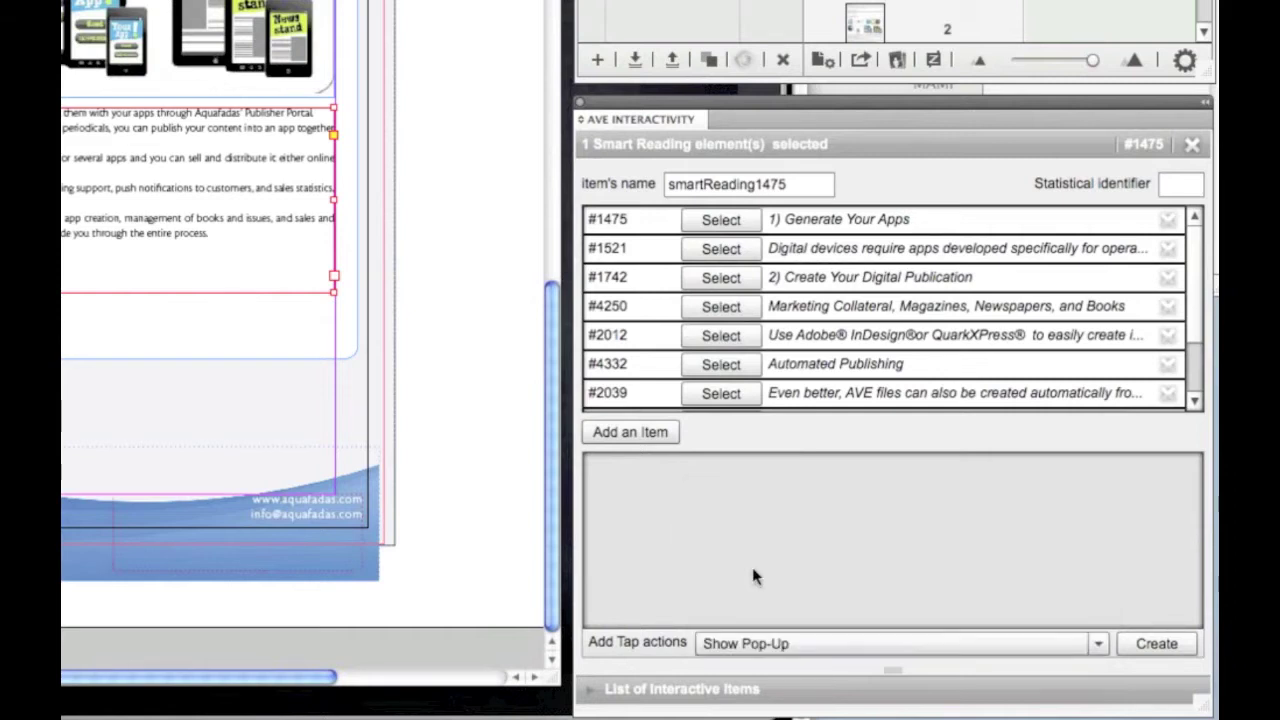
click(1133, 646)
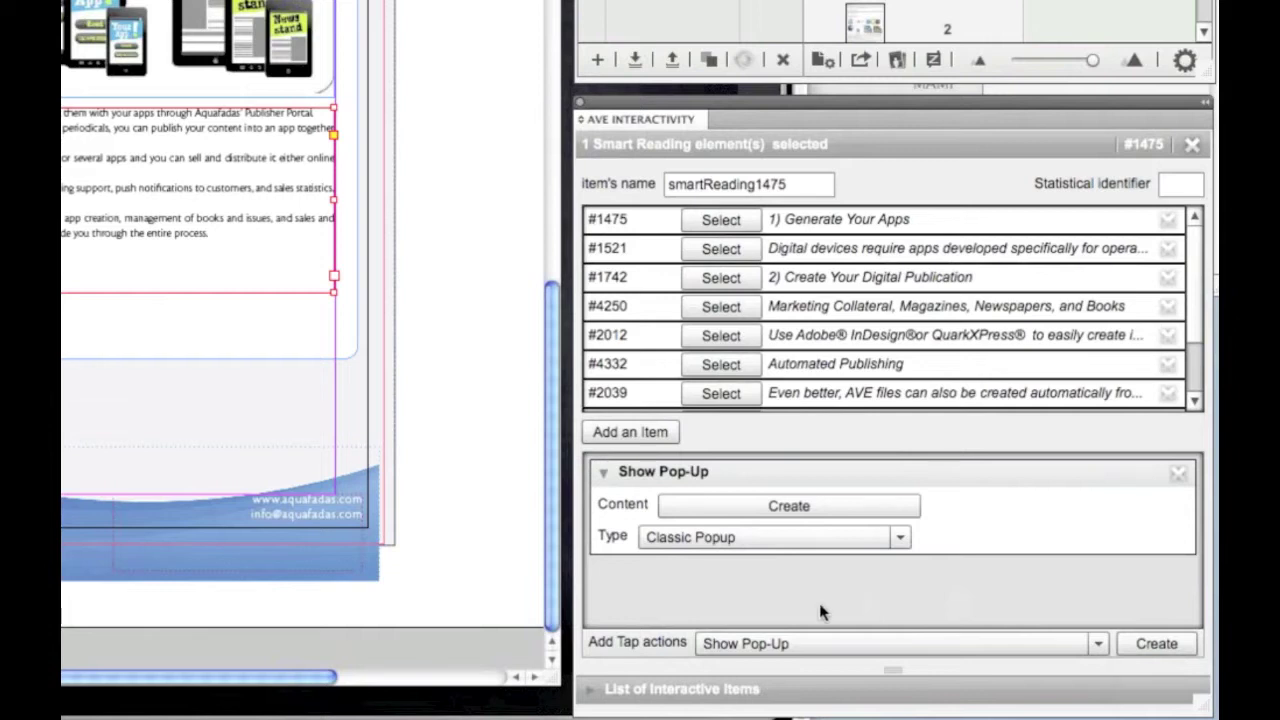
click(899, 539)
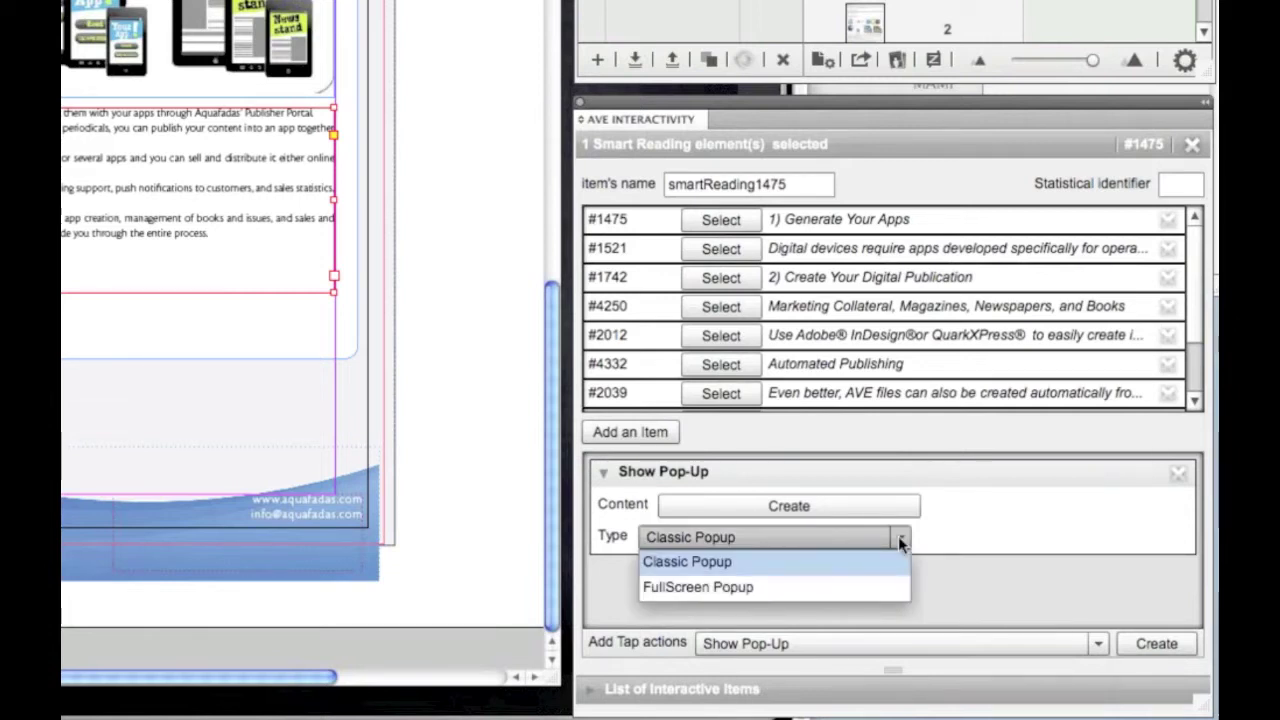
click(812, 591)
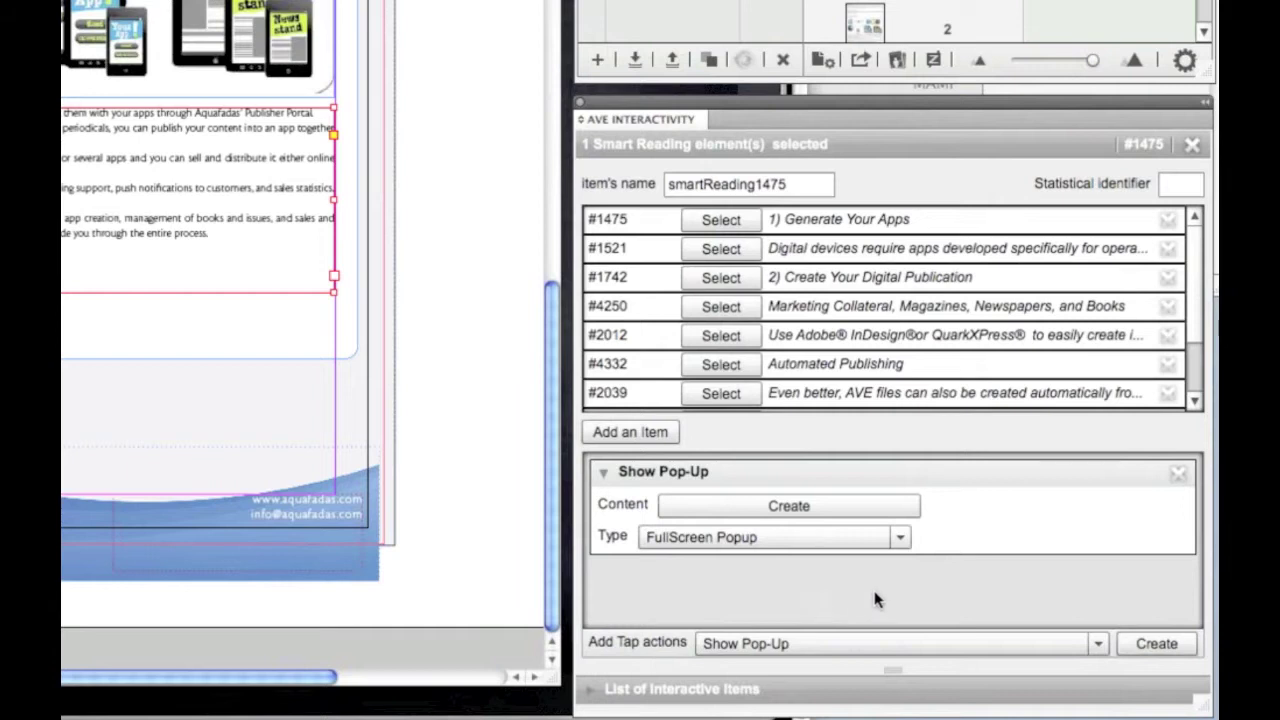
click(858, 516)
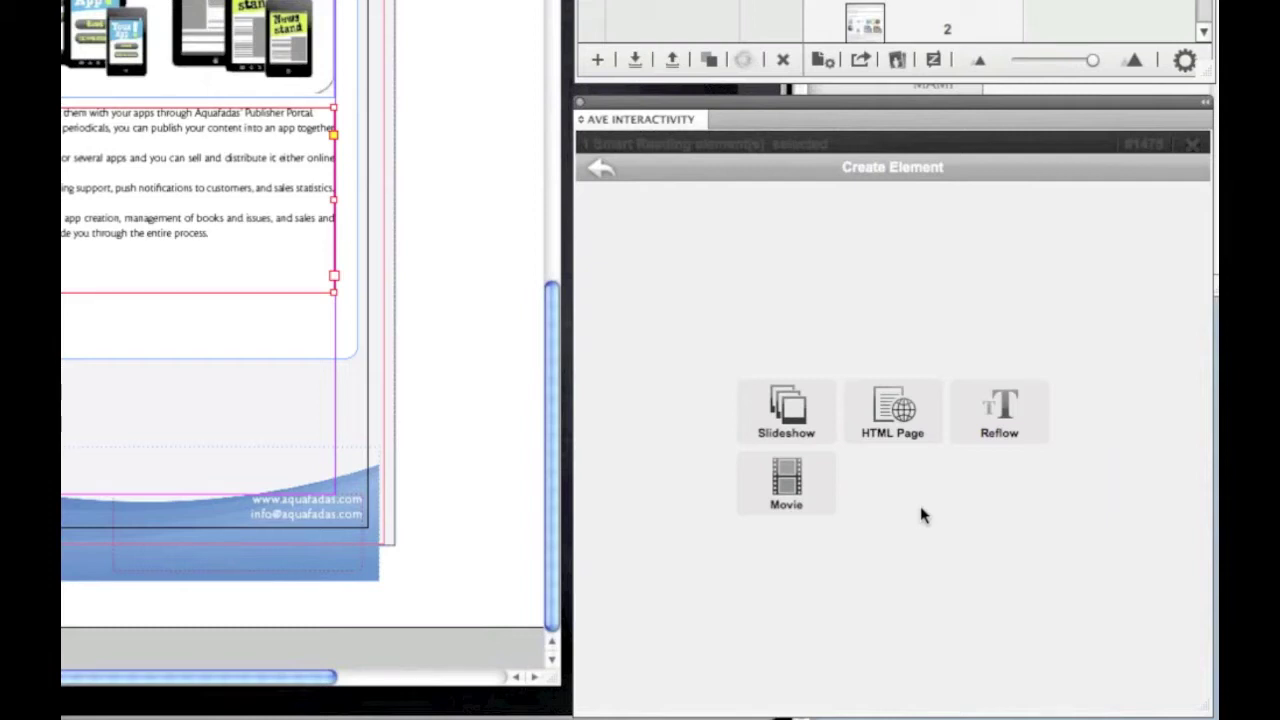
Step: Add a 400 × 400 Reflow element using the Gray Article template and listing ten text frames
click(1002, 410)
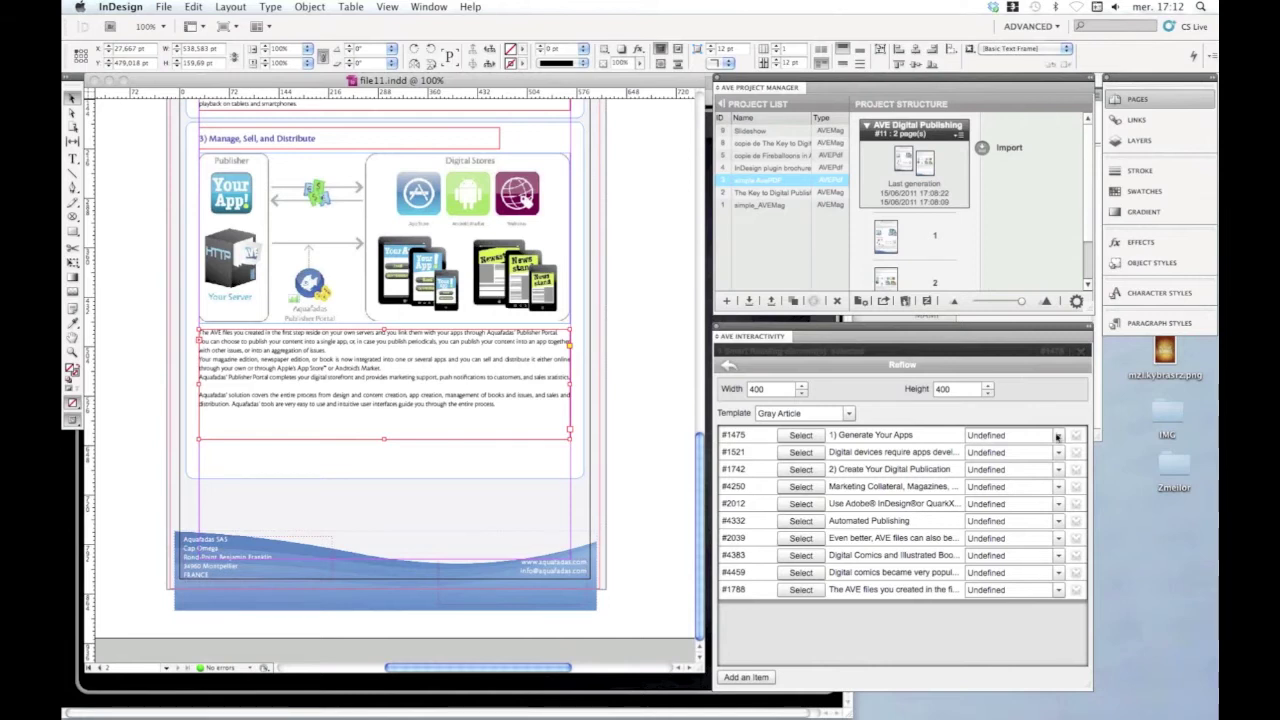
Step: Look through the style choices for item #1475 without changing its style
click(1058, 435)
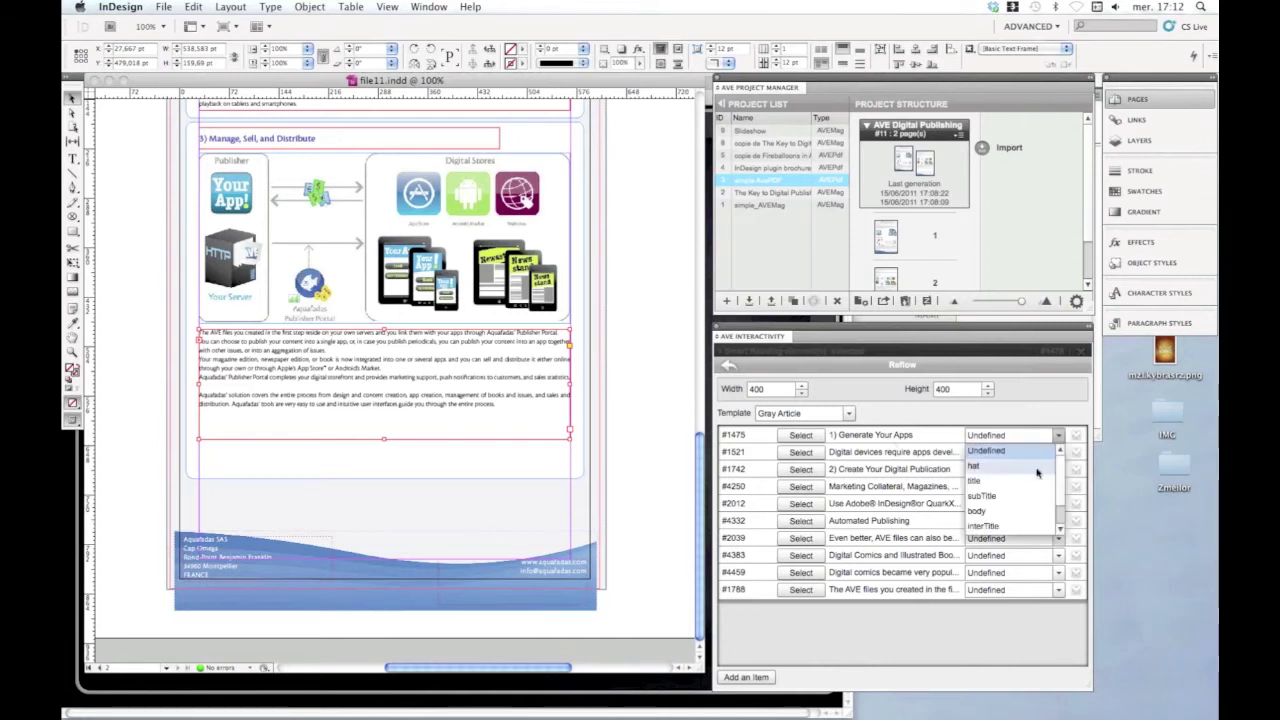
scroll(1058, 490, down, 2)
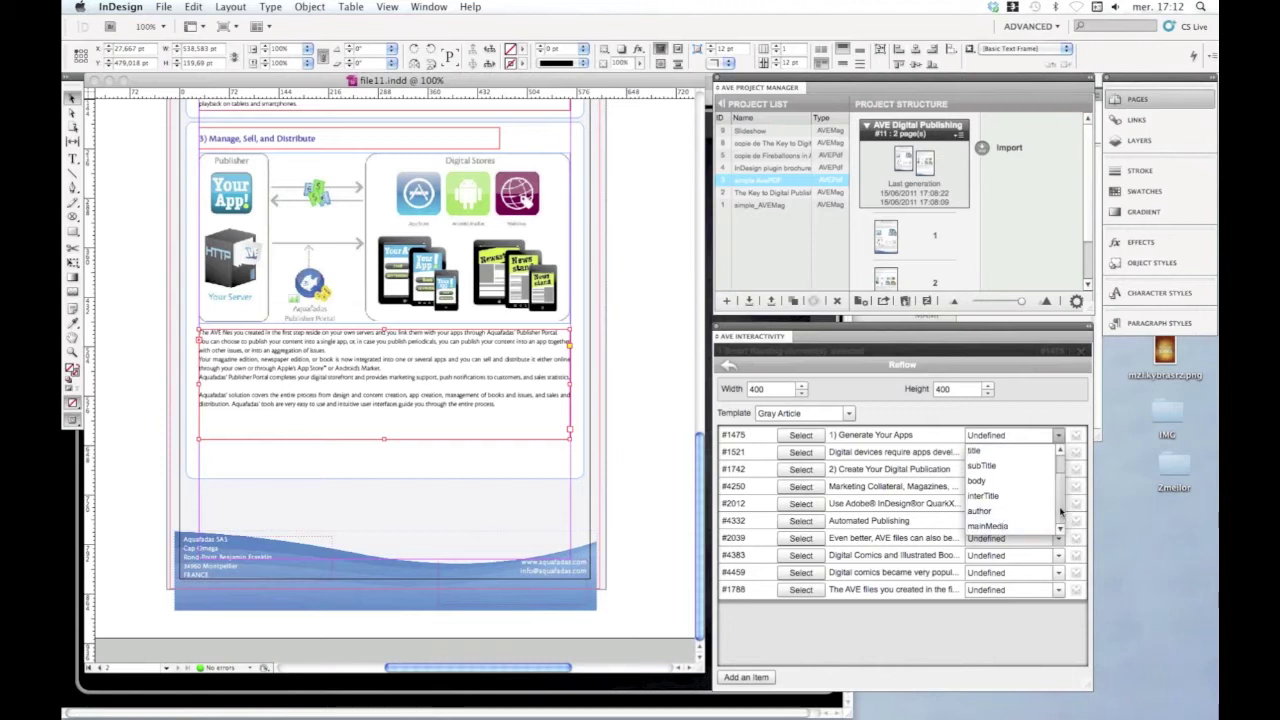
scroll(1058, 508, up, 2)
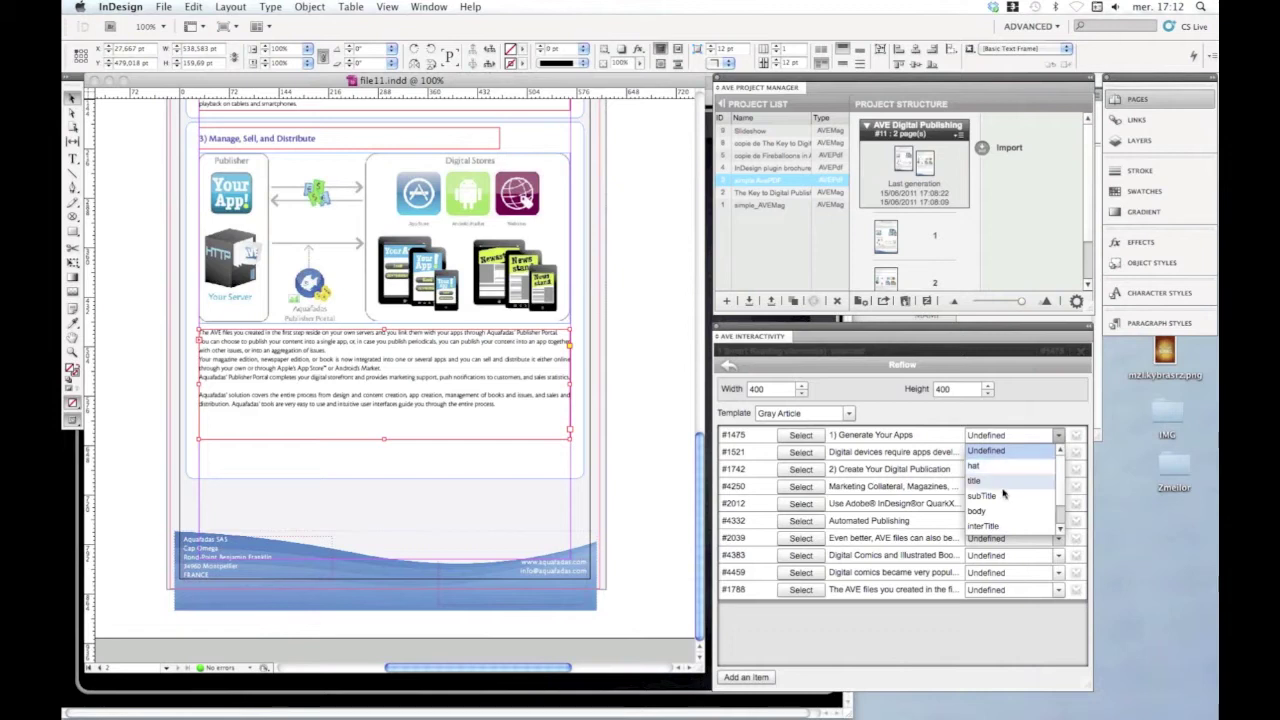
scroll(1055, 500, down, 2)
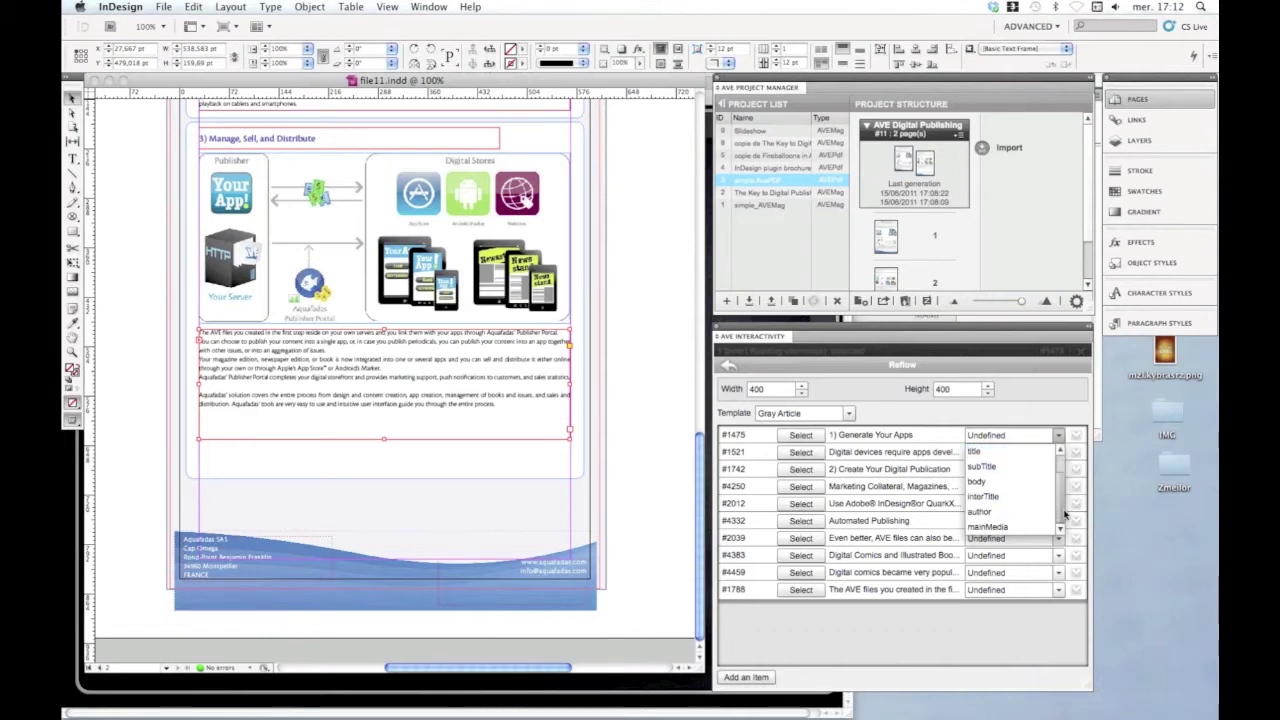
click(884, 421)
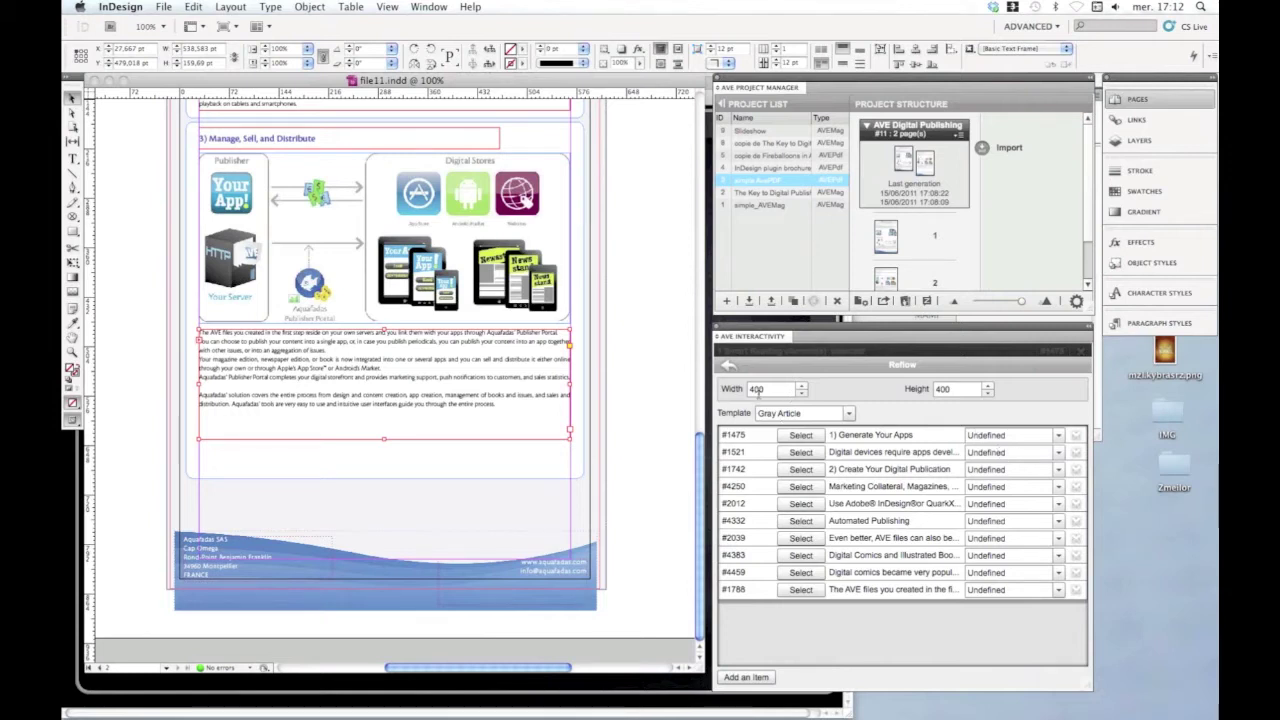
Step: Resize the reflow article to 800 wide by 700 high
drag(770, 391, 746, 392)
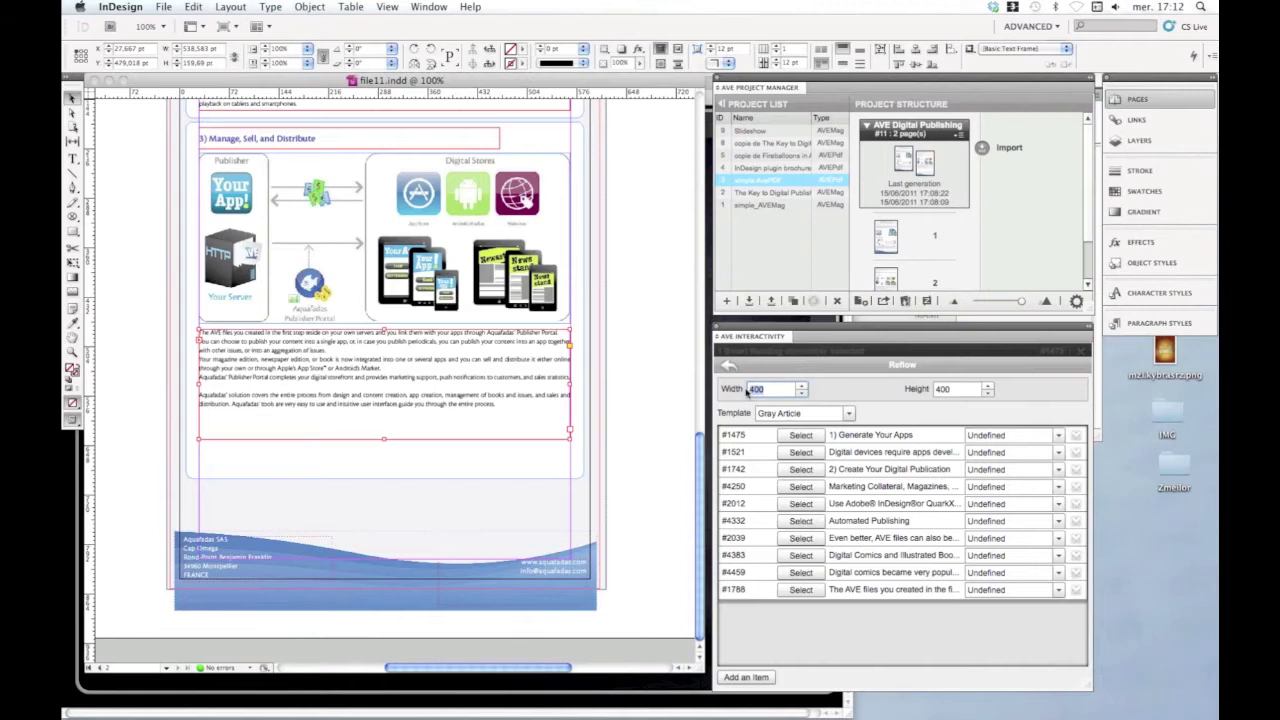
text(800)
drag(957, 391, 940, 392)
text(800)
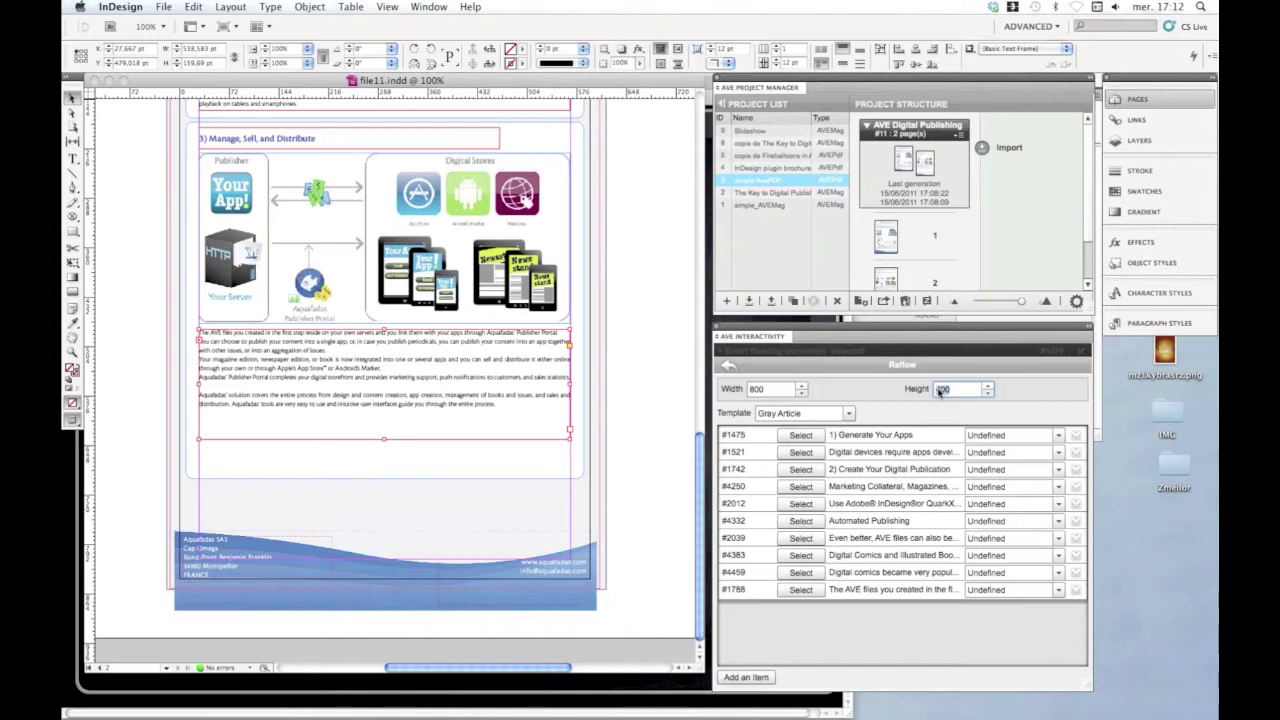
text(700)
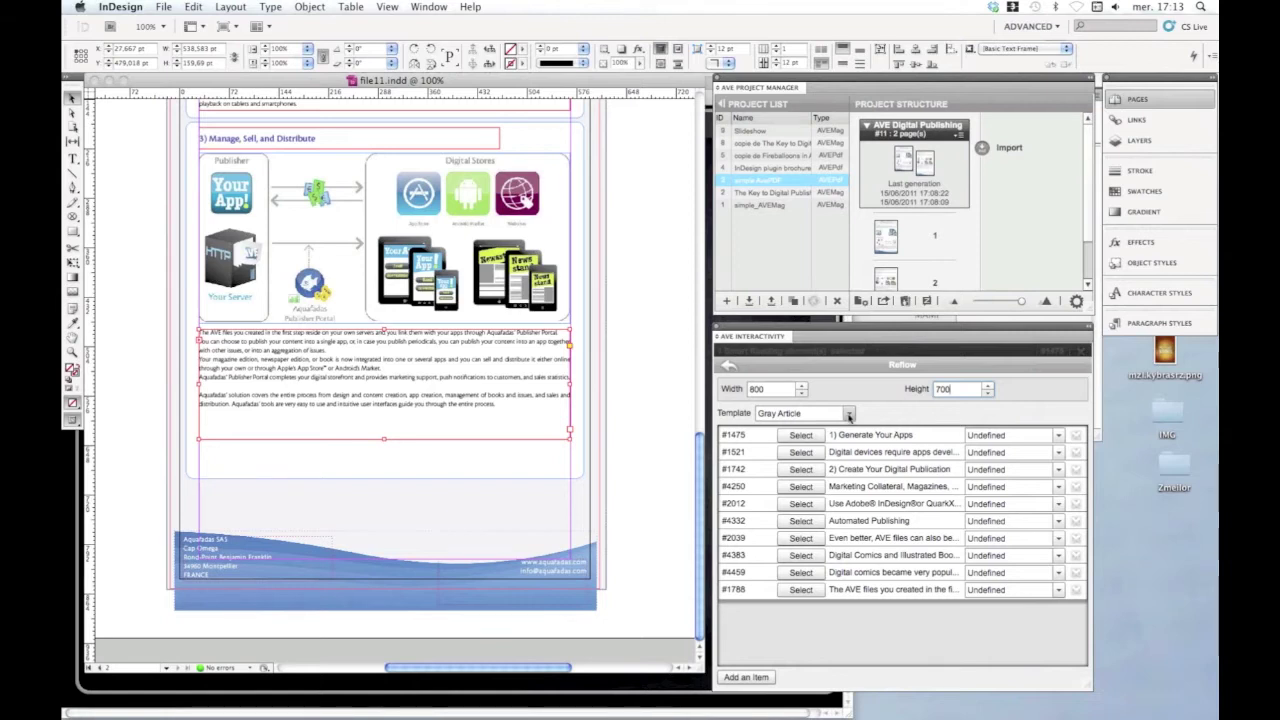
click(848, 418)
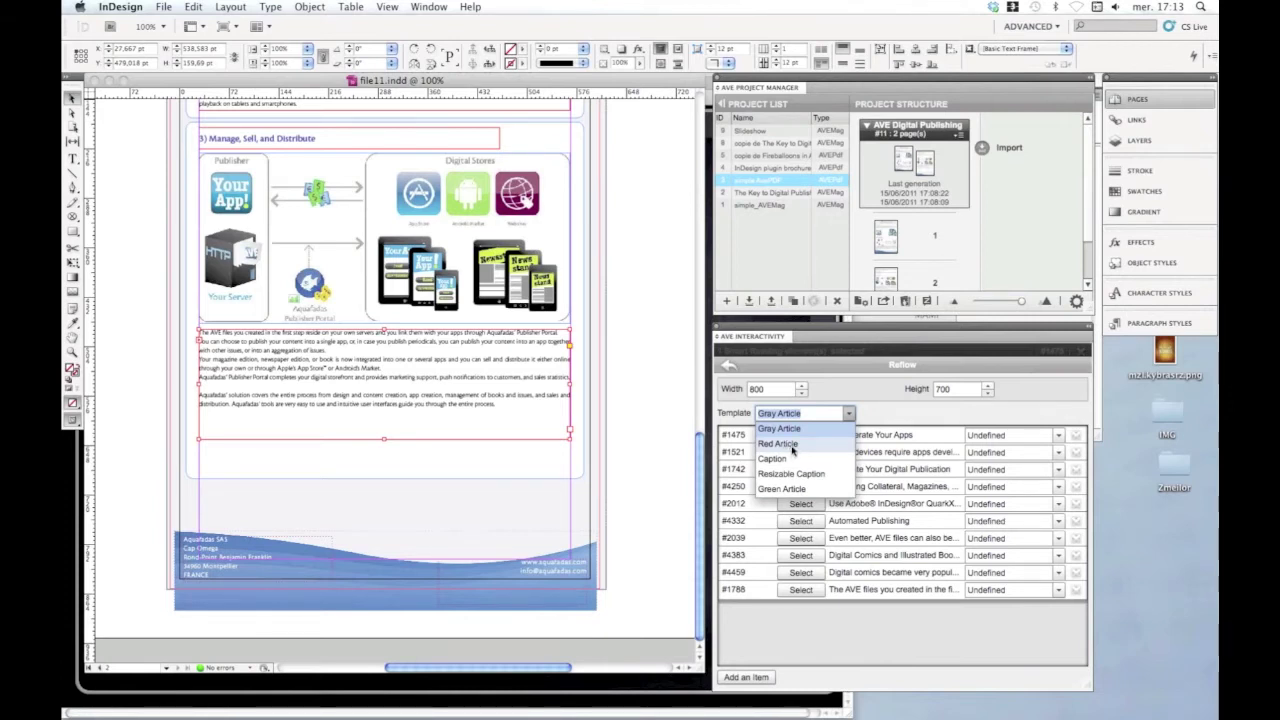
Step: Apply the Red Article template and style item #1475 as subTitle
click(793, 447)
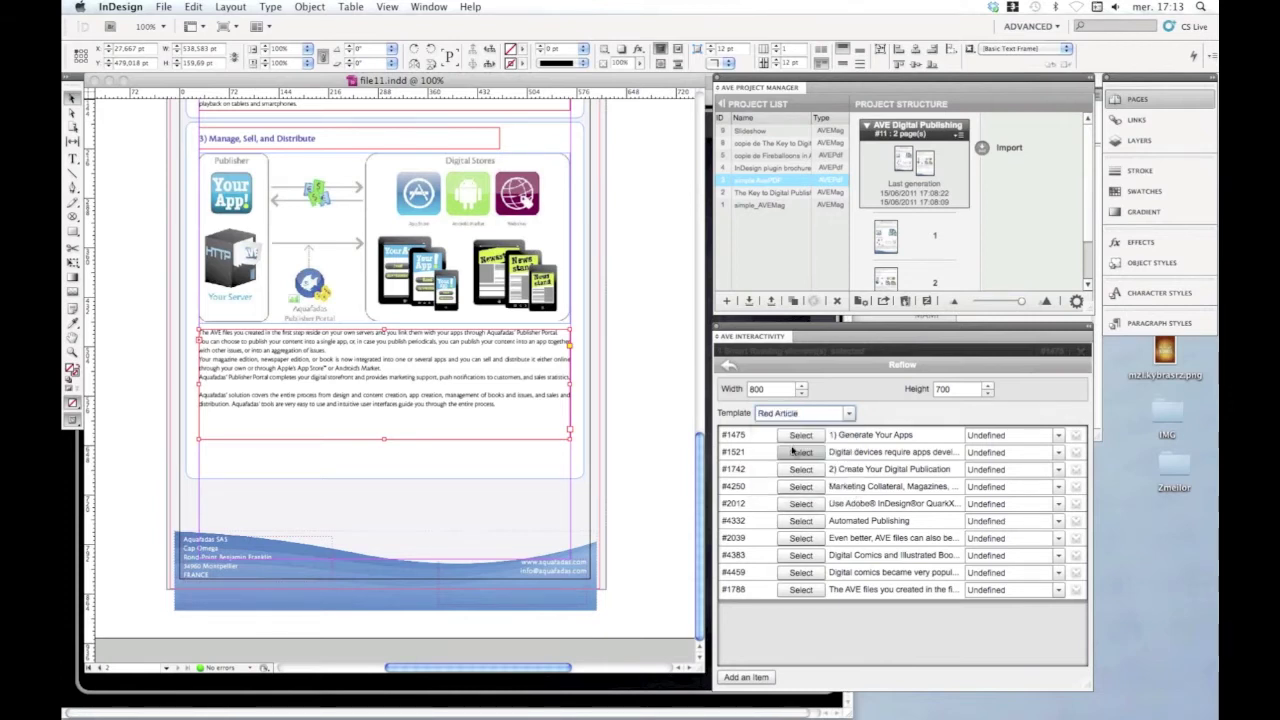
click(1060, 438)
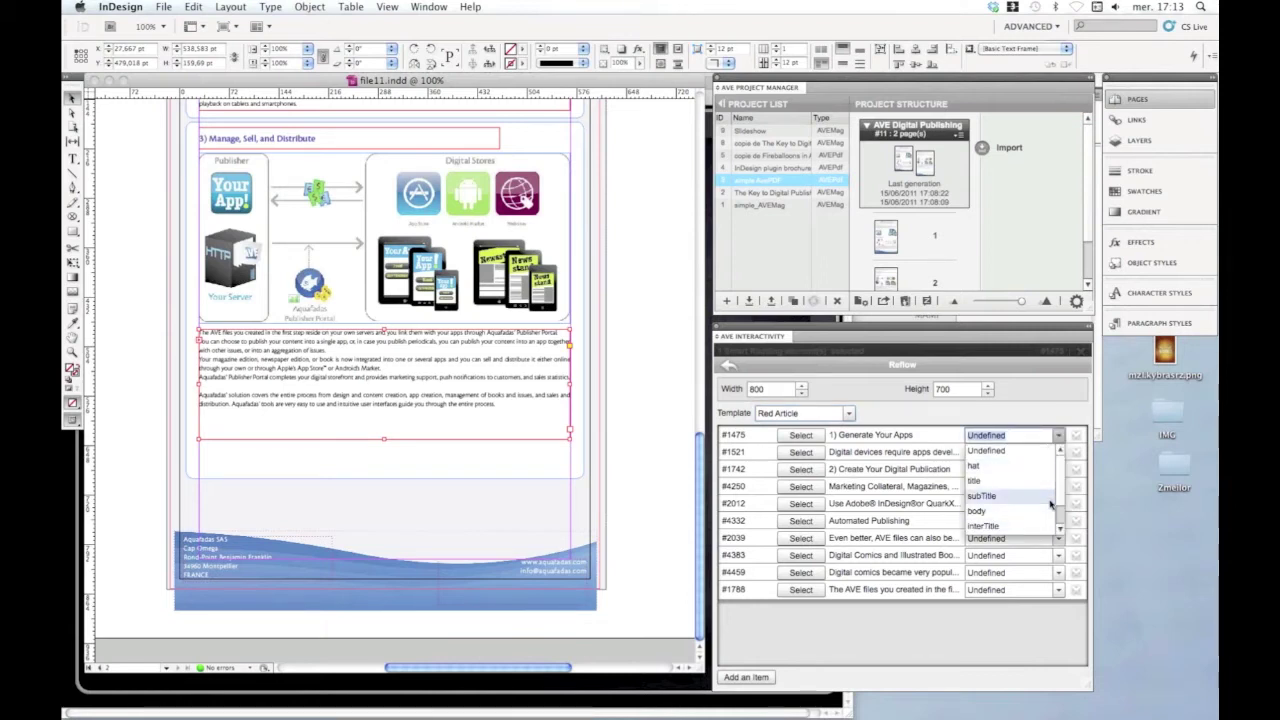
scroll(1052, 505, down, 2)
scroll(1062, 490, up, 2)
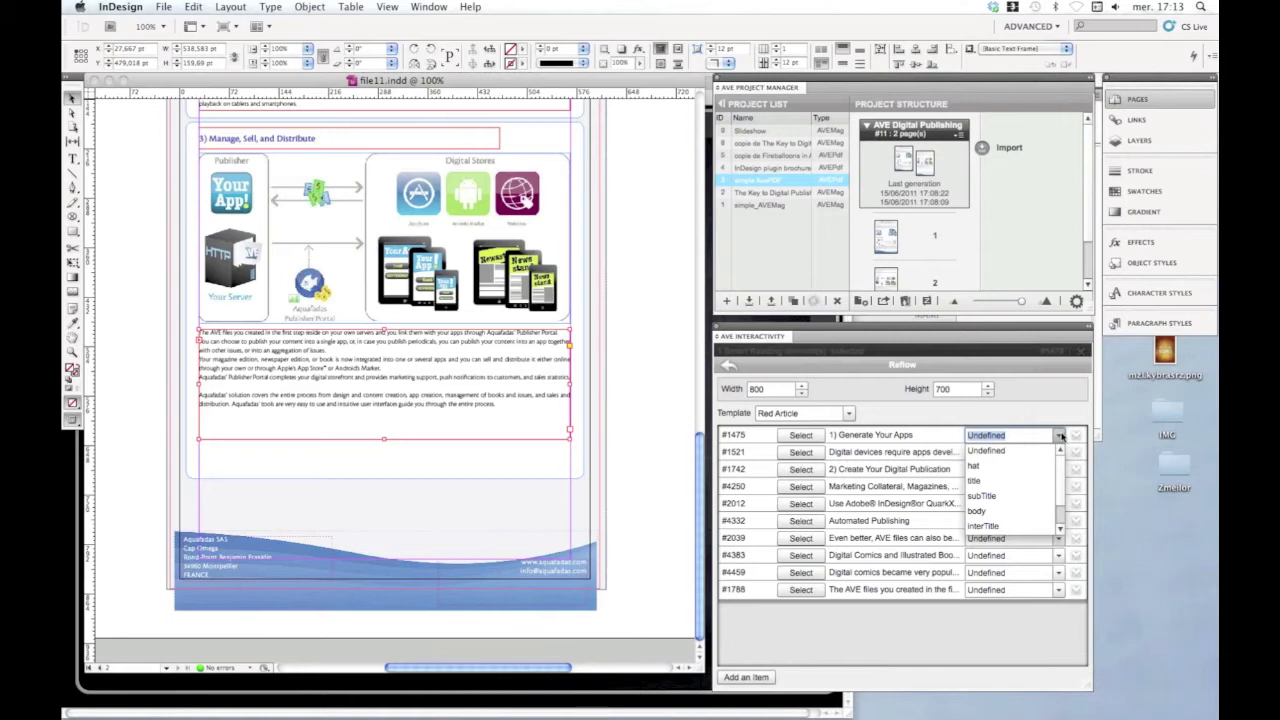
click(1060, 437)
click(1060, 437)
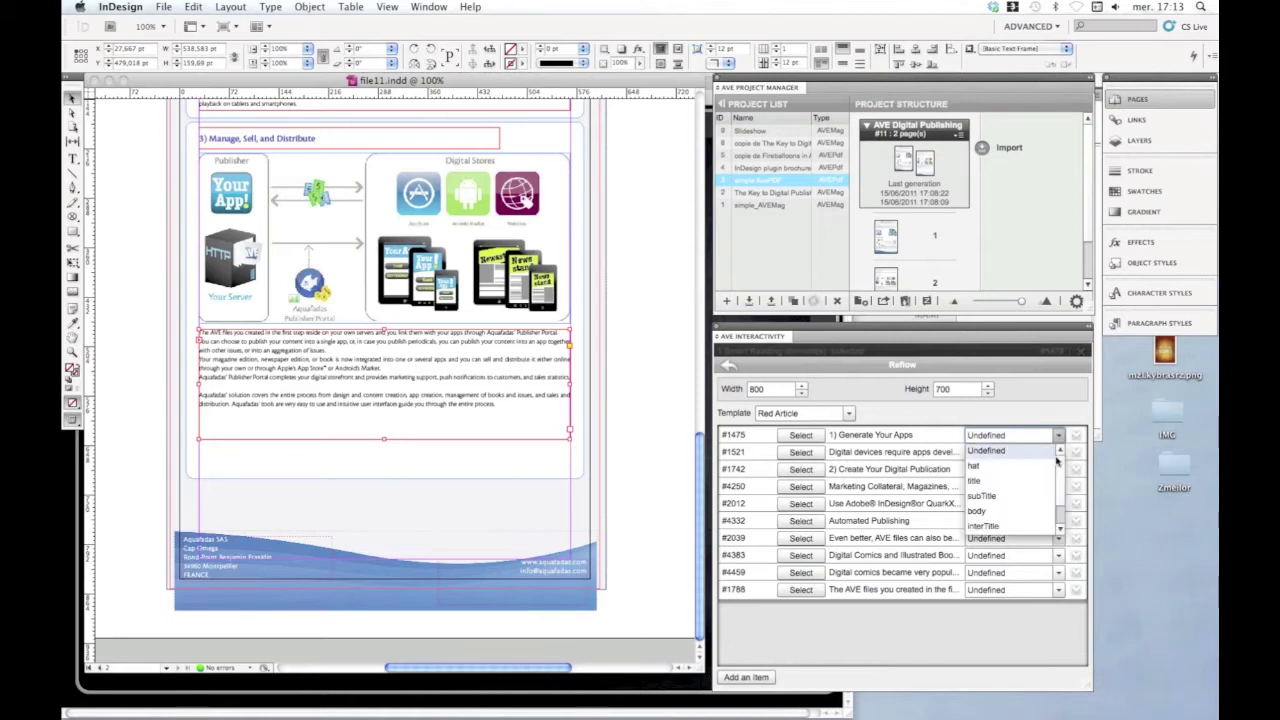
drag(1060, 467, 1060, 460)
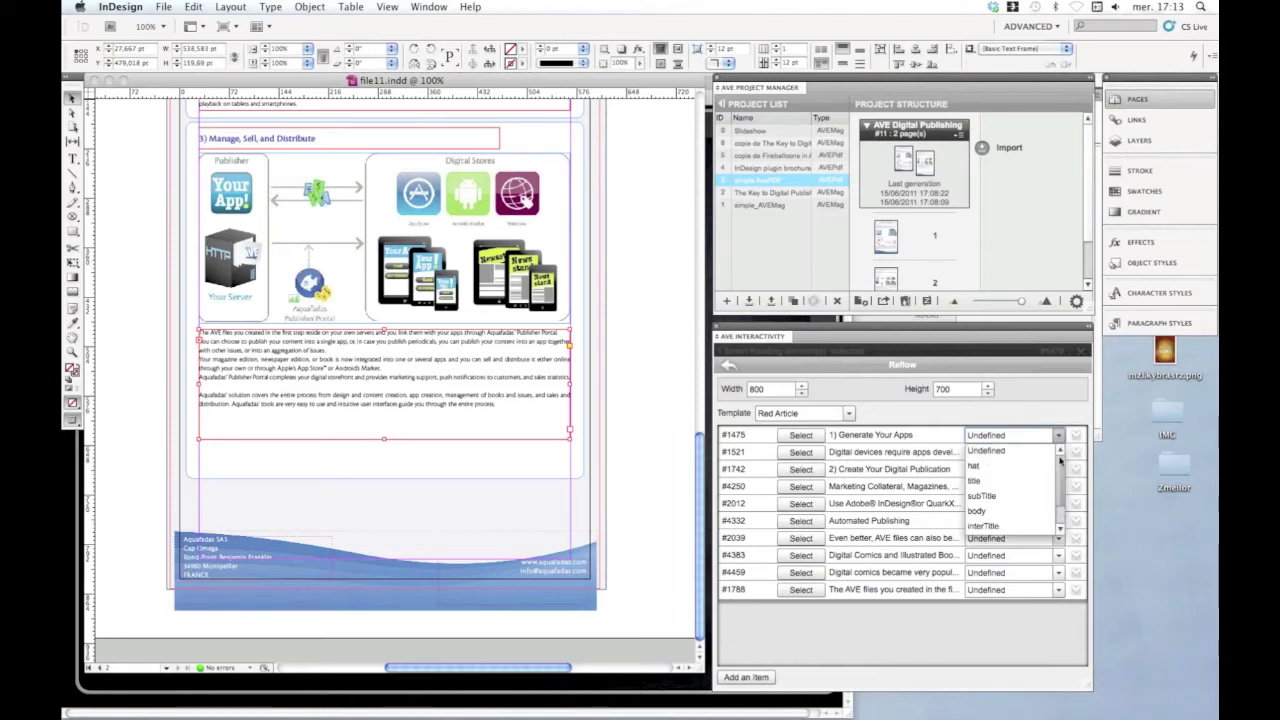
click(1002, 495)
Step: Style reflow item #1521 as body, #1742 as subTitle, and #4250 and #2012 as body
click(1058, 452)
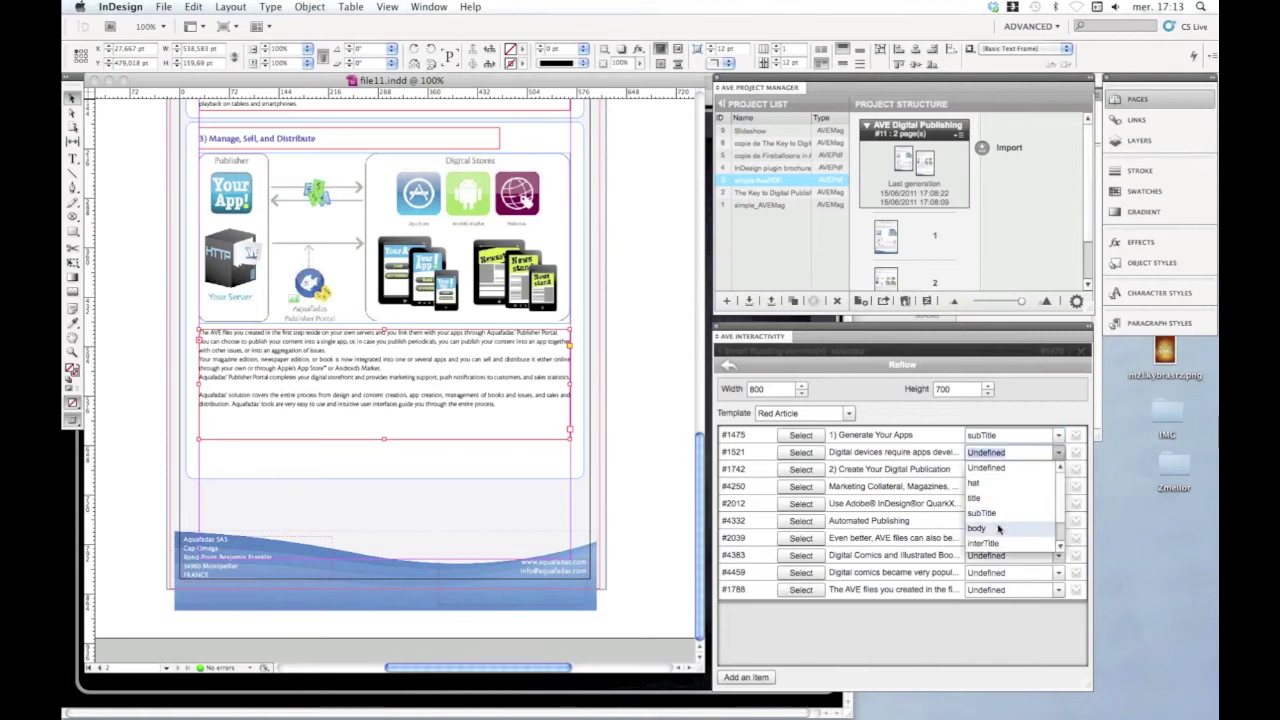
click(1000, 528)
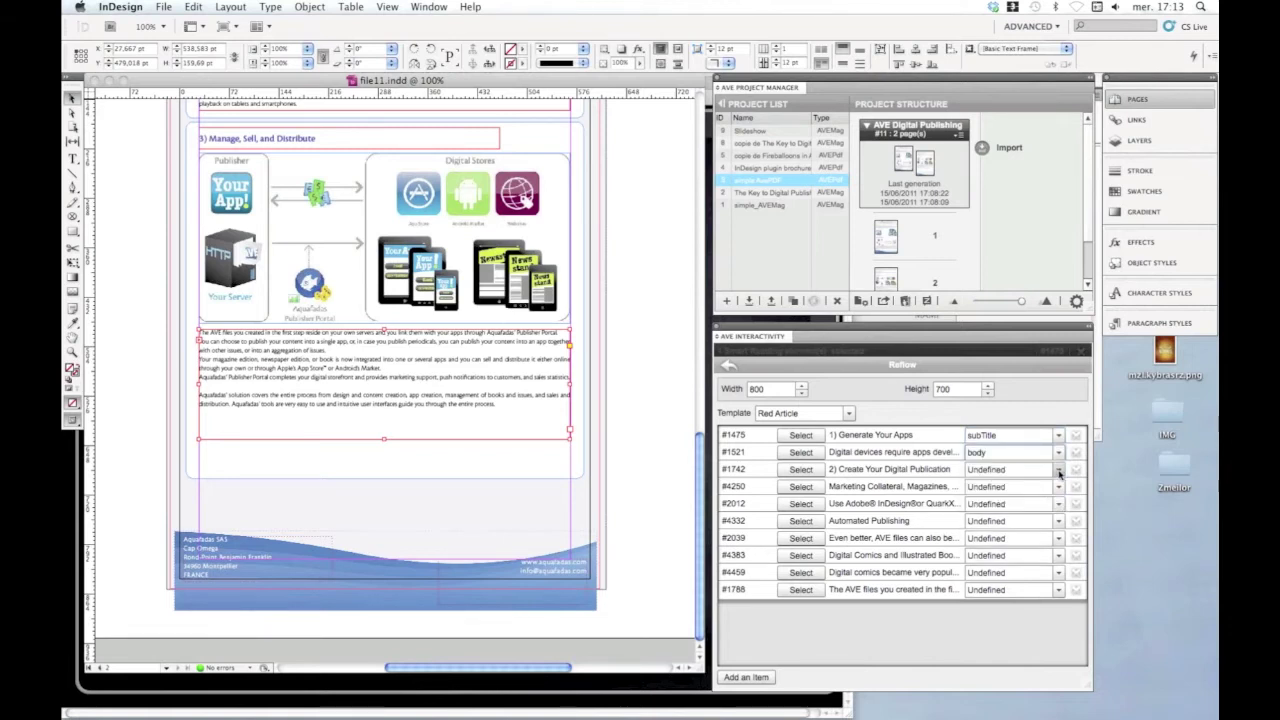
click(1058, 469)
click(1000, 529)
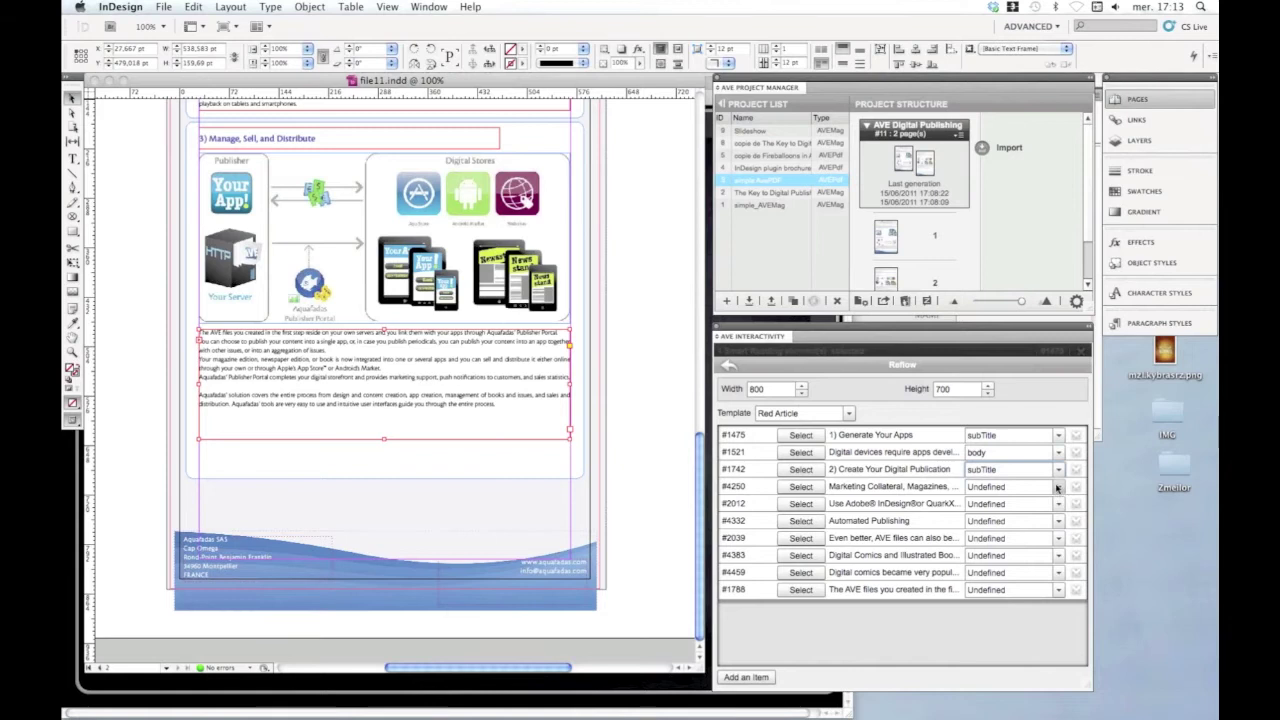
click(1058, 487)
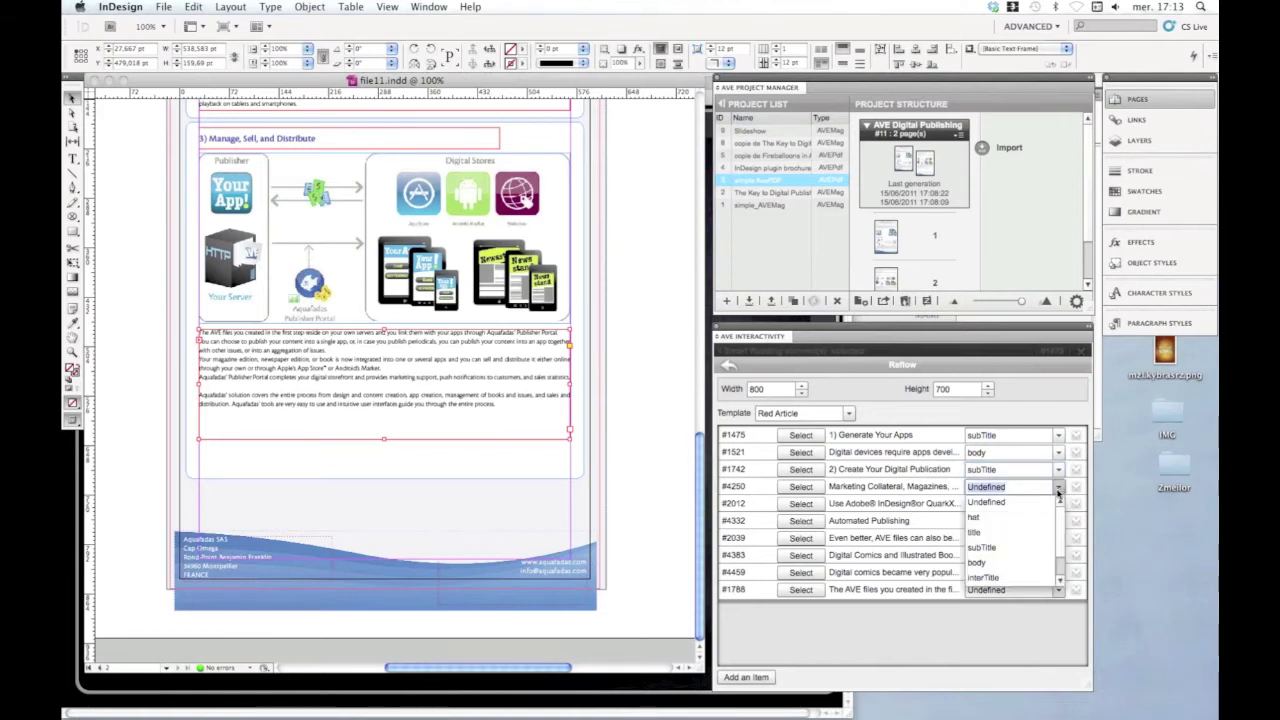
click(1021, 566)
click(1059, 505)
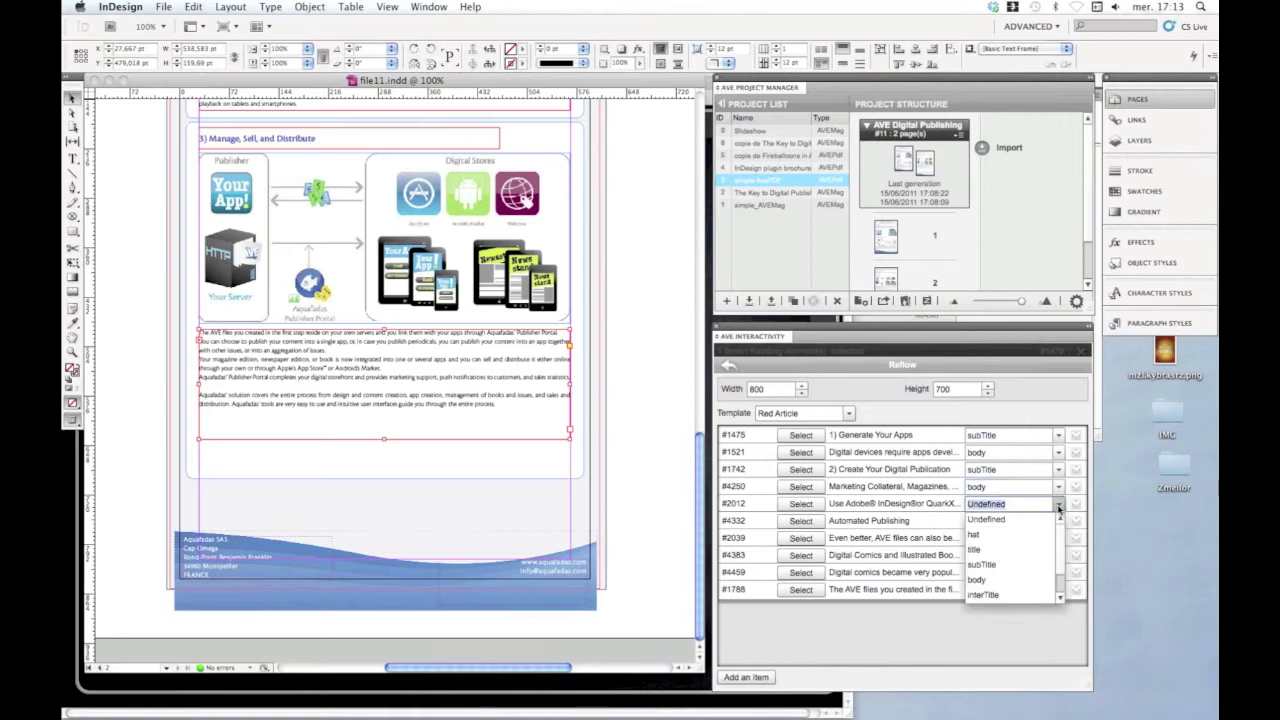
click(1005, 580)
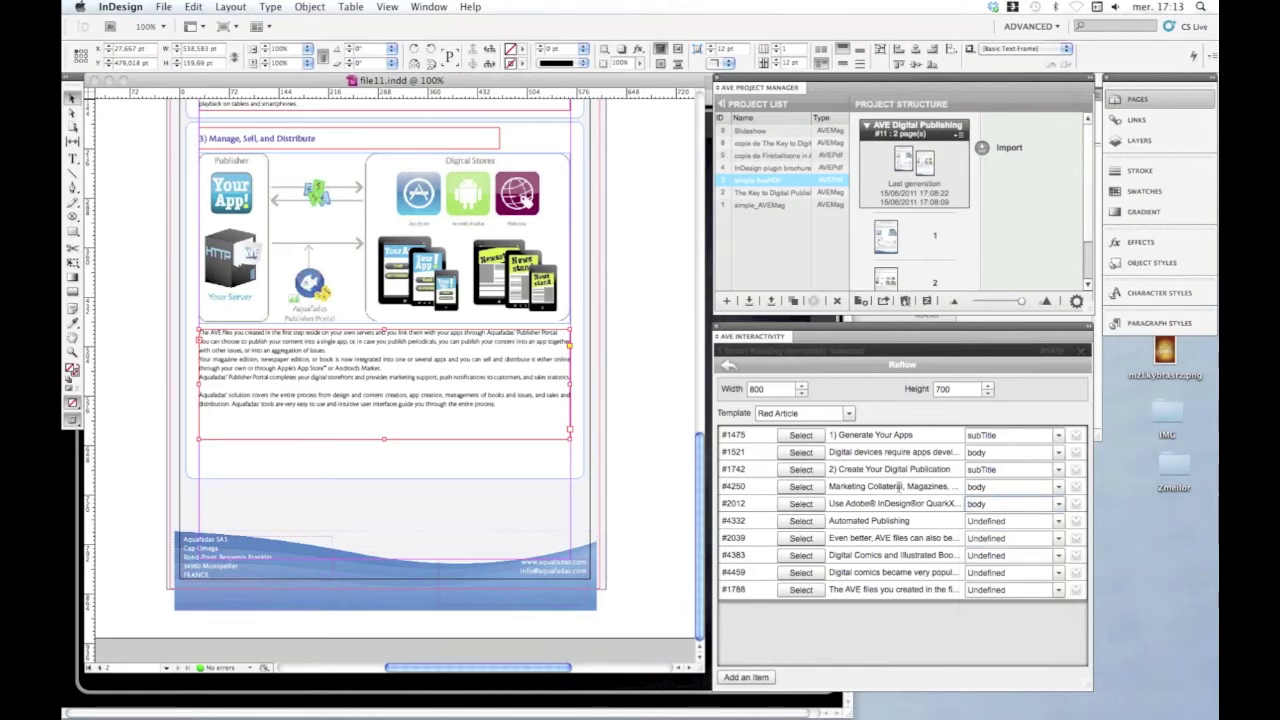
Step: Reopen the reflow article settings and style the Automated Publishing paragraph #4332 as body
scroll(130, 345, up, 10)
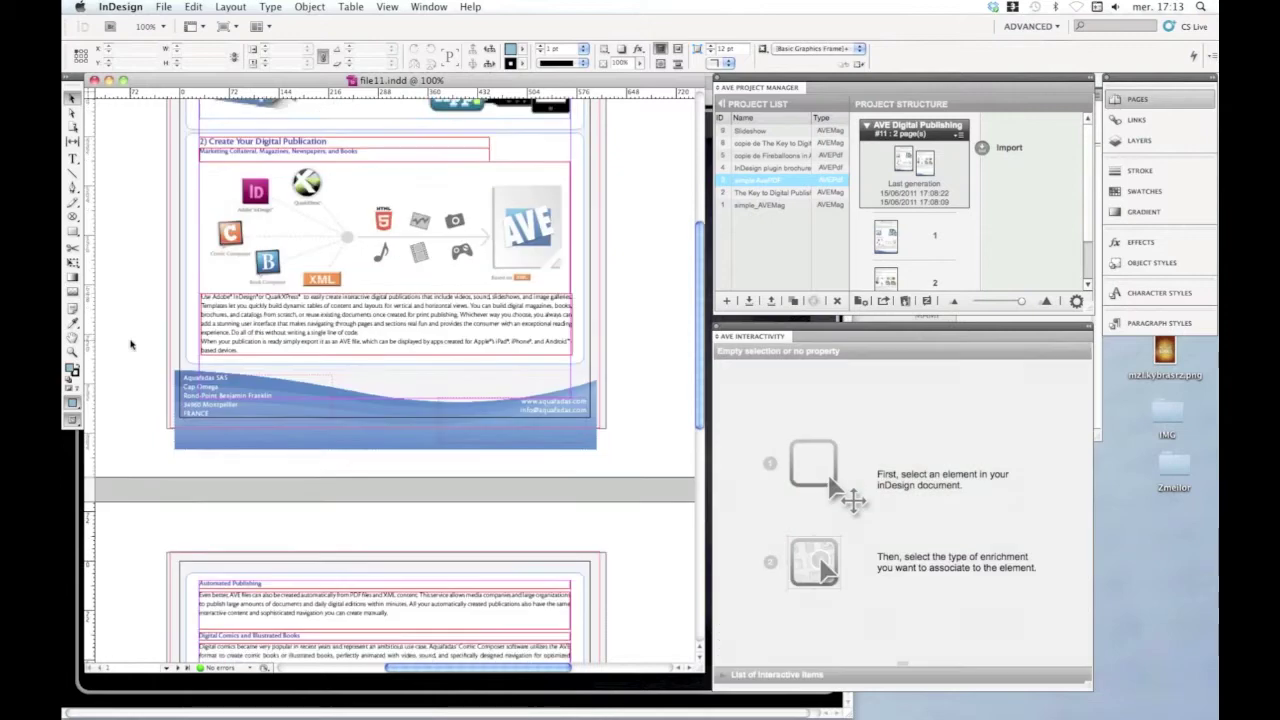
scroll(130, 345, down, 5)
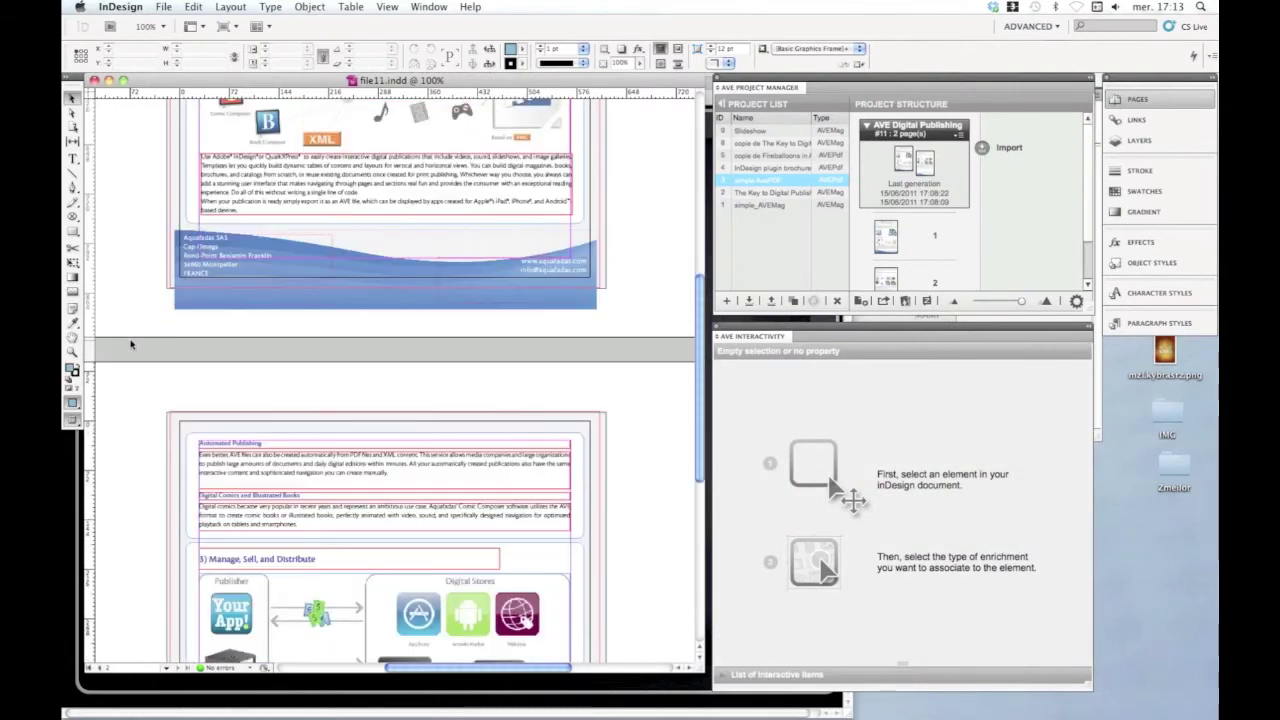
scroll(130, 345, down, 3)
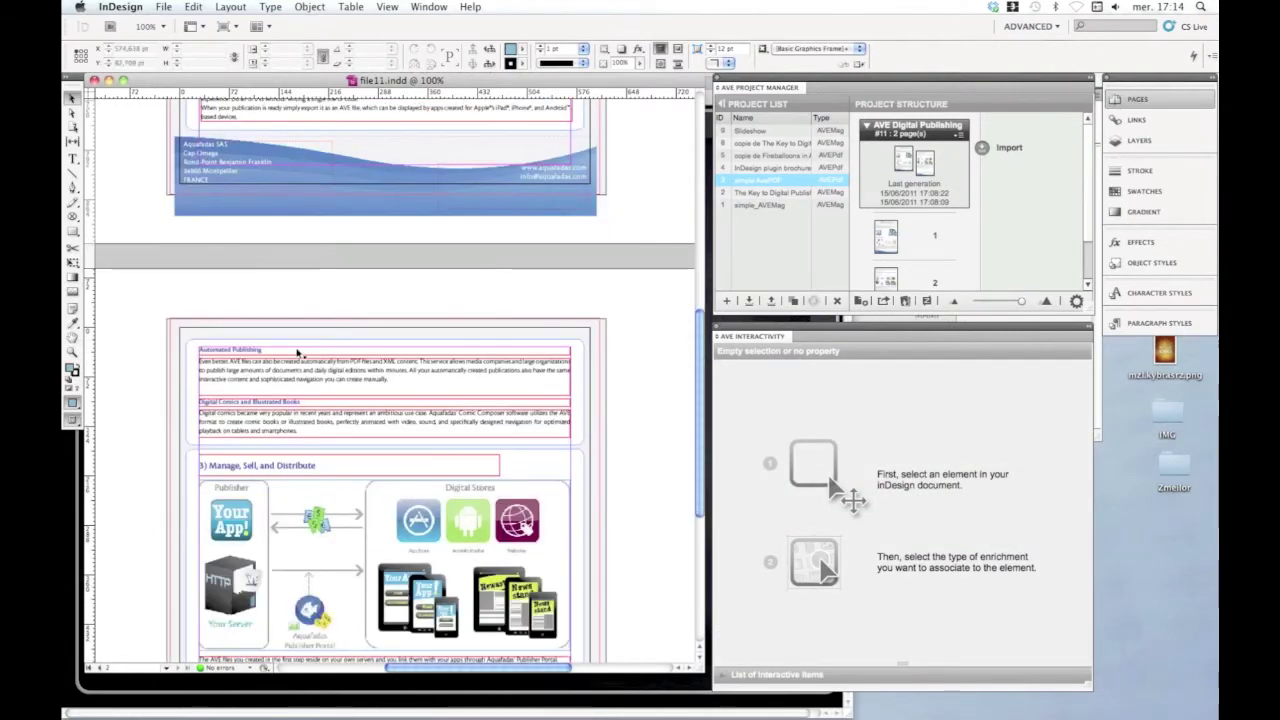
click(374, 380)
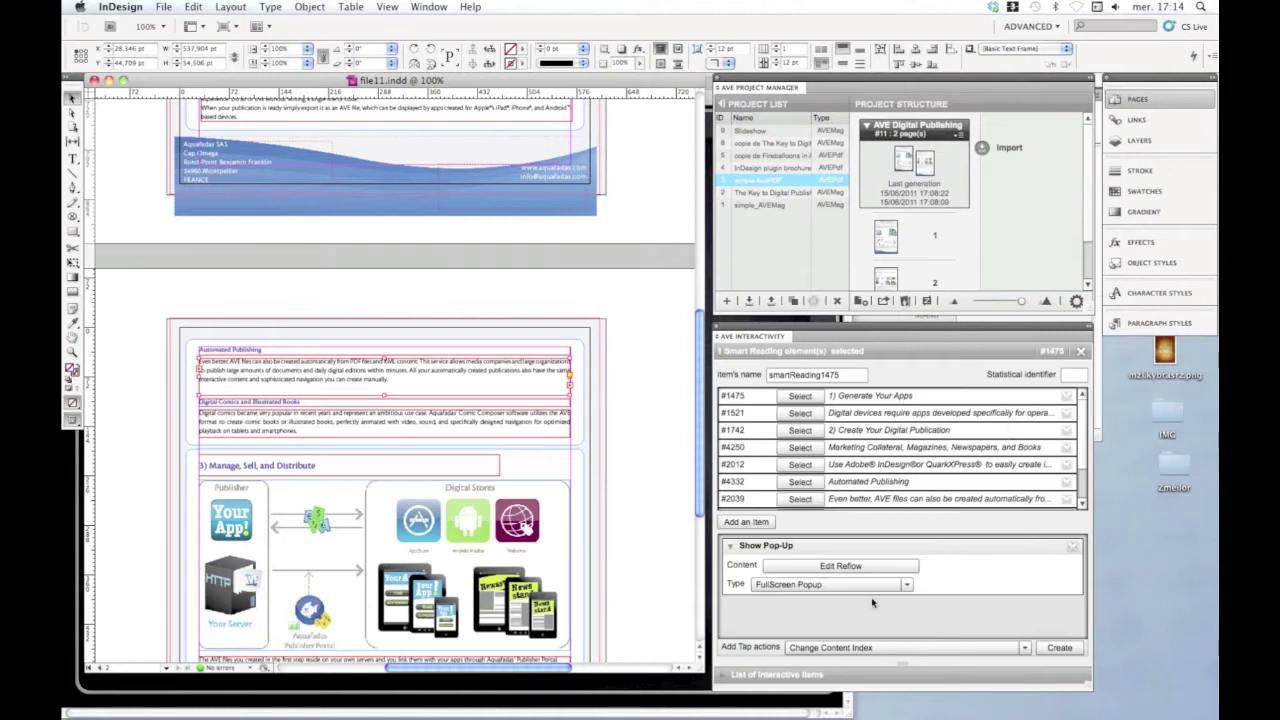
click(873, 568)
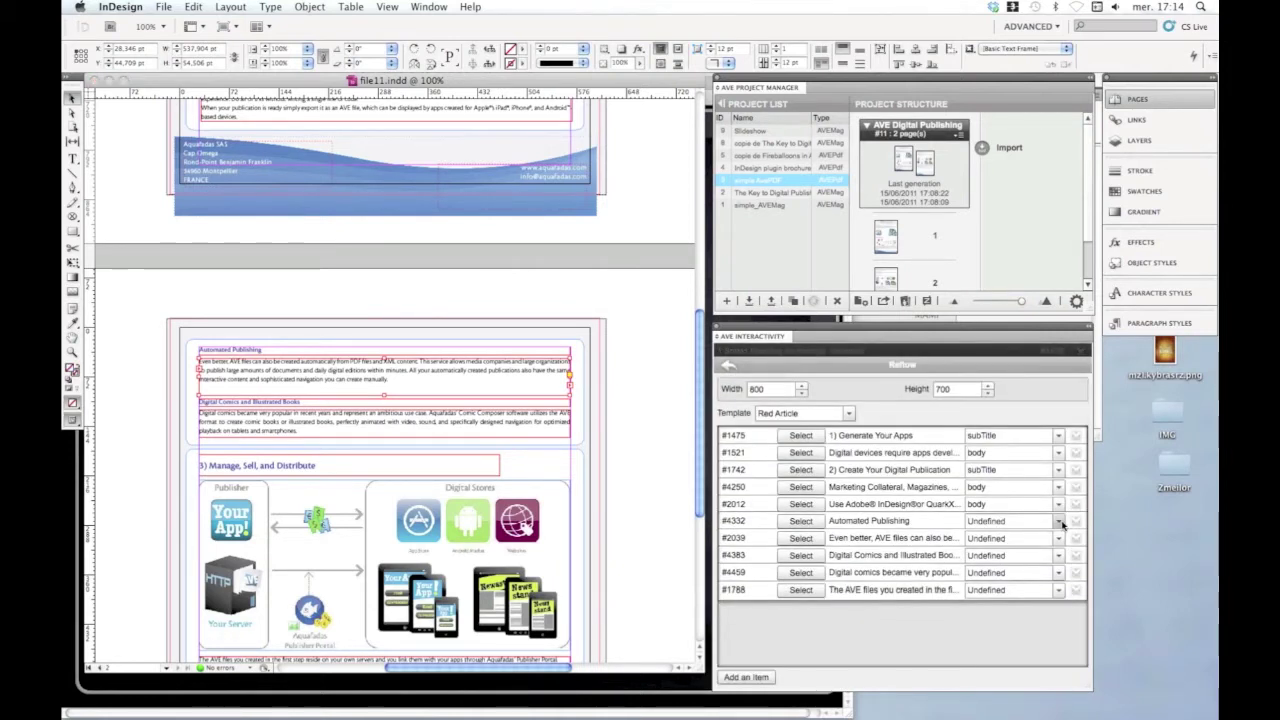
click(1062, 522)
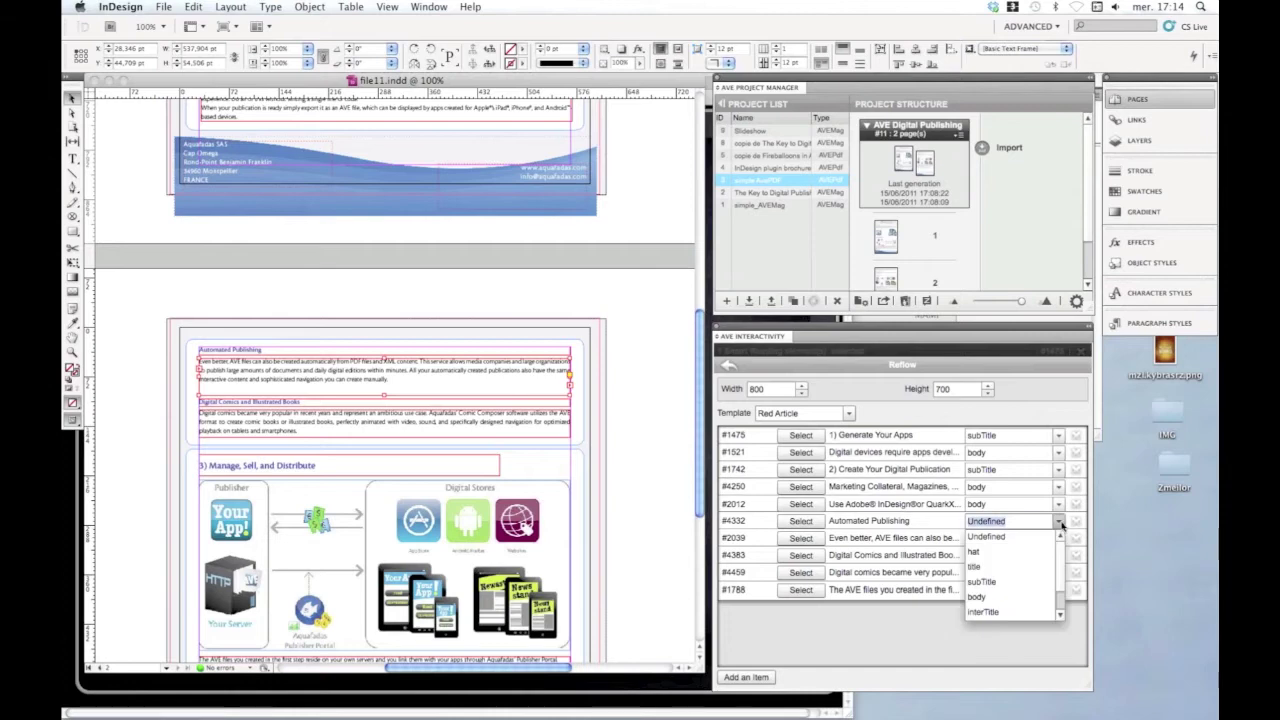
click(1010, 585)
Step: Style paragraphs #2039, #4383, #4459 and #1788 as body
click(1058, 542)
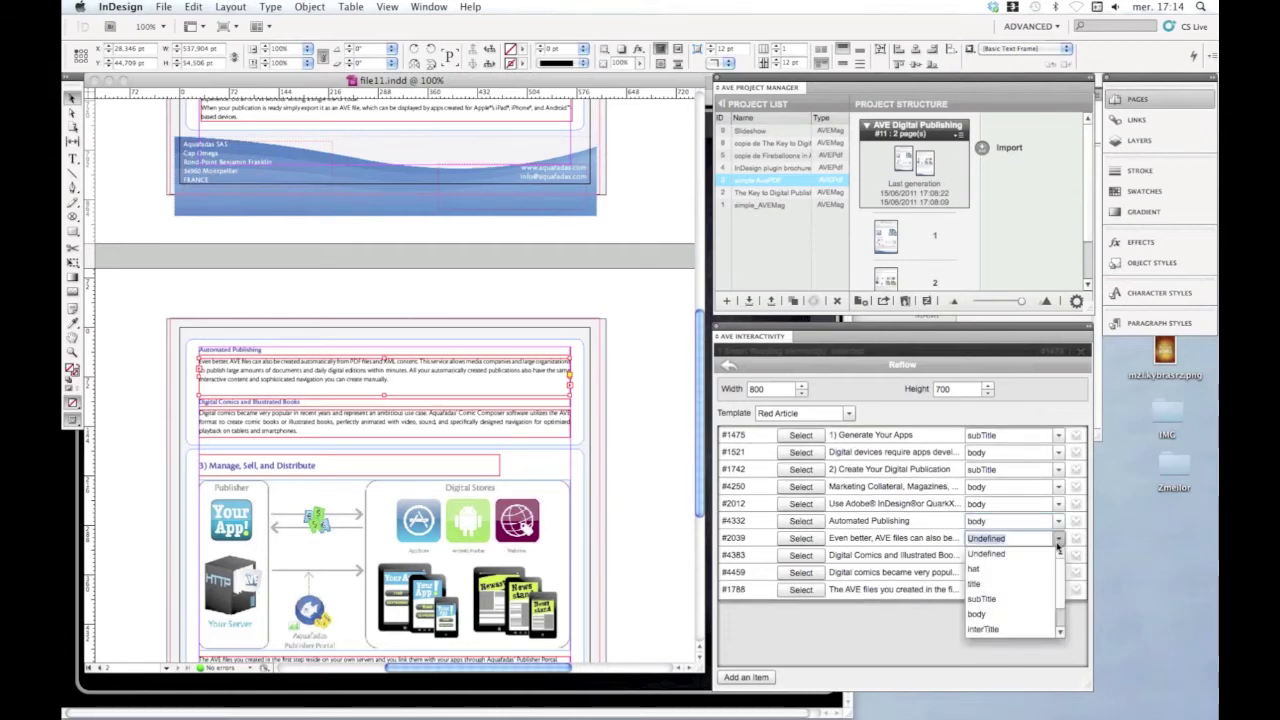
click(995, 614)
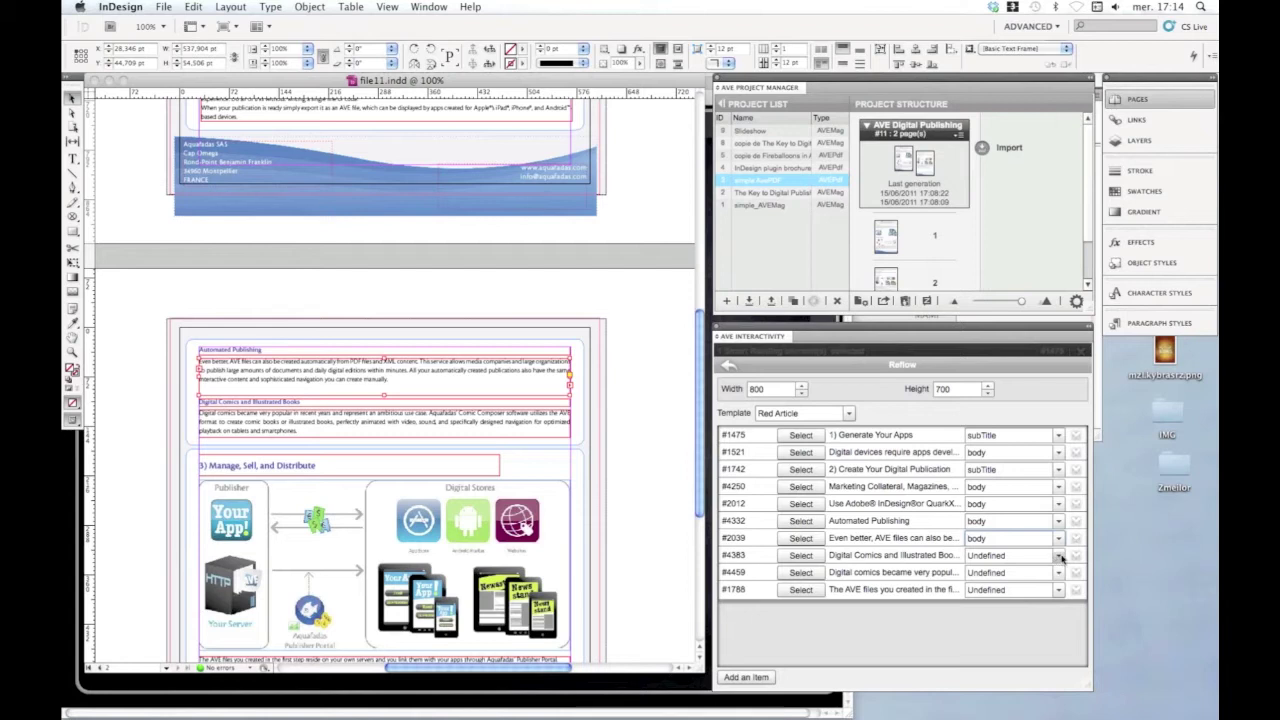
click(1061, 558)
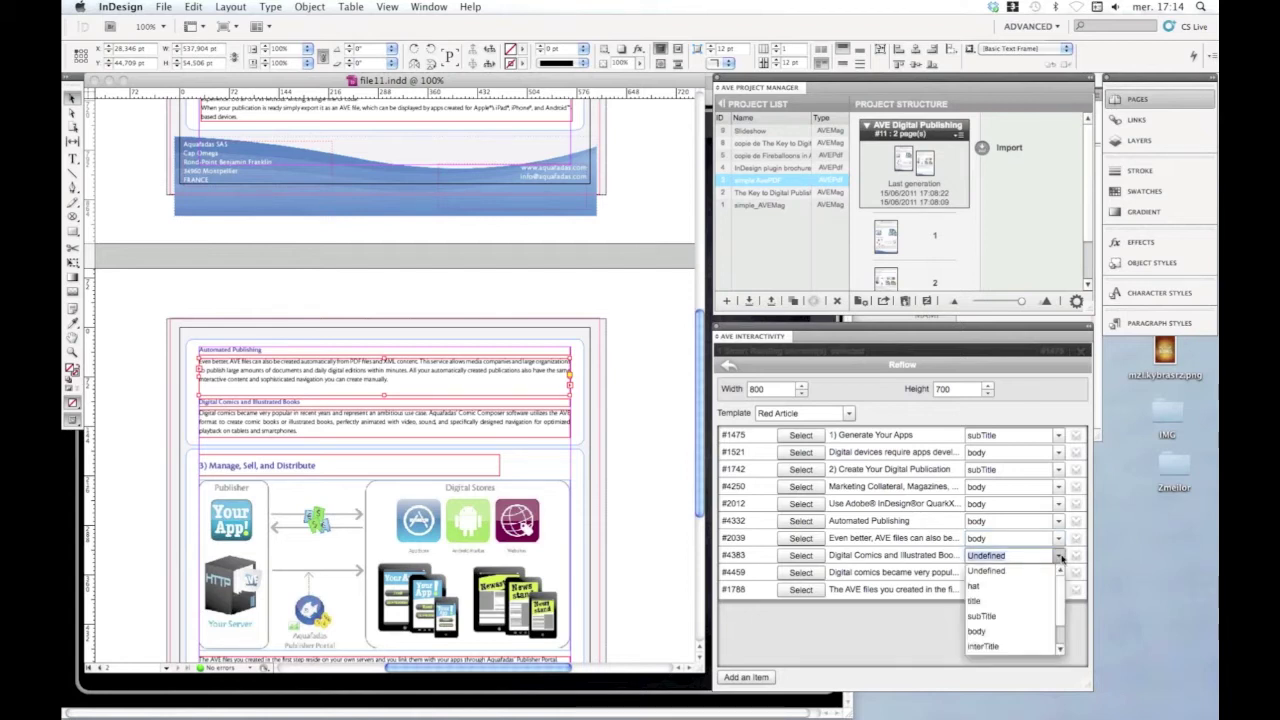
click(1061, 557)
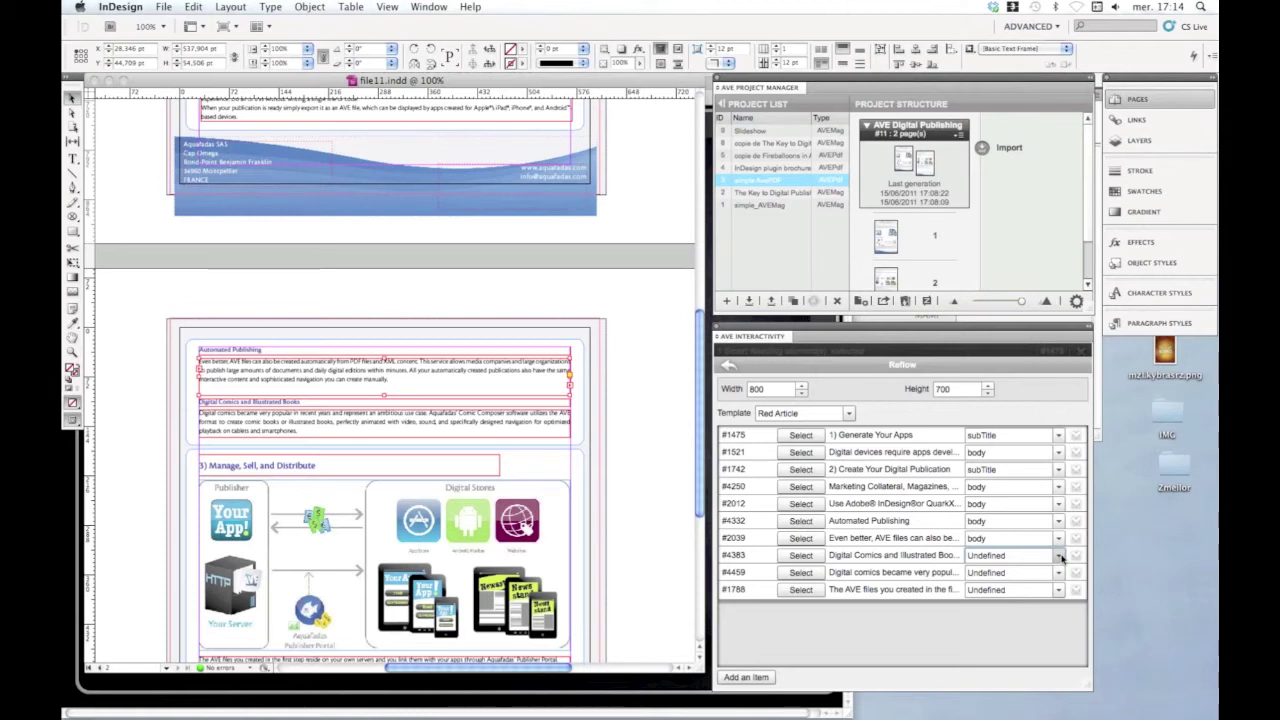
click(1061, 557)
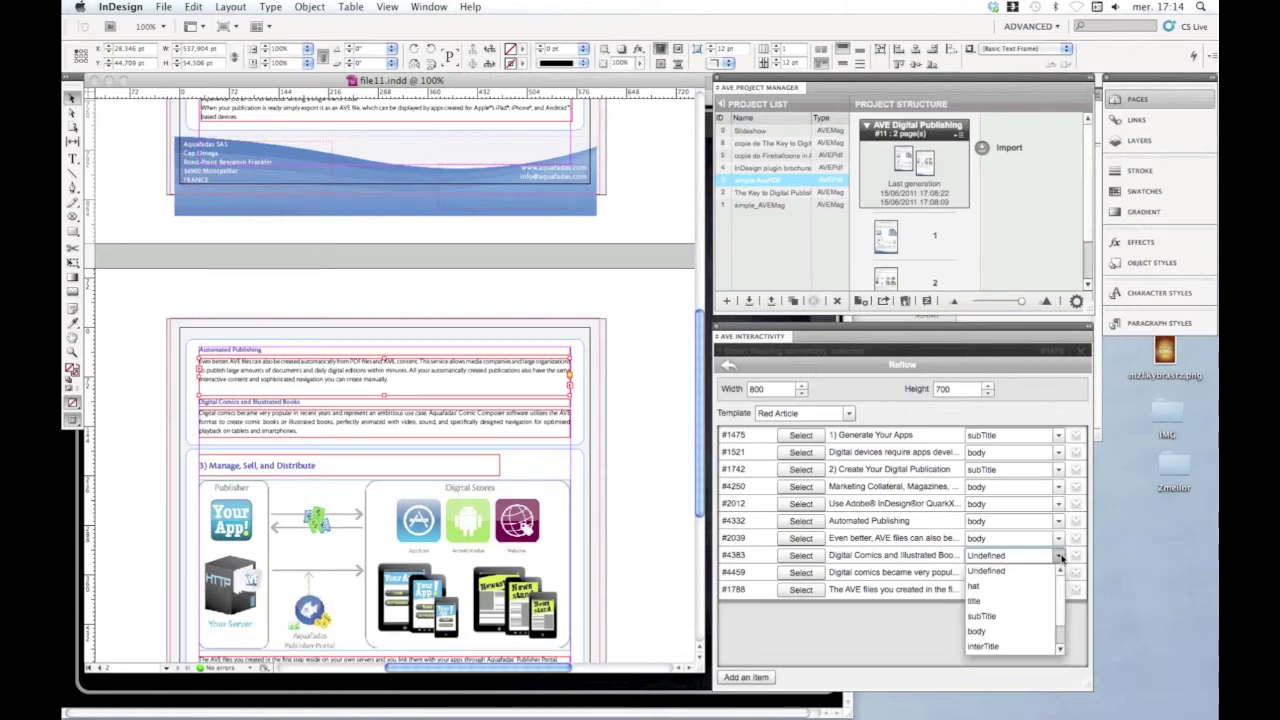
click(1003, 630)
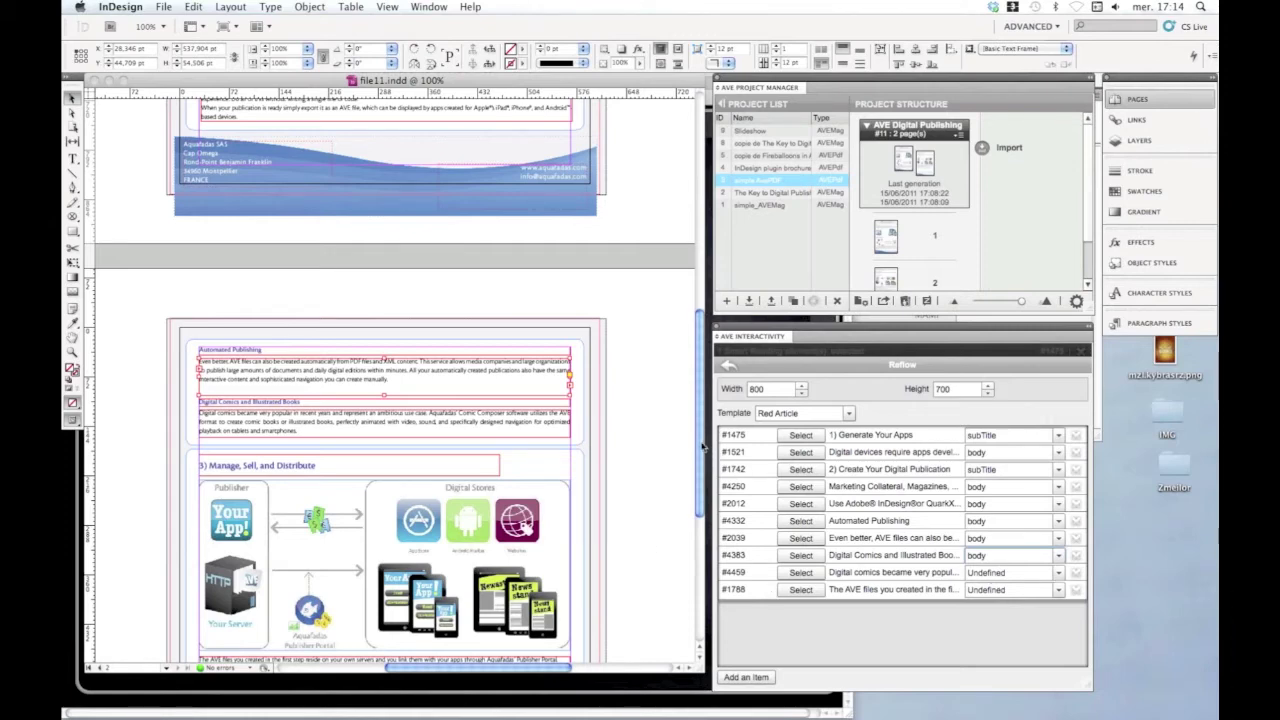
drag(705, 458, 709, 508)
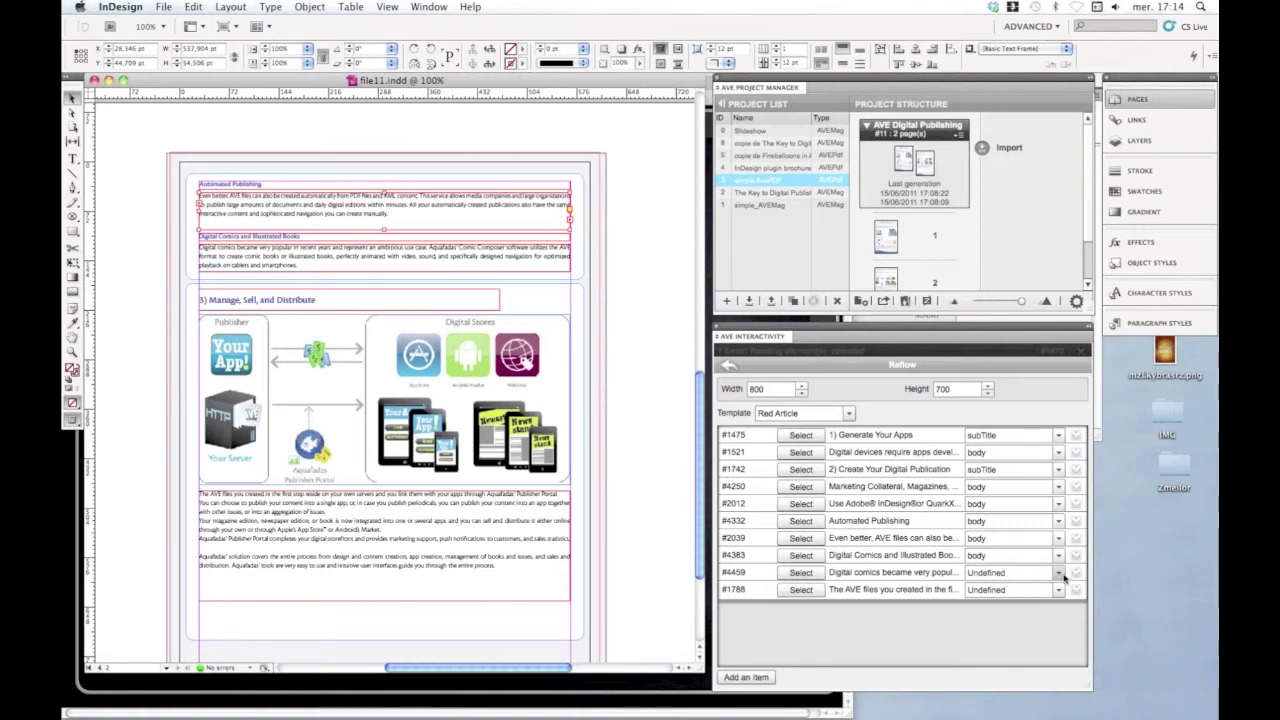
click(1058, 572)
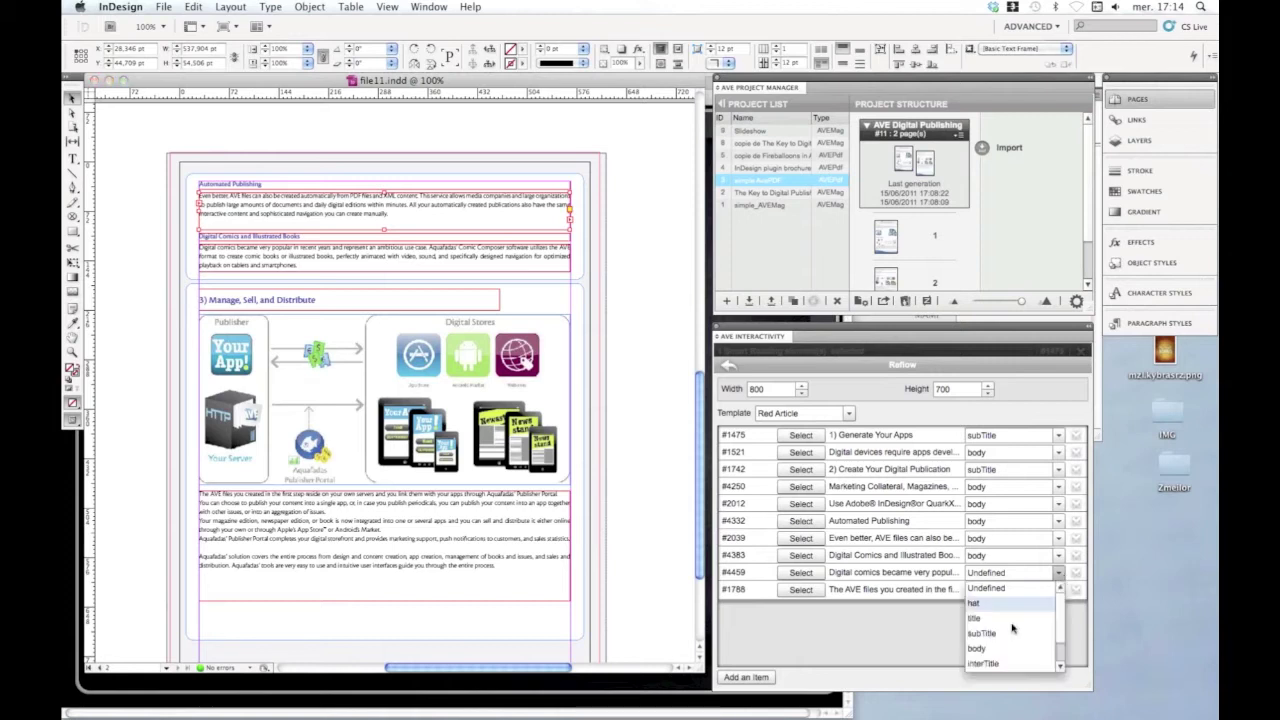
click(1060, 652)
click(1060, 590)
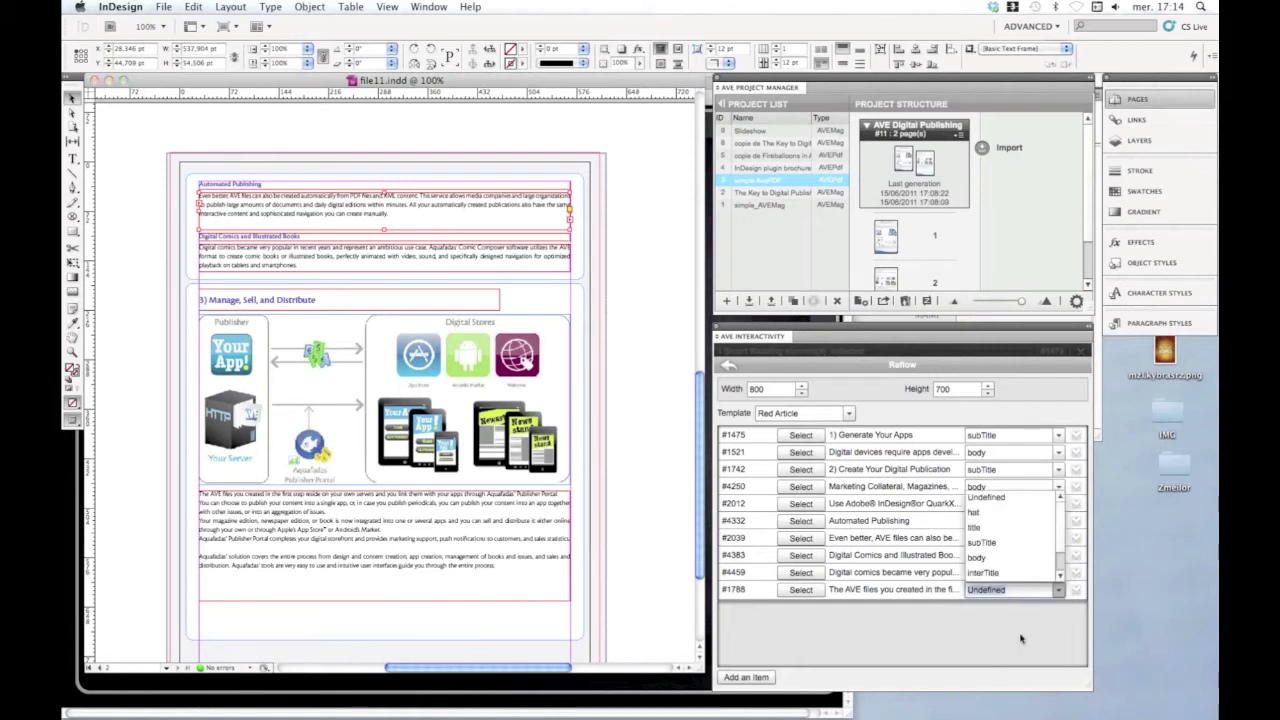
click(997, 561)
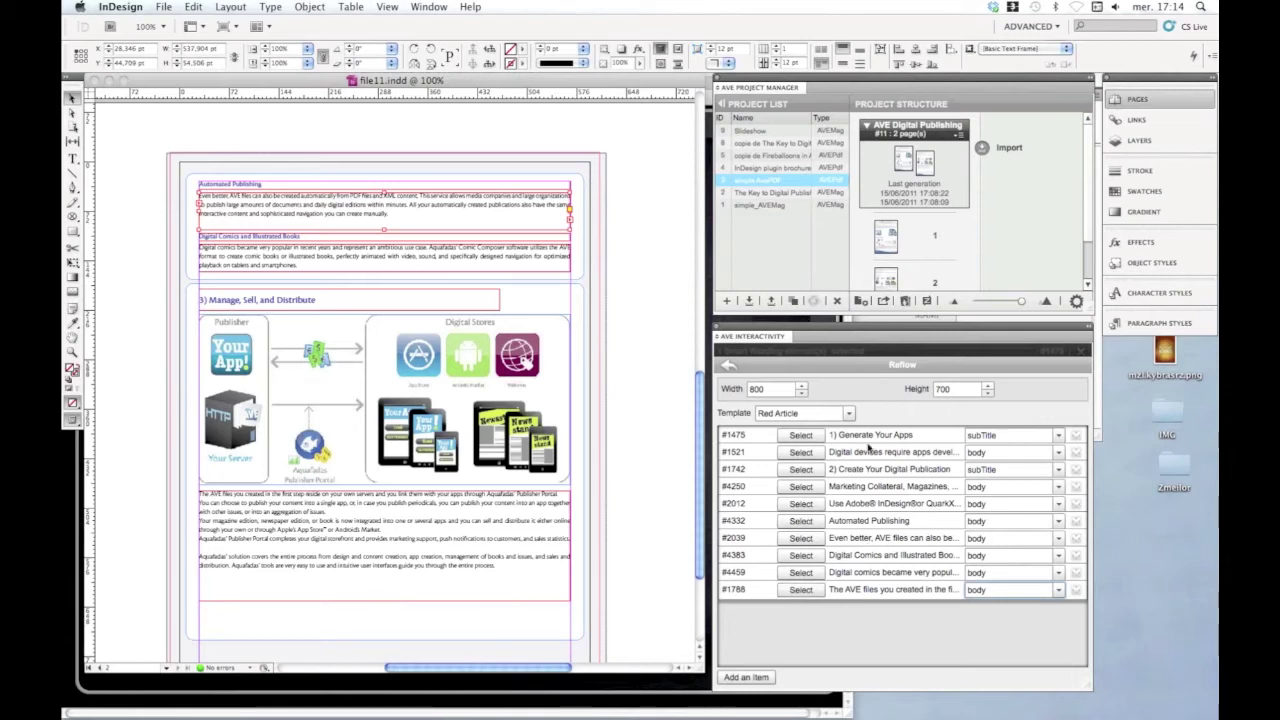
Step: Publish the AVE project, generating the missing articles first
click(883, 302)
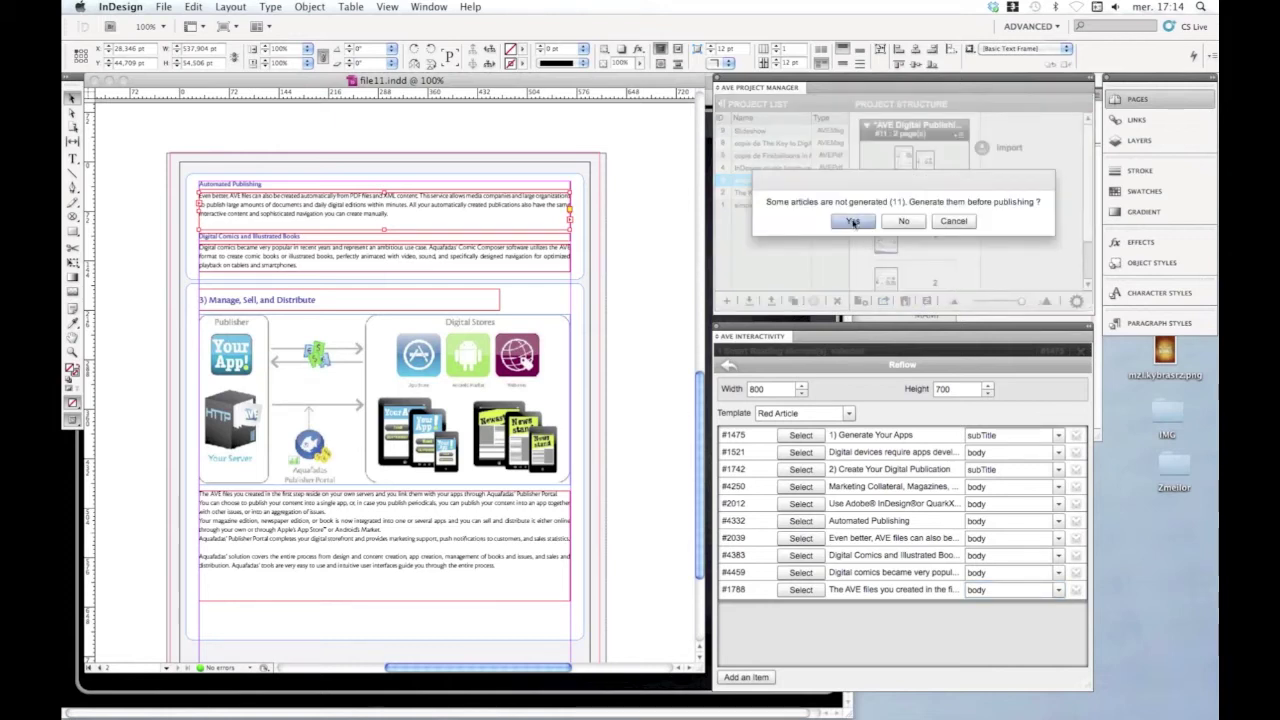
click(853, 222)
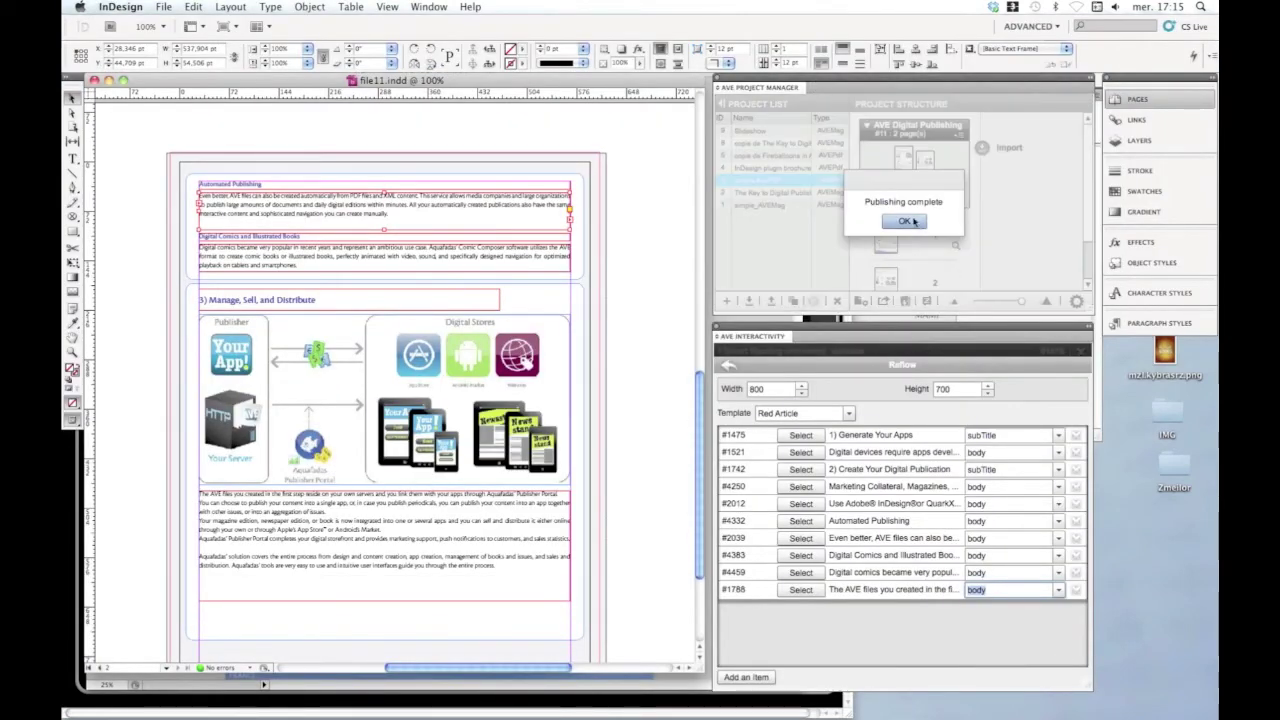
click(905, 224)
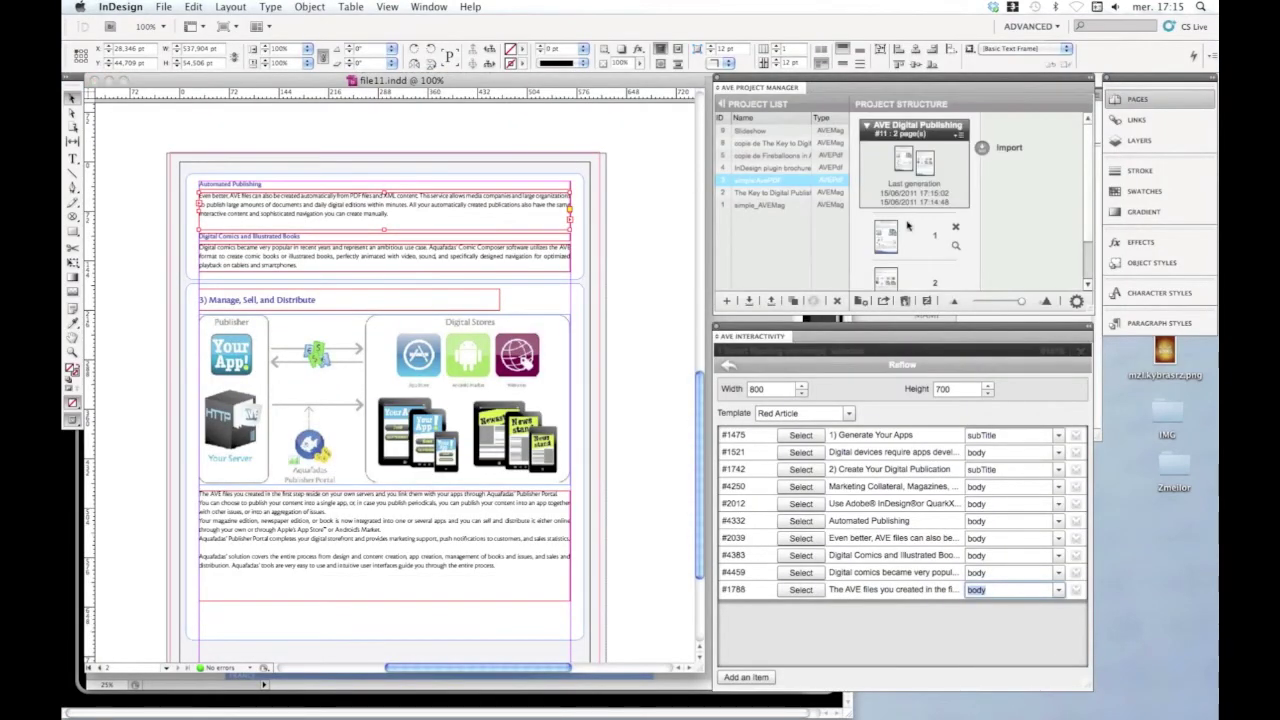
Step: Send the published project to the myKiosk app on the iPad
click(906, 301)
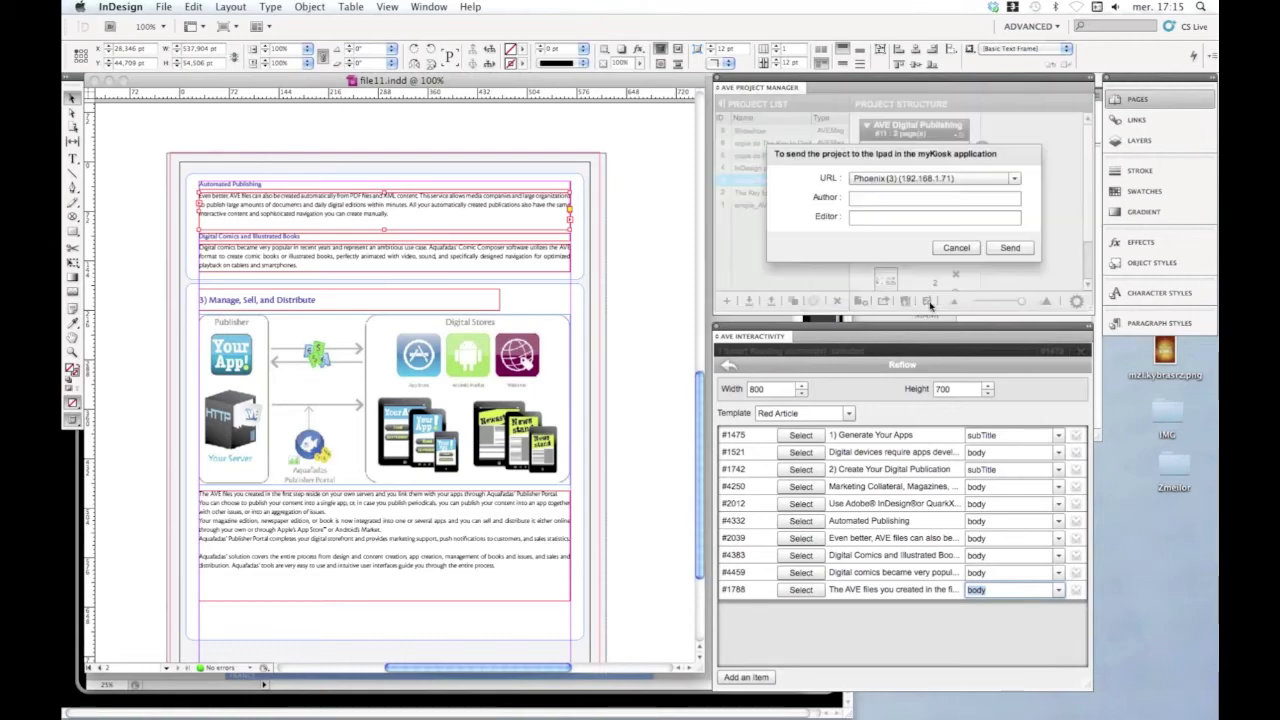
click(1008, 249)
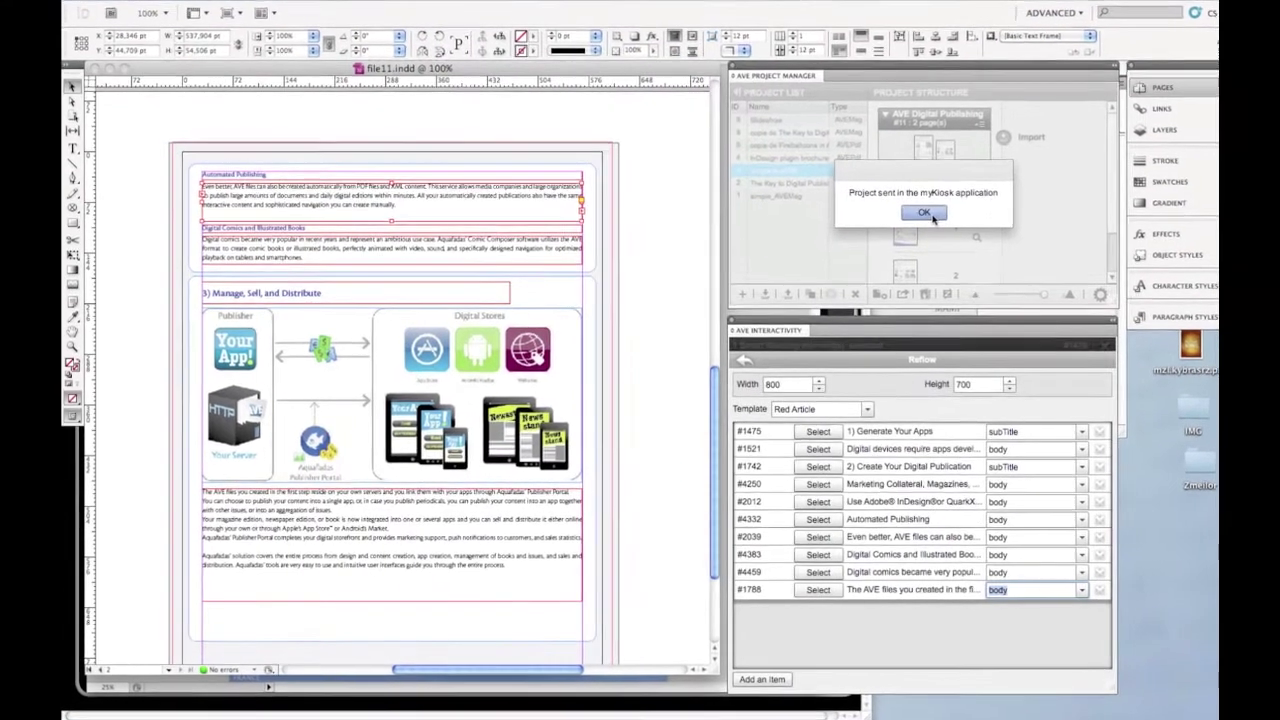
click(910, 228)
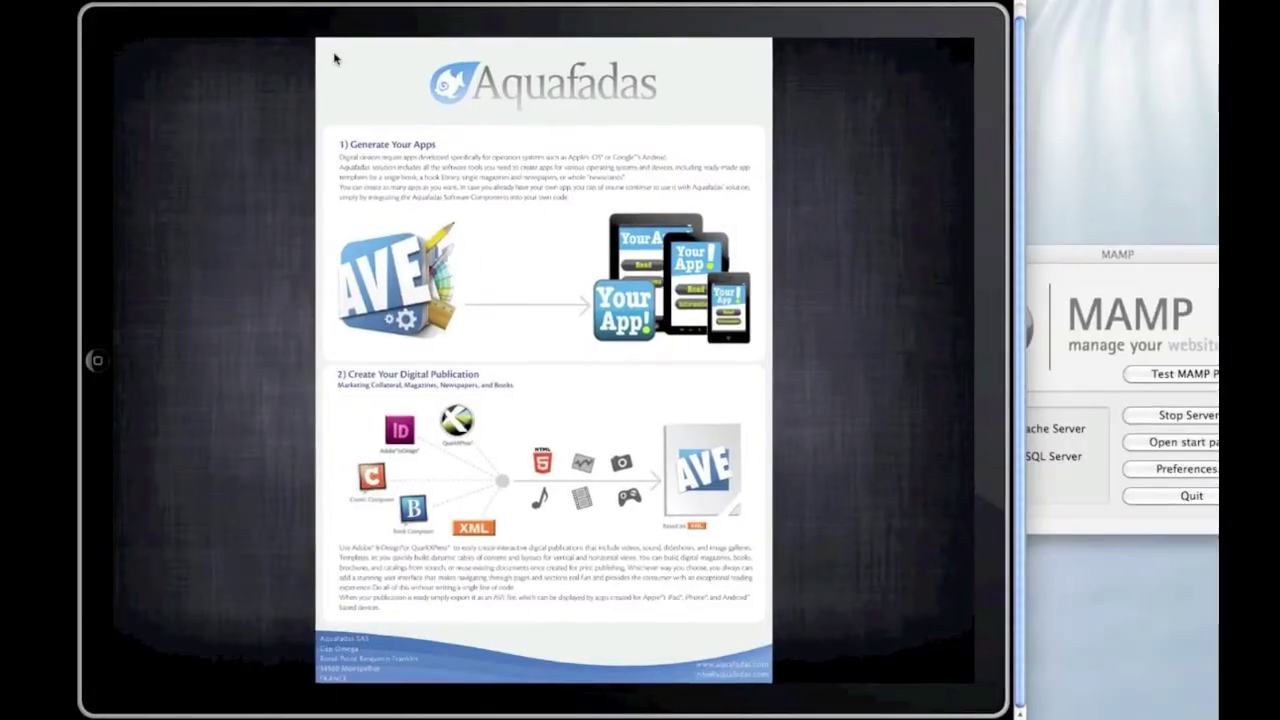
Step: Close the old publication and open the updated brochure from the kiosk's first thumbnail
click(335, 59)
click(143, 57)
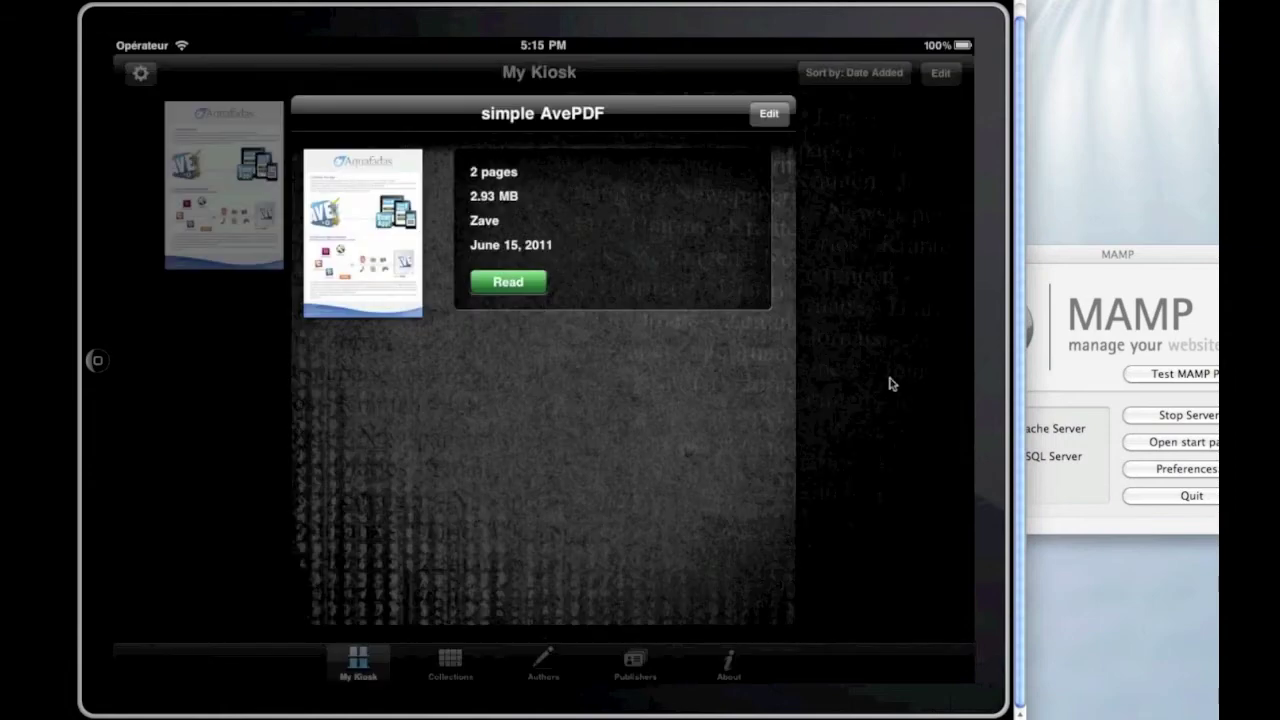
click(890, 383)
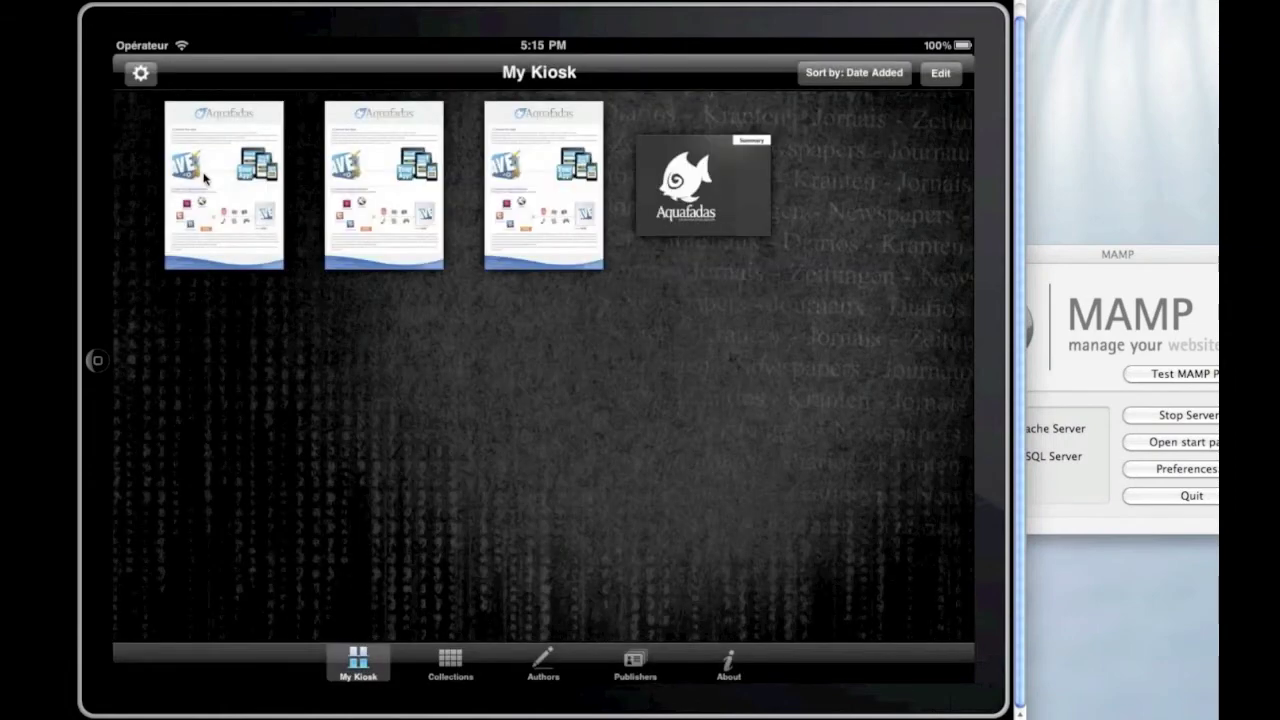
click(205, 177)
click(490, 283)
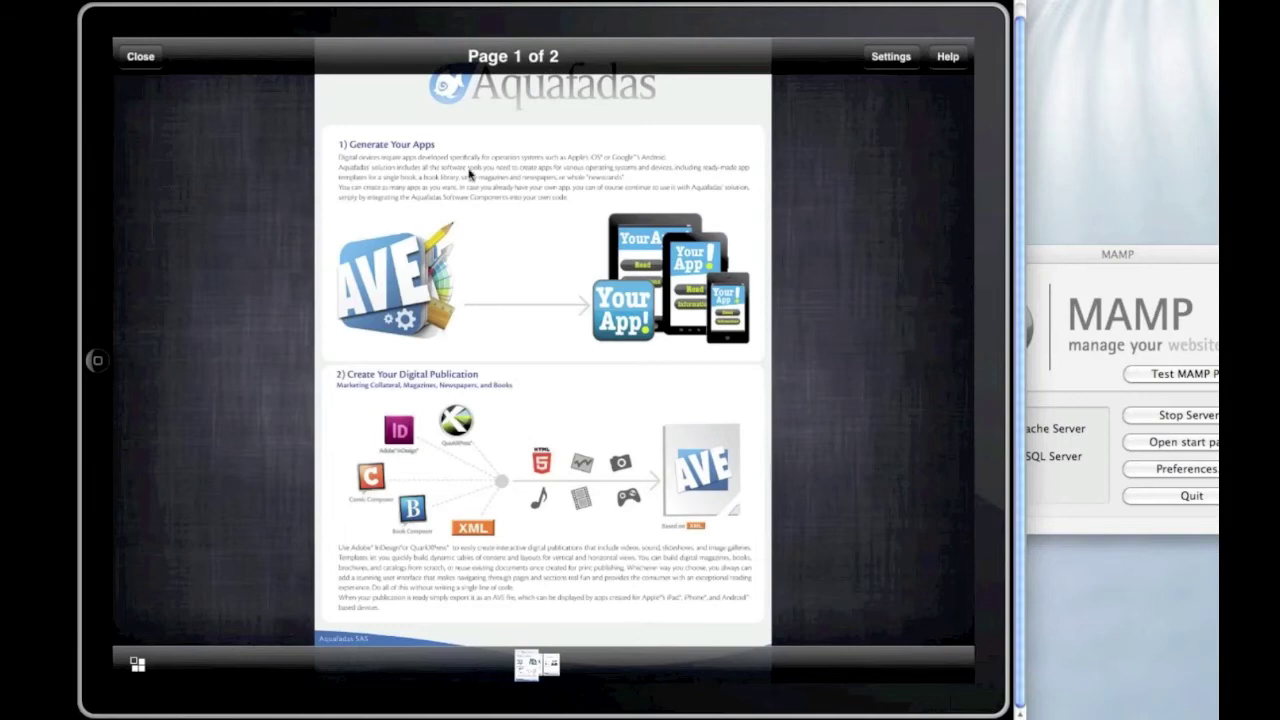
Step: Zoom in and out on the page, then open the article's reflow pop-up
double_click(469, 174)
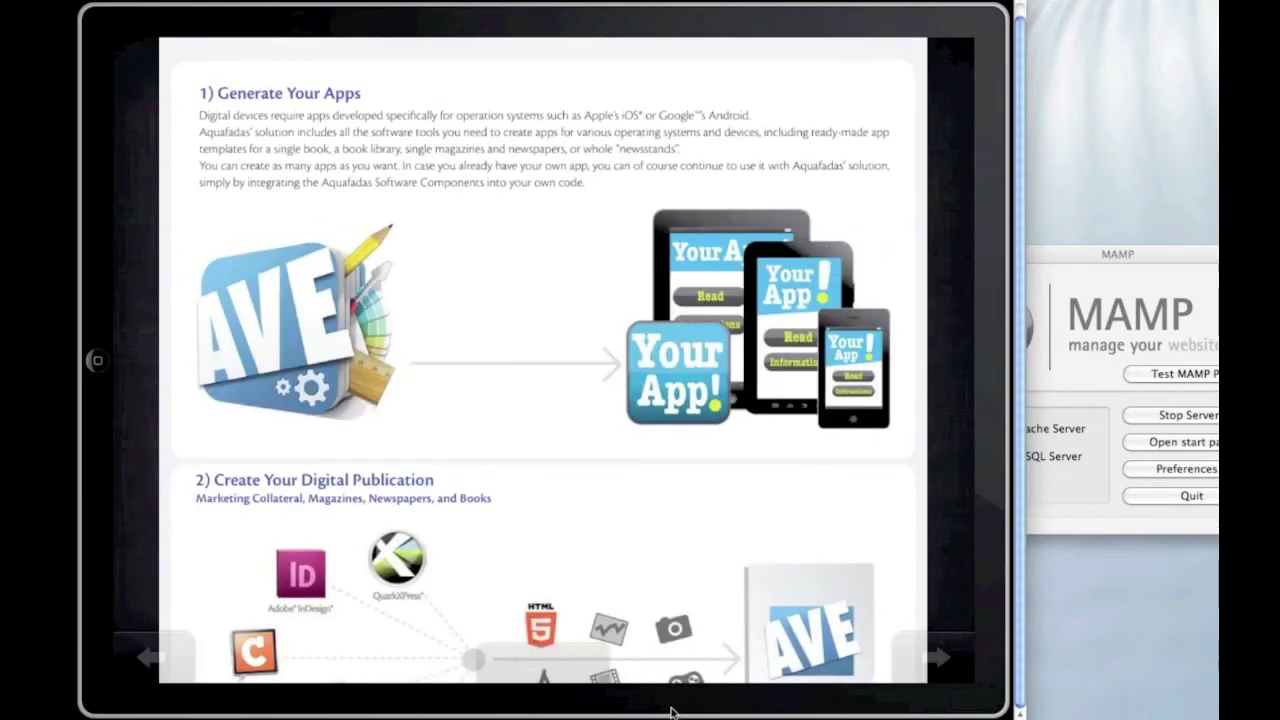
double_click(672, 712)
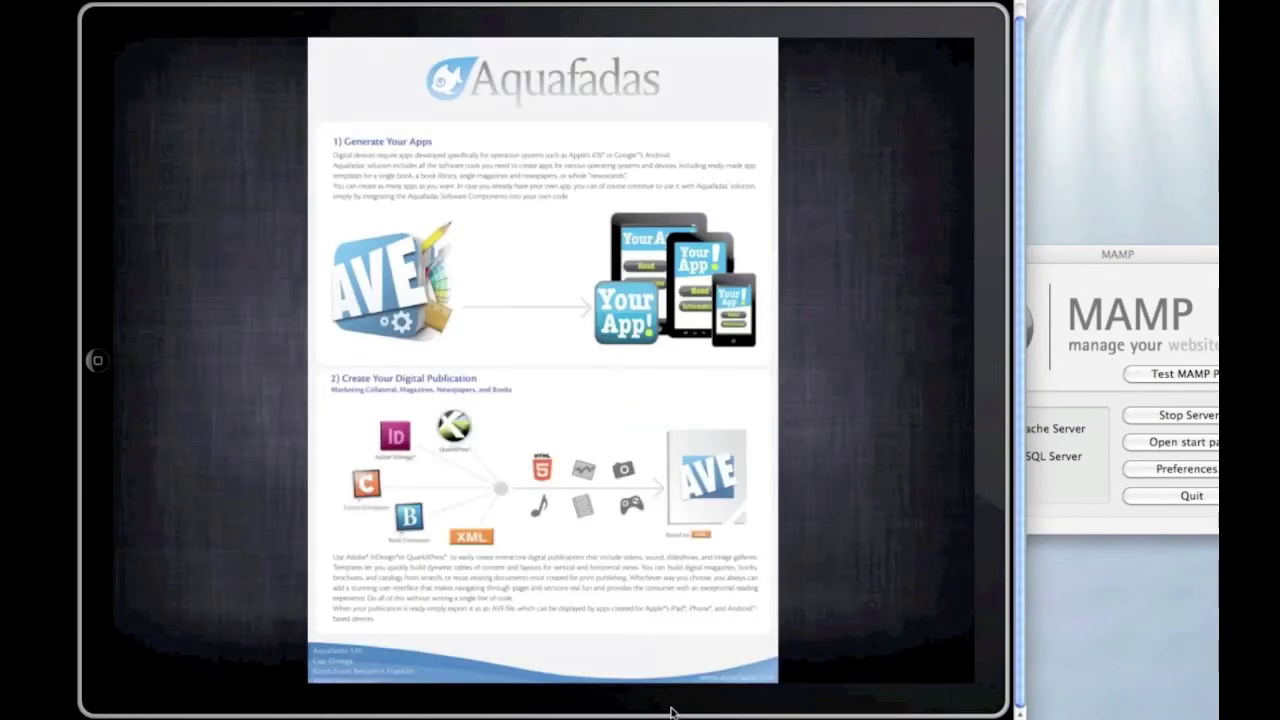
double_click(422, 172)
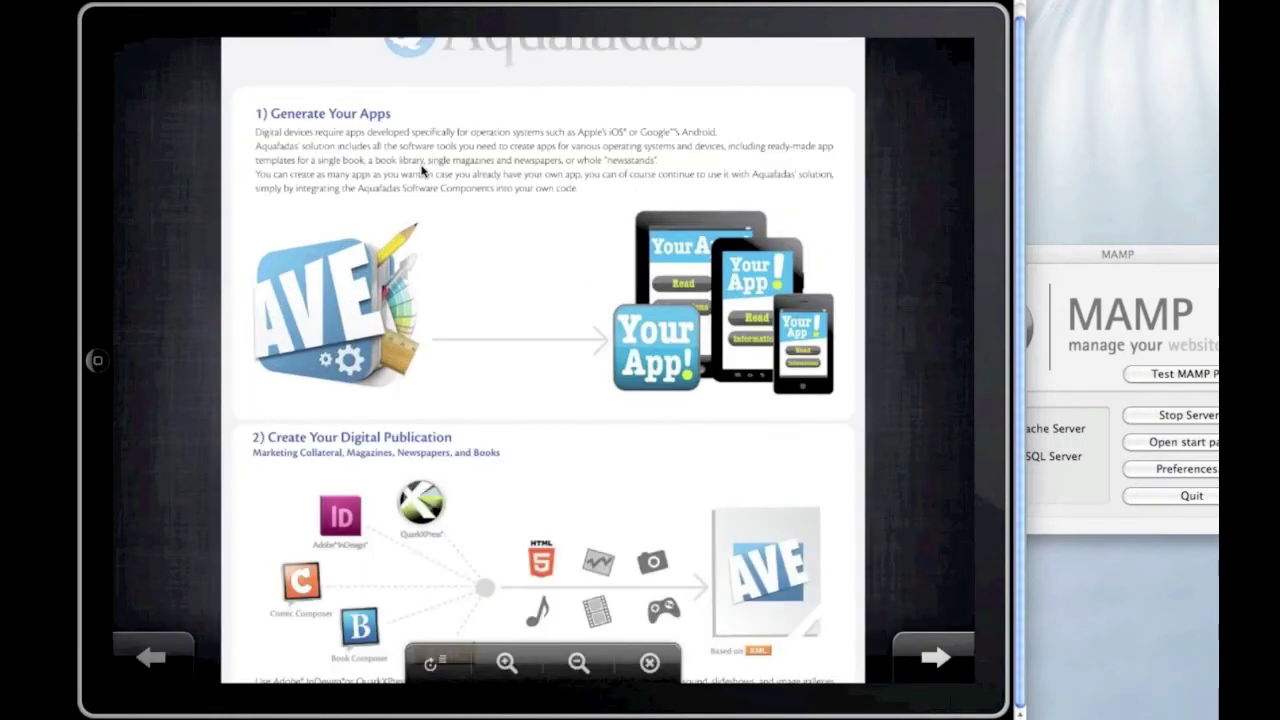
click(652, 666)
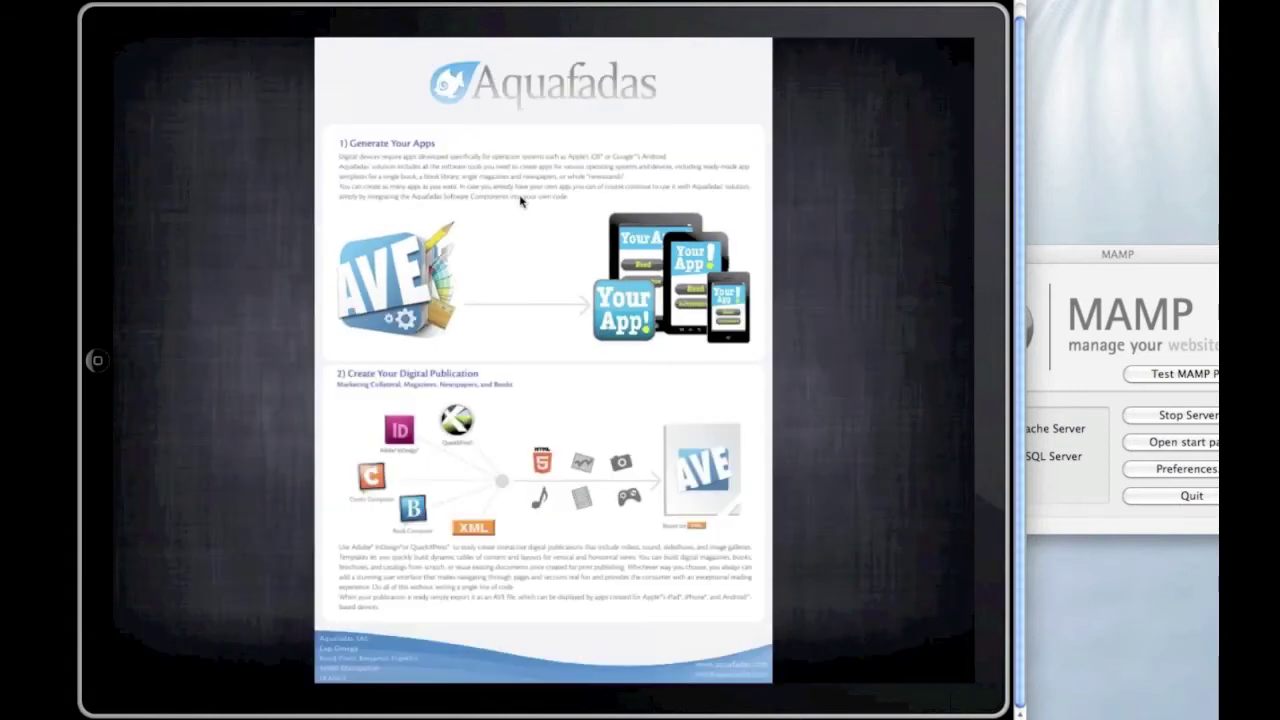
click(512, 188)
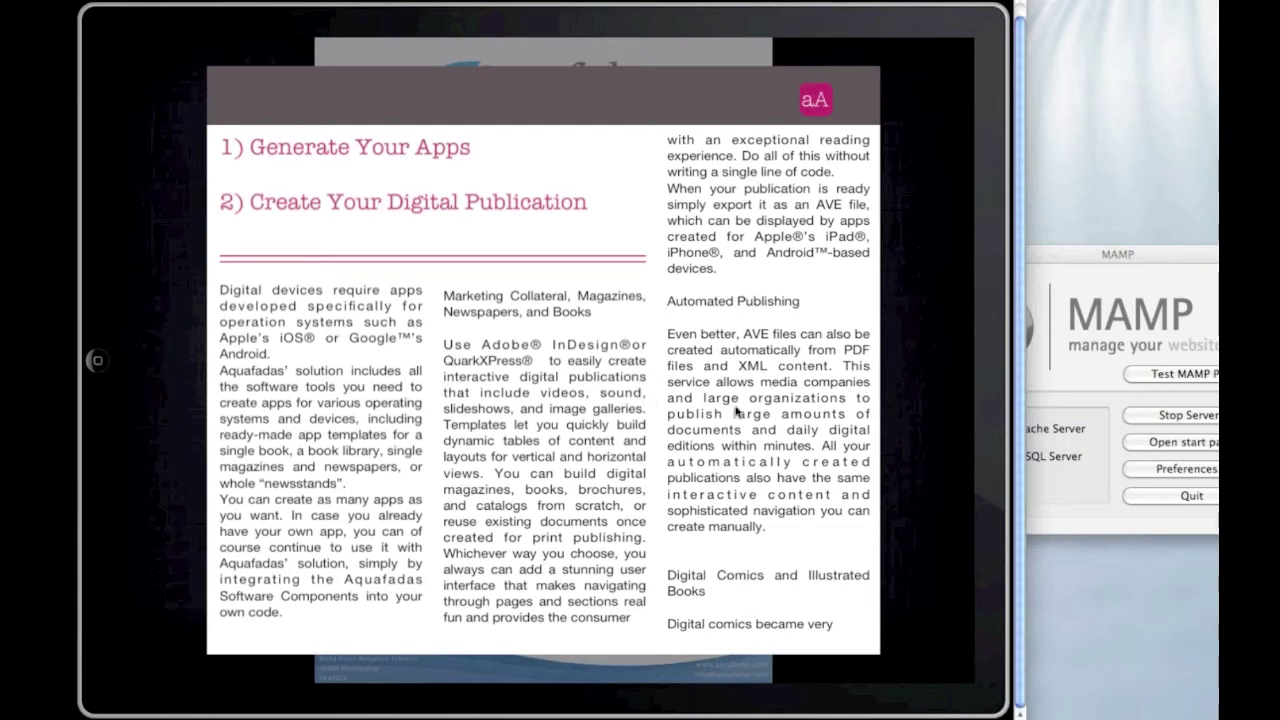
Step: Browse the article's columns and set its text to the large A size
drag(715, 413, 372, 286)
drag(795, 425, 812, 110)
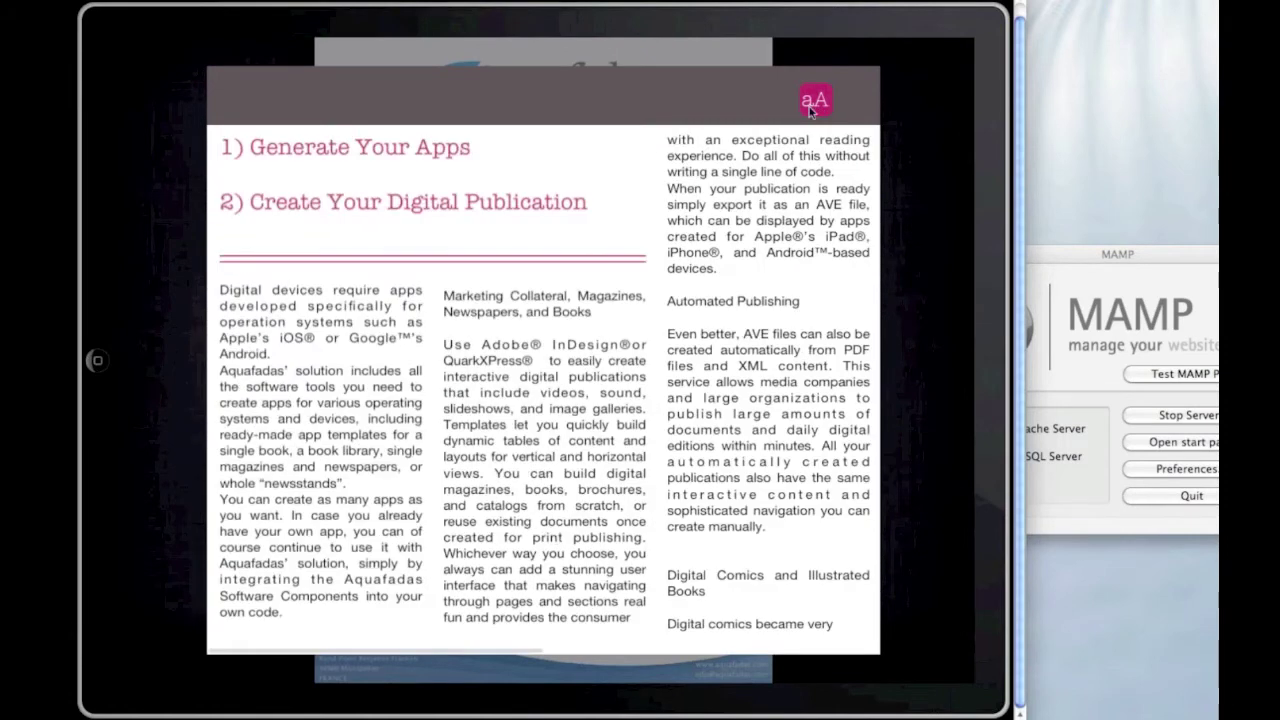
click(812, 105)
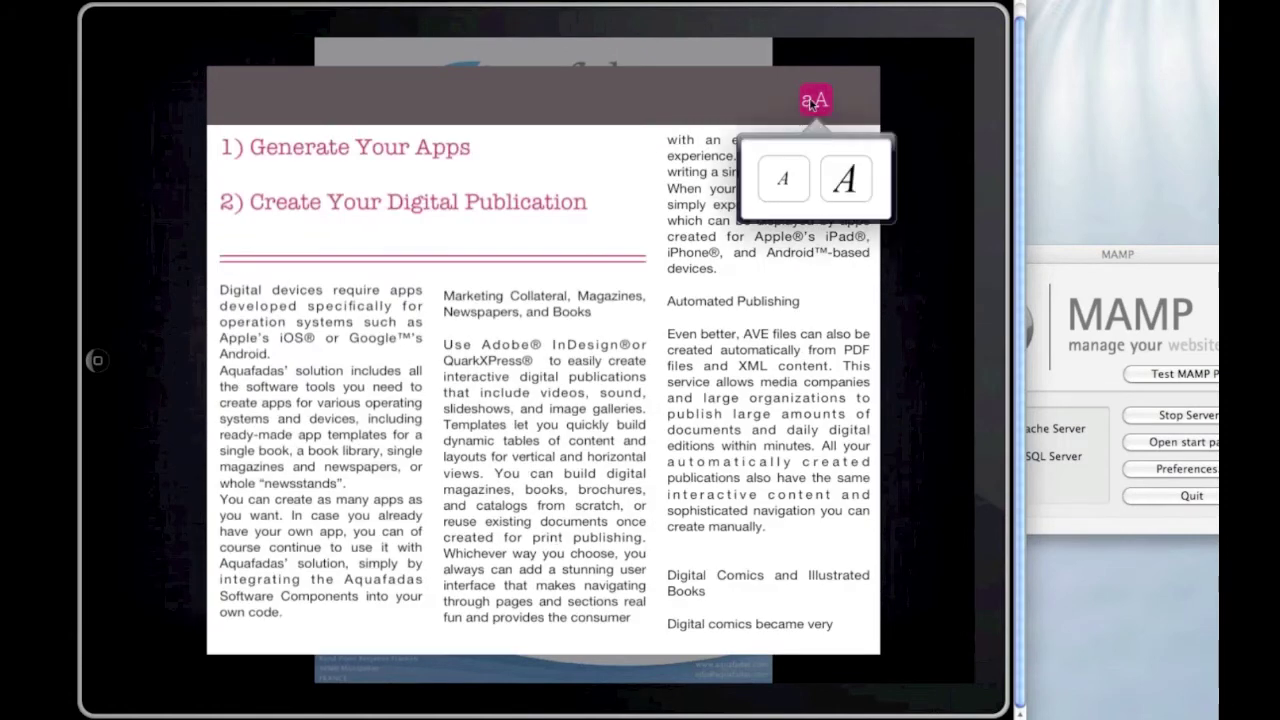
click(850, 190)
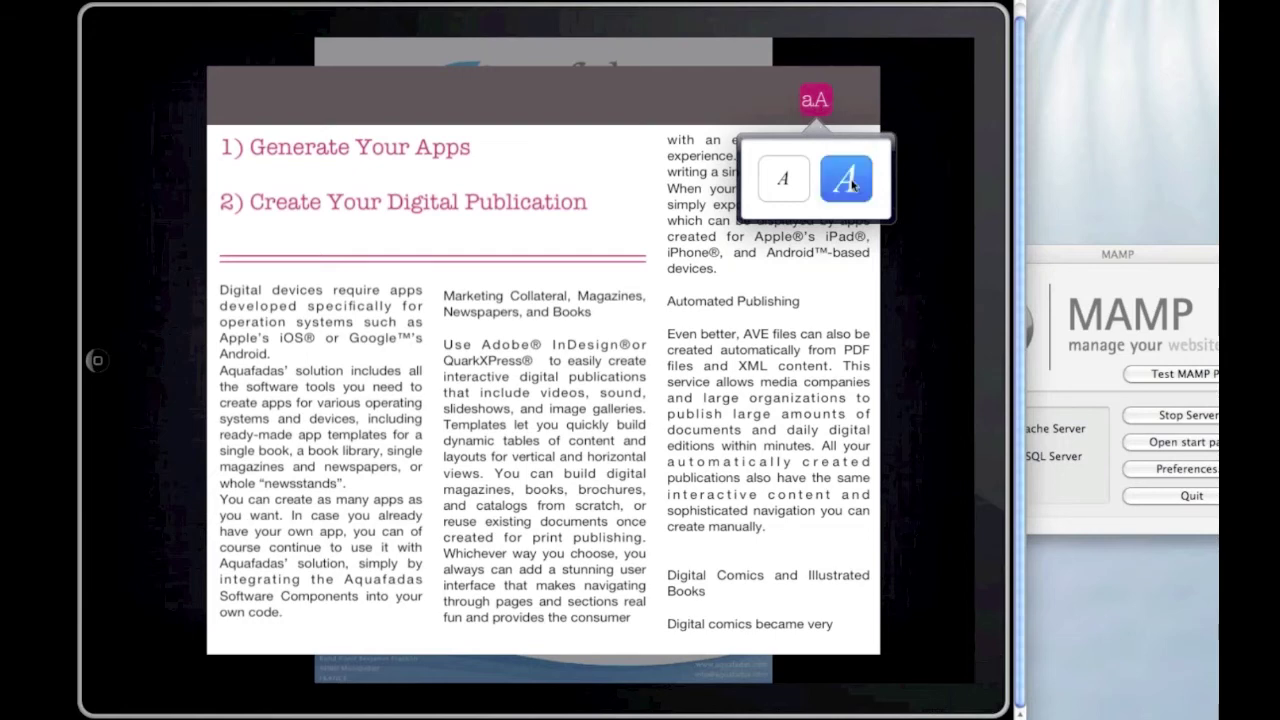
click(782, 183)
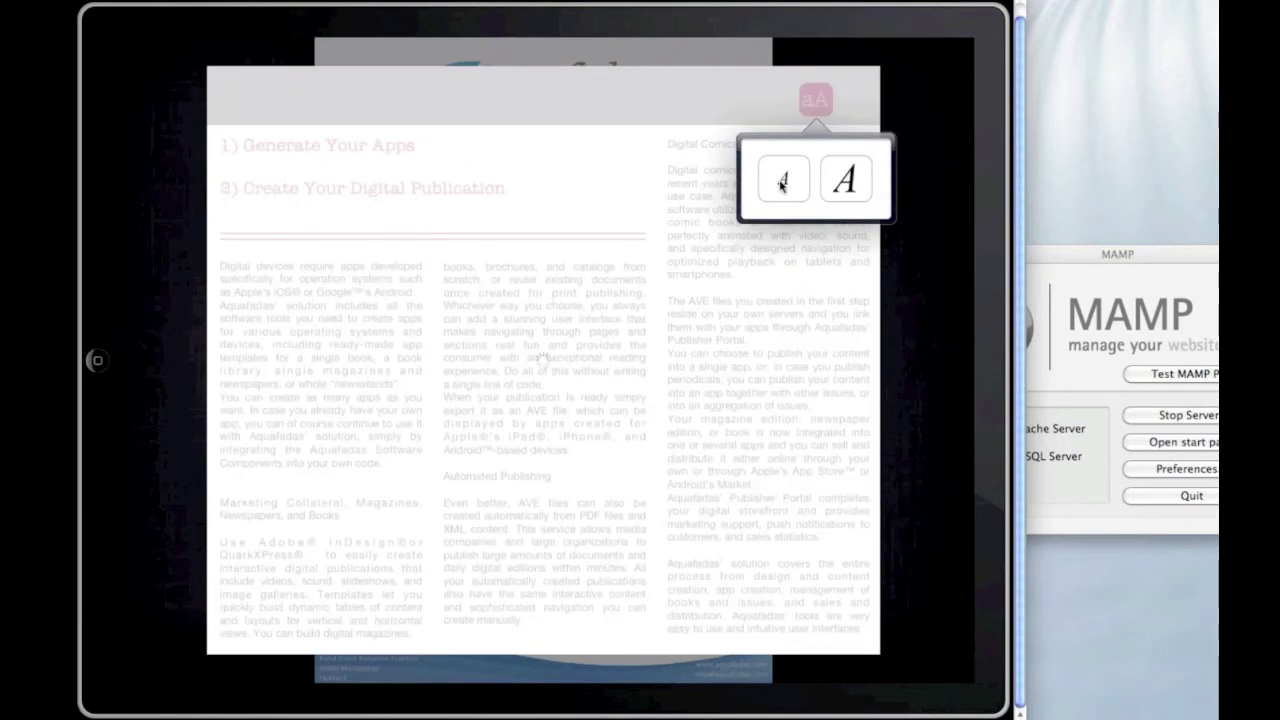
click(782, 183)
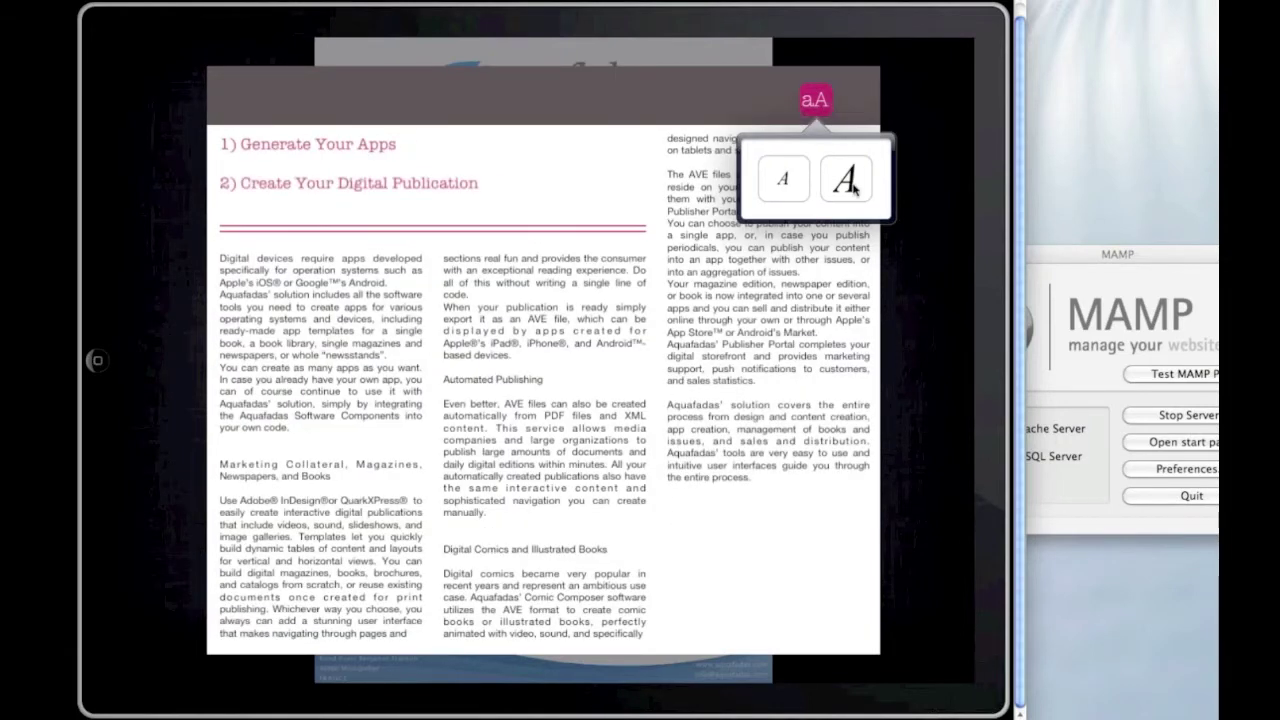
click(853, 188)
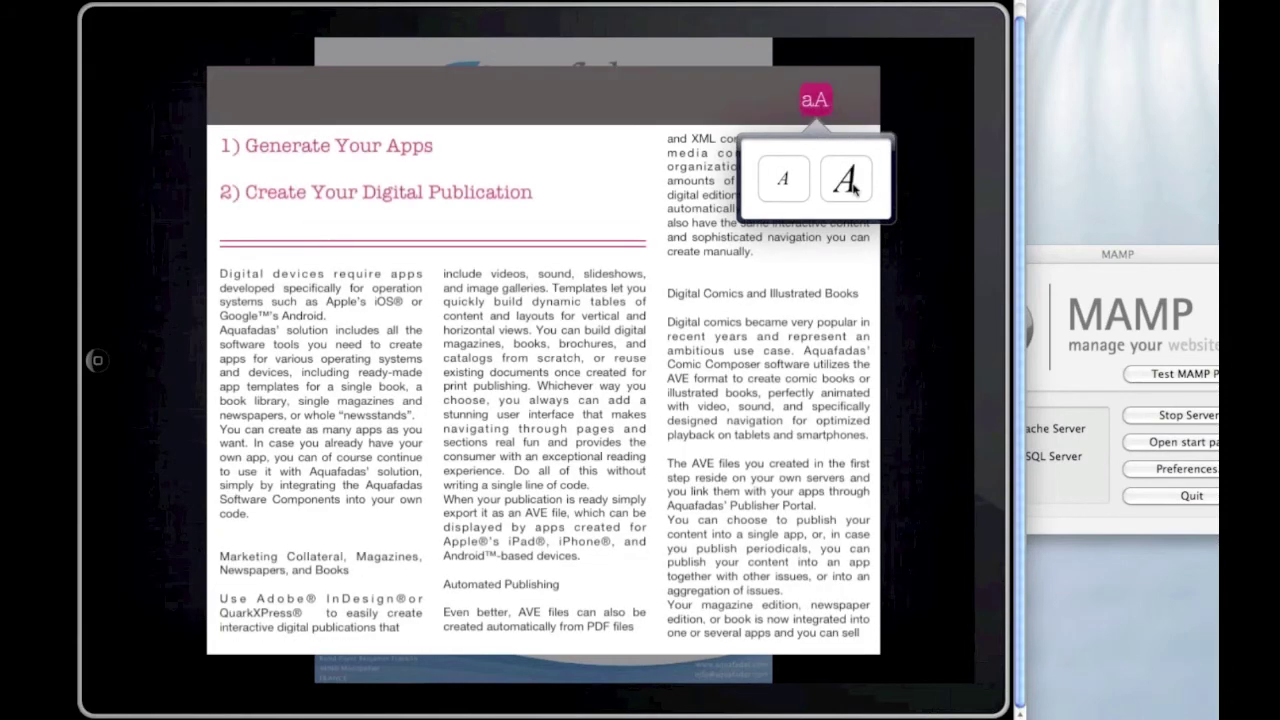
click(853, 188)
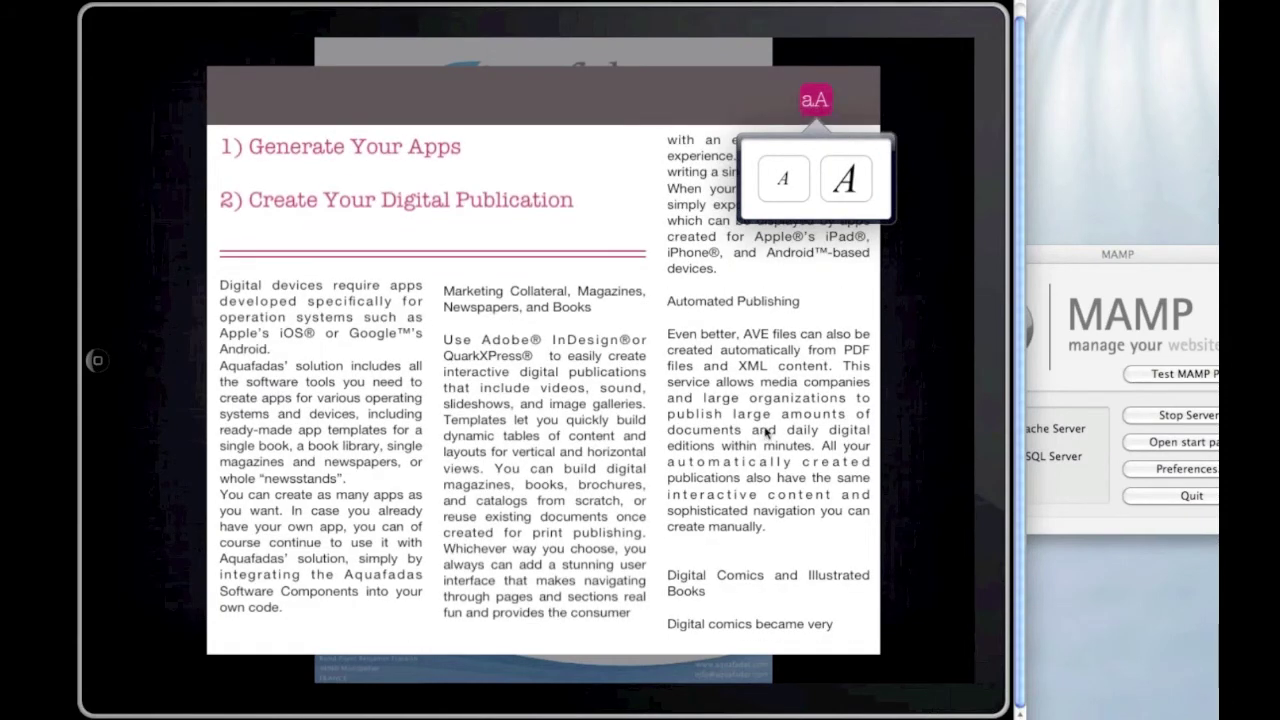
click(762, 430)
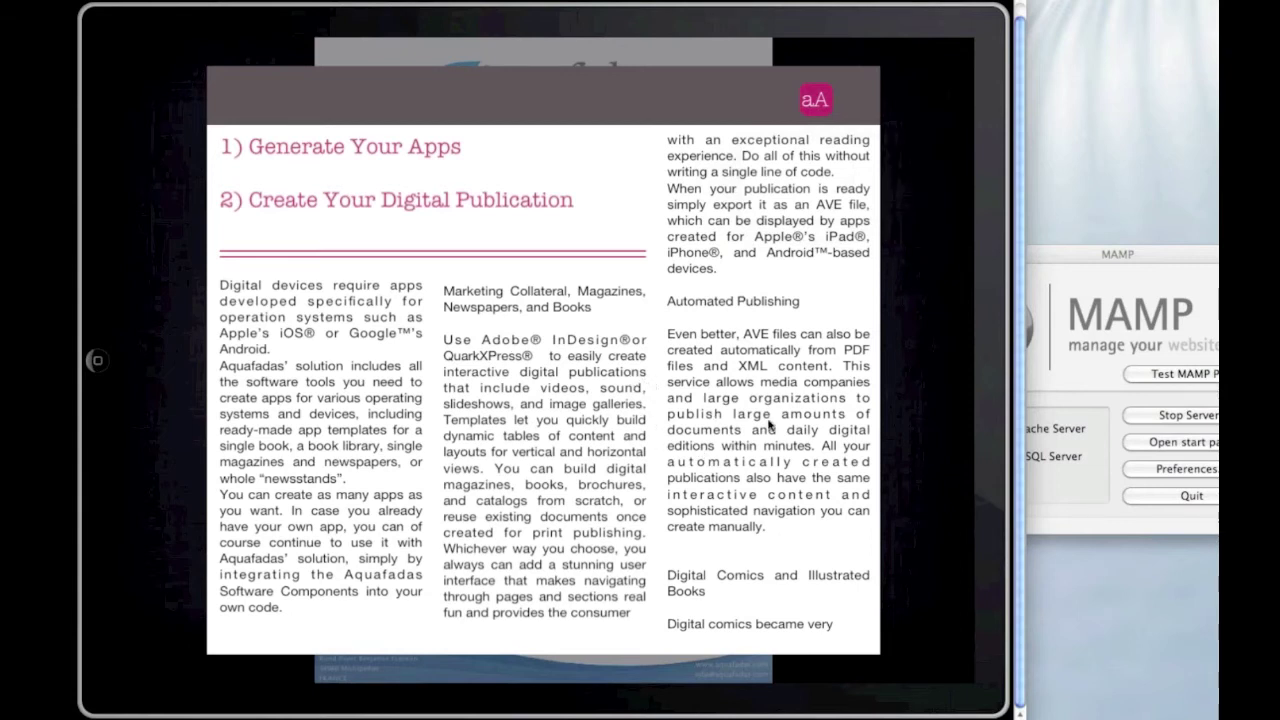
Step: Page through the remaining text columns, close the reflow pop-up, and swipe the brochure page
drag(769, 425, 490, 465)
drag(812, 490, 726, 506)
click(911, 191)
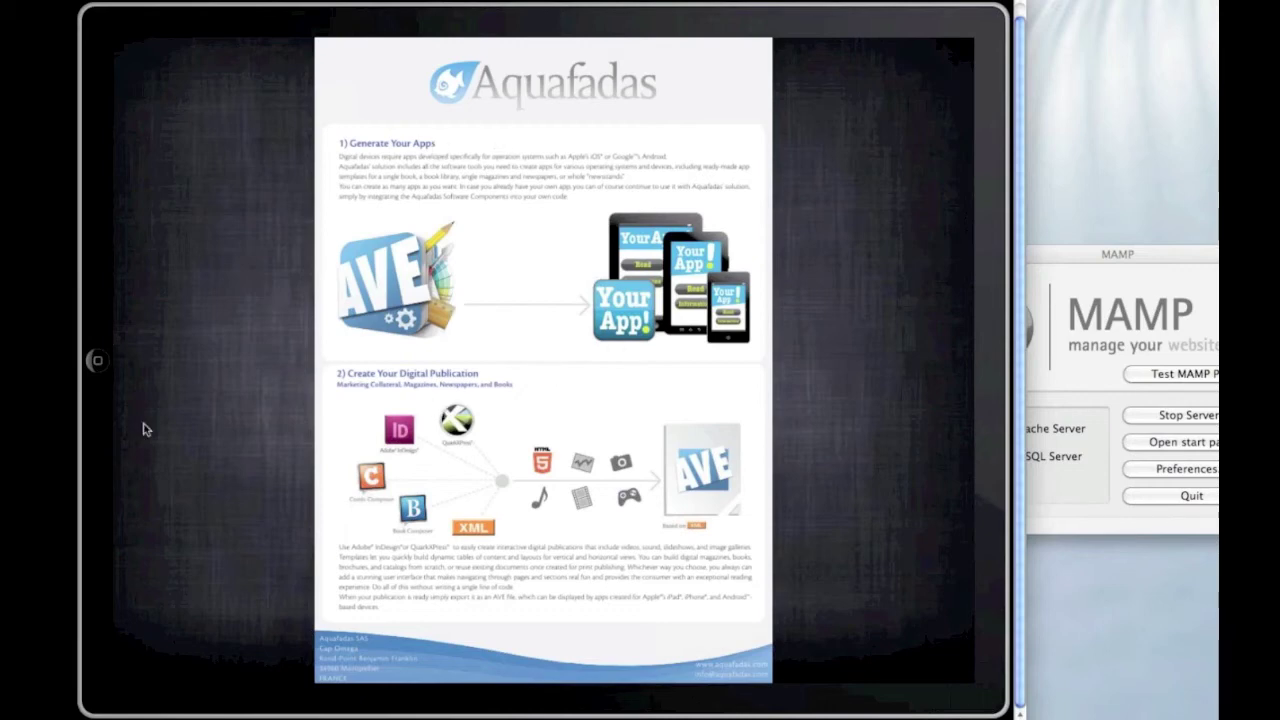
drag(251, 423, 610, 423)
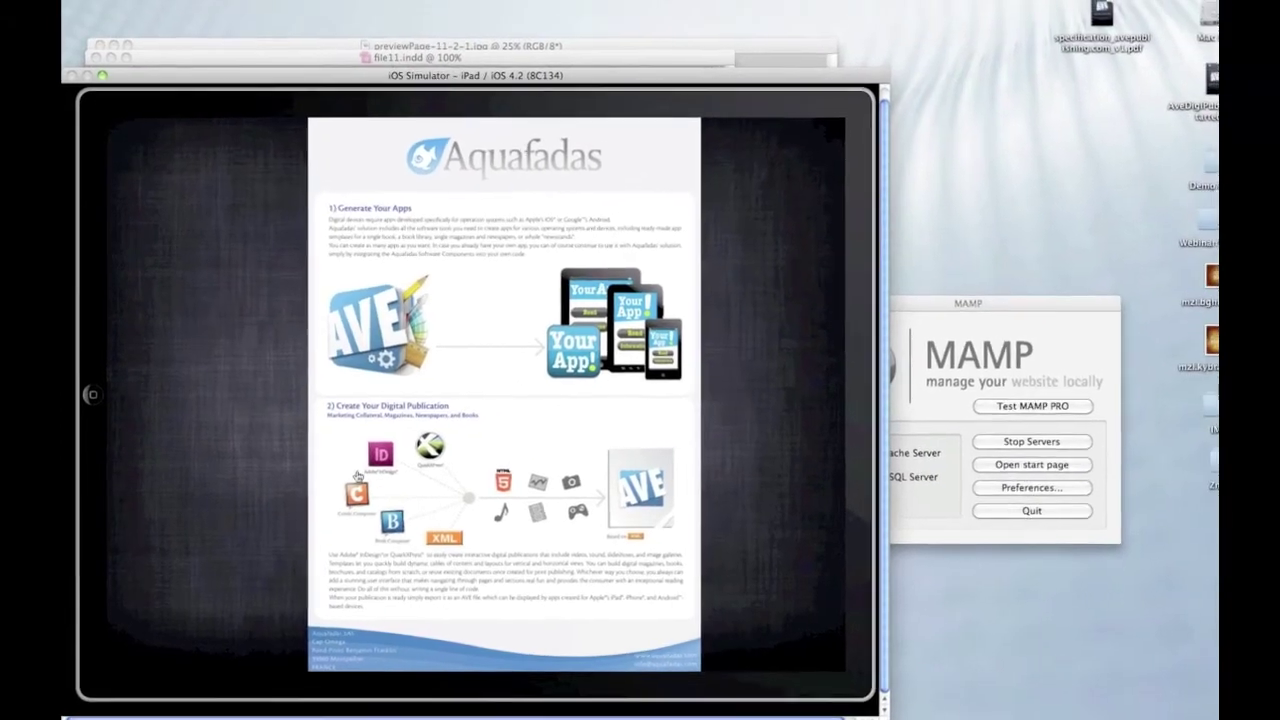
Step: Back in InDesign, switch the reflow article to the Caption template
key(super+Tab)
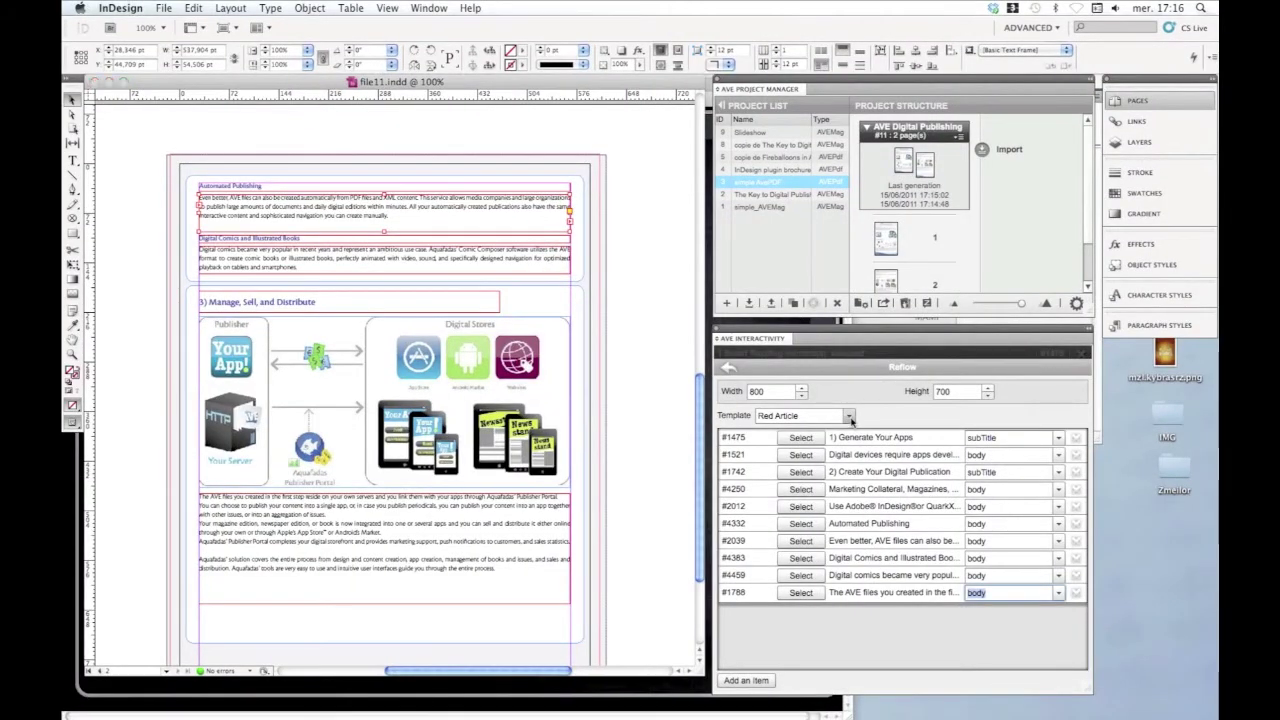
click(849, 416)
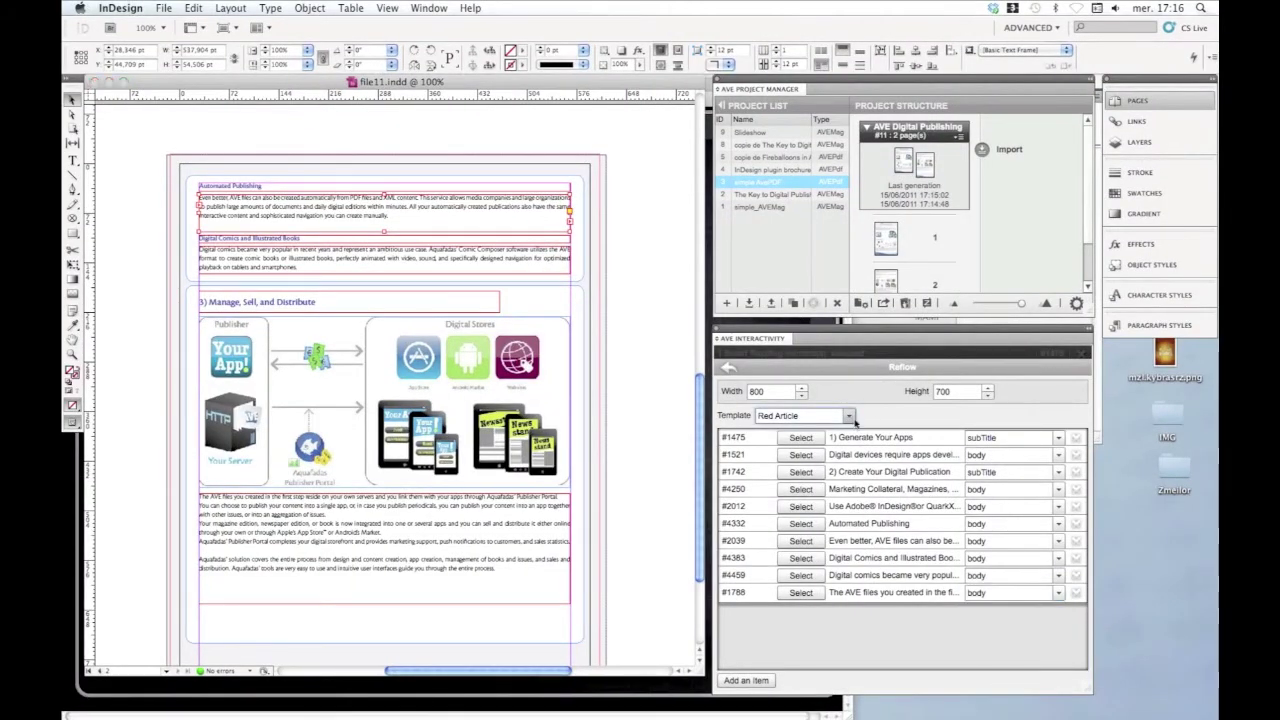
click(851, 417)
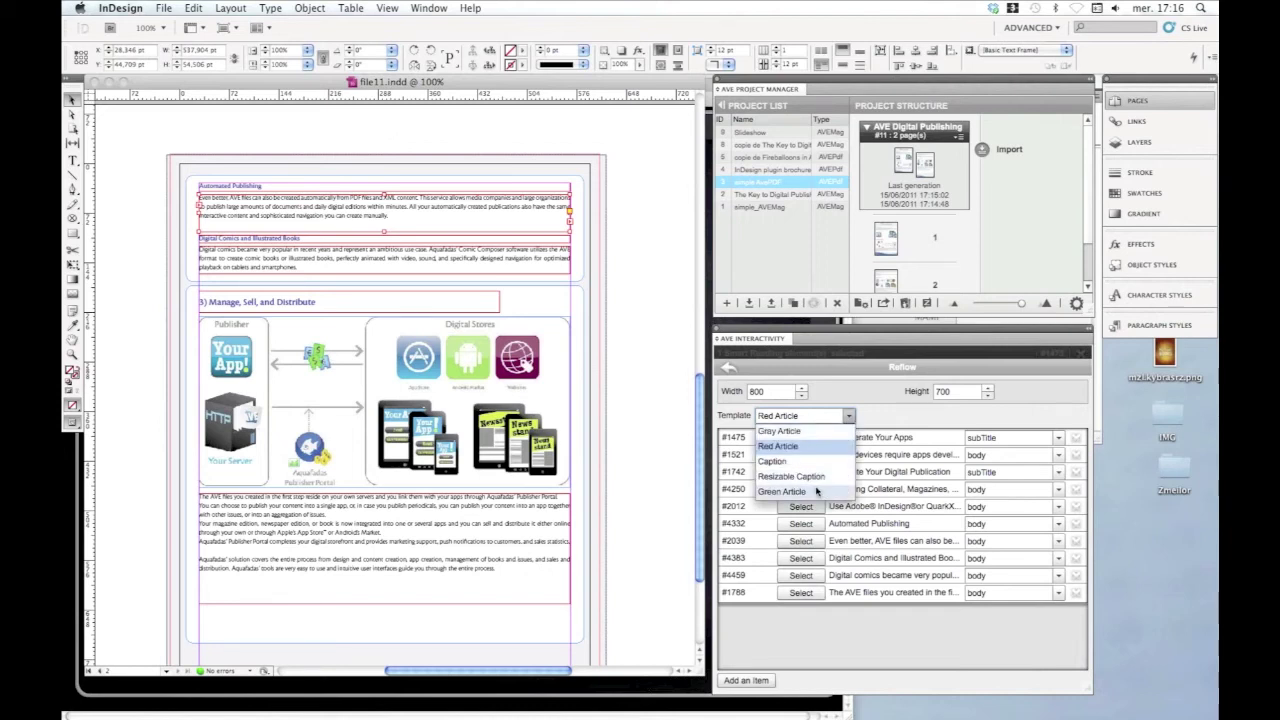
click(785, 461)
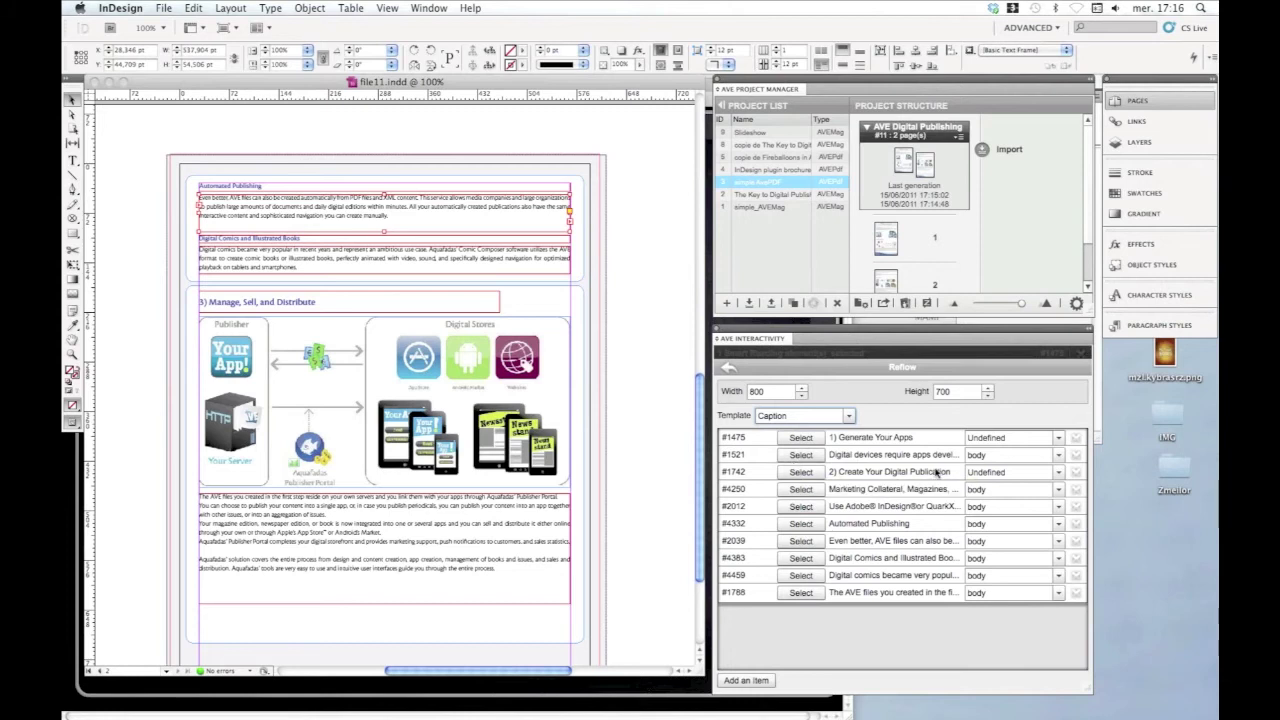
Step: Style headings #1475 (Generate Your Apps) and #1742 (Create Your Digital Publication) as interTitle
click(1061, 440)
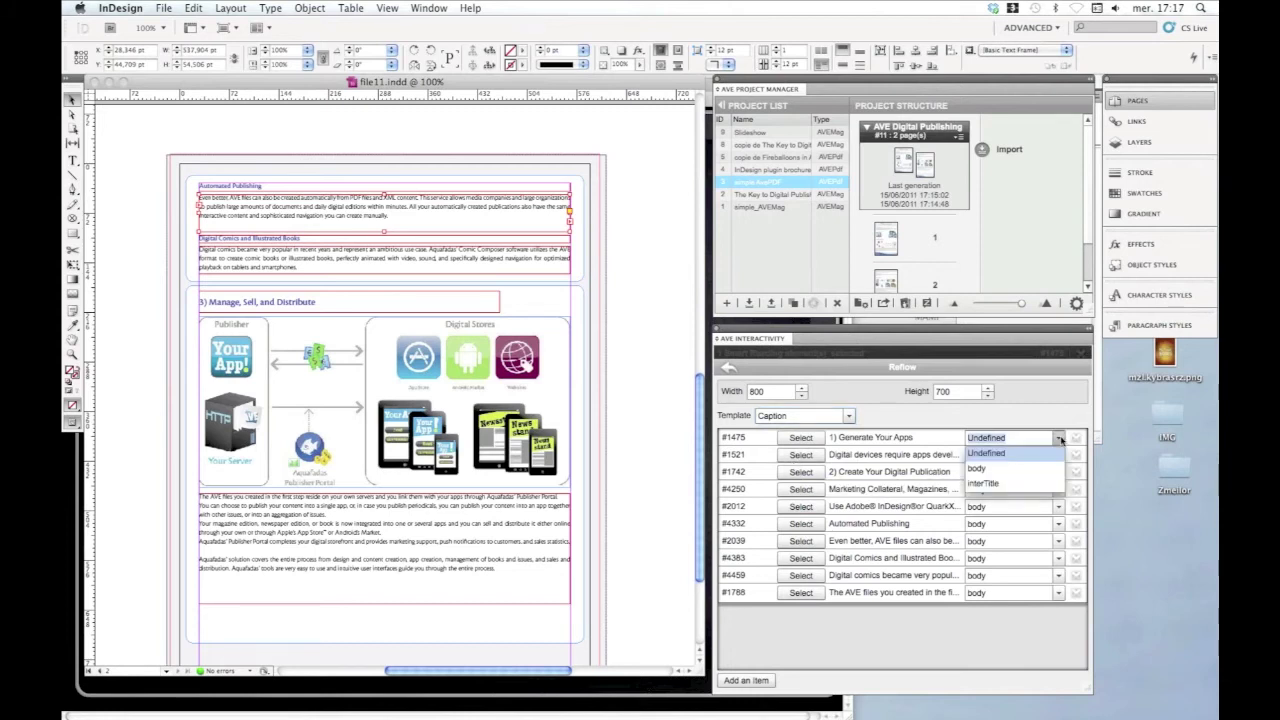
click(1000, 482)
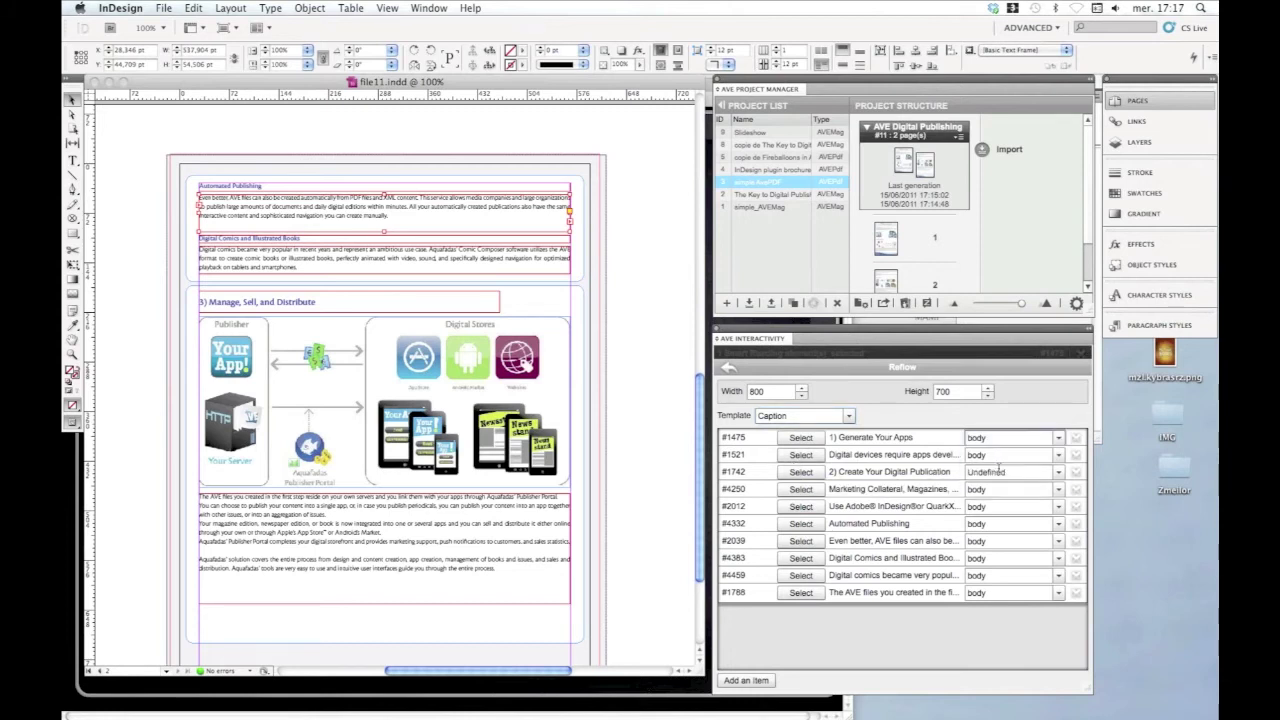
click(1058, 438)
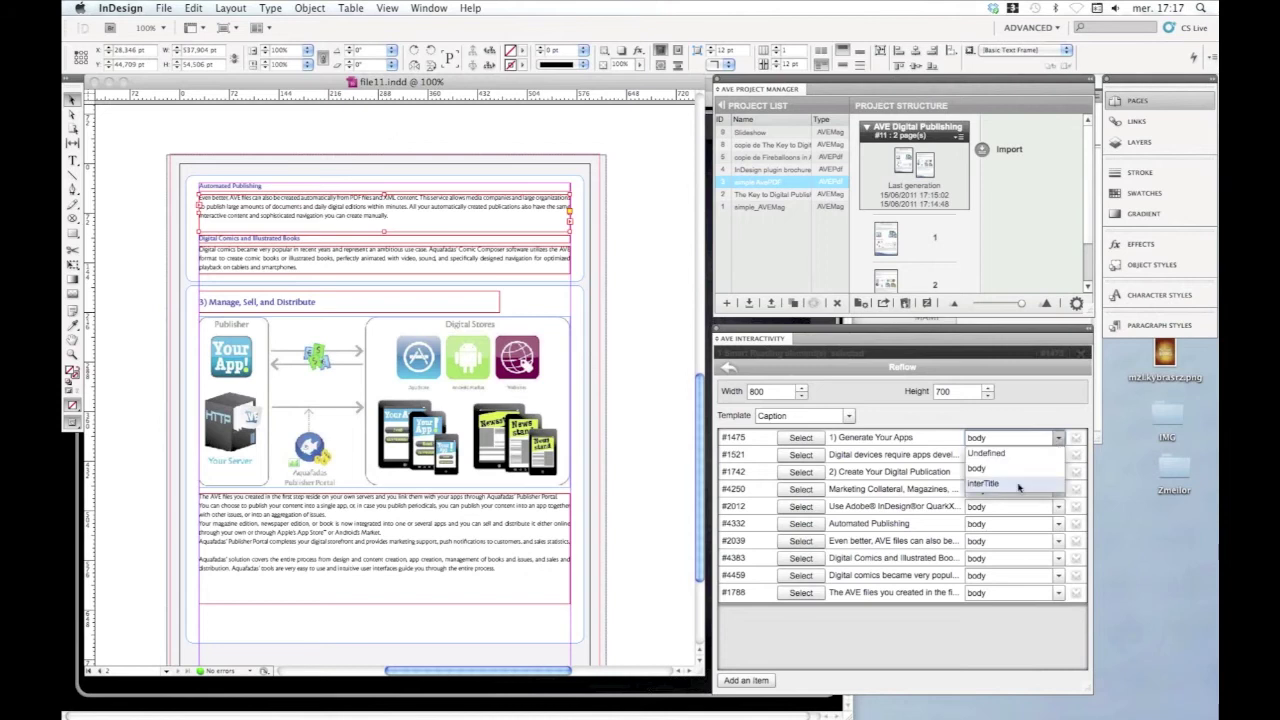
click(1018, 484)
click(1058, 472)
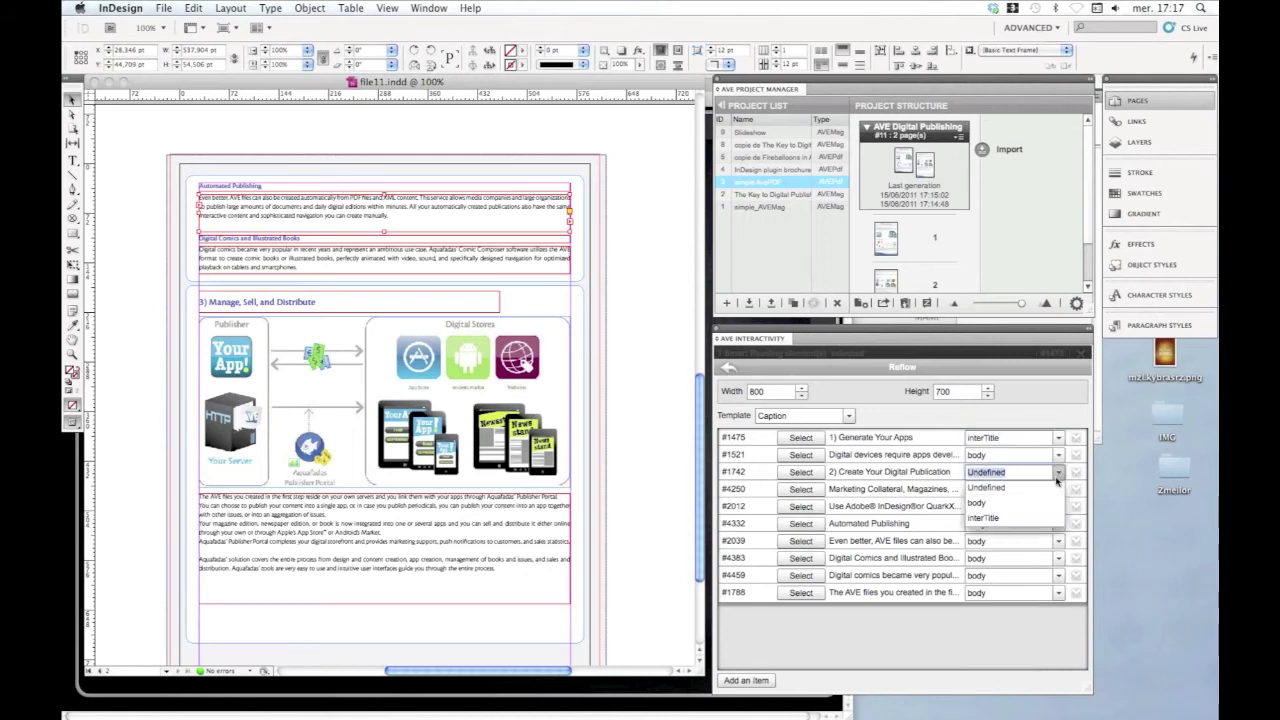
click(1040, 519)
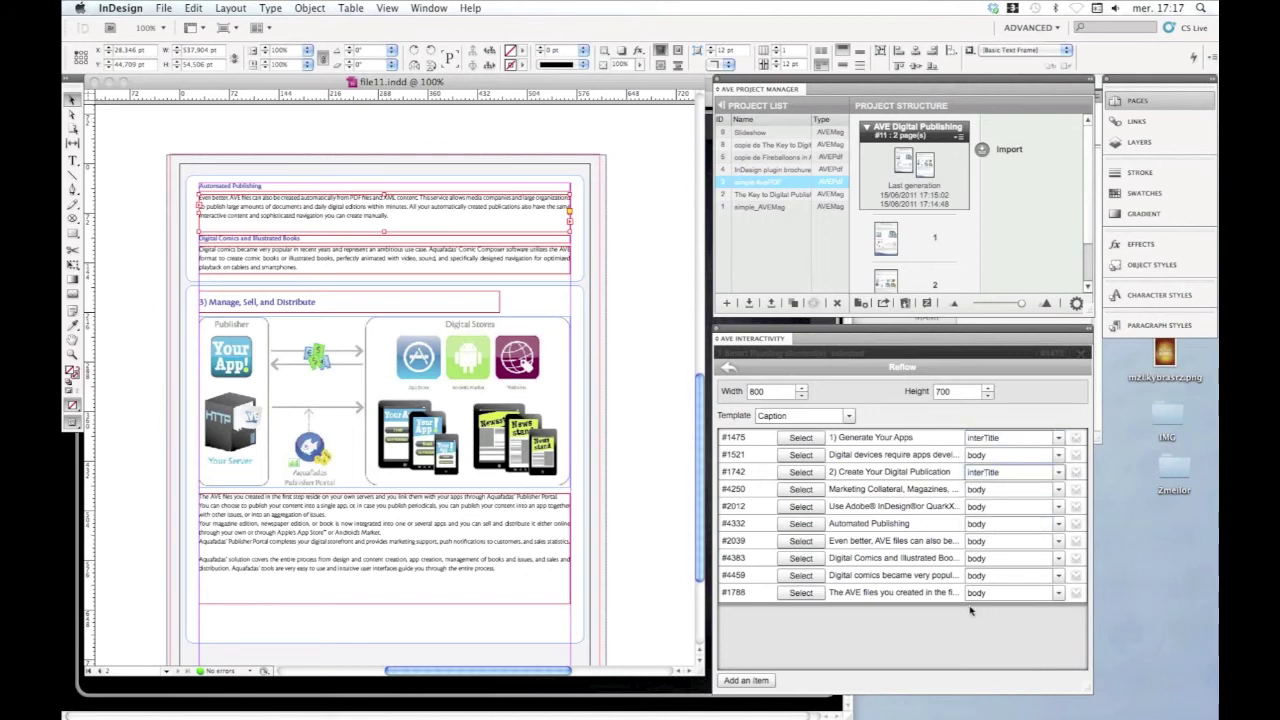
click(336, 306)
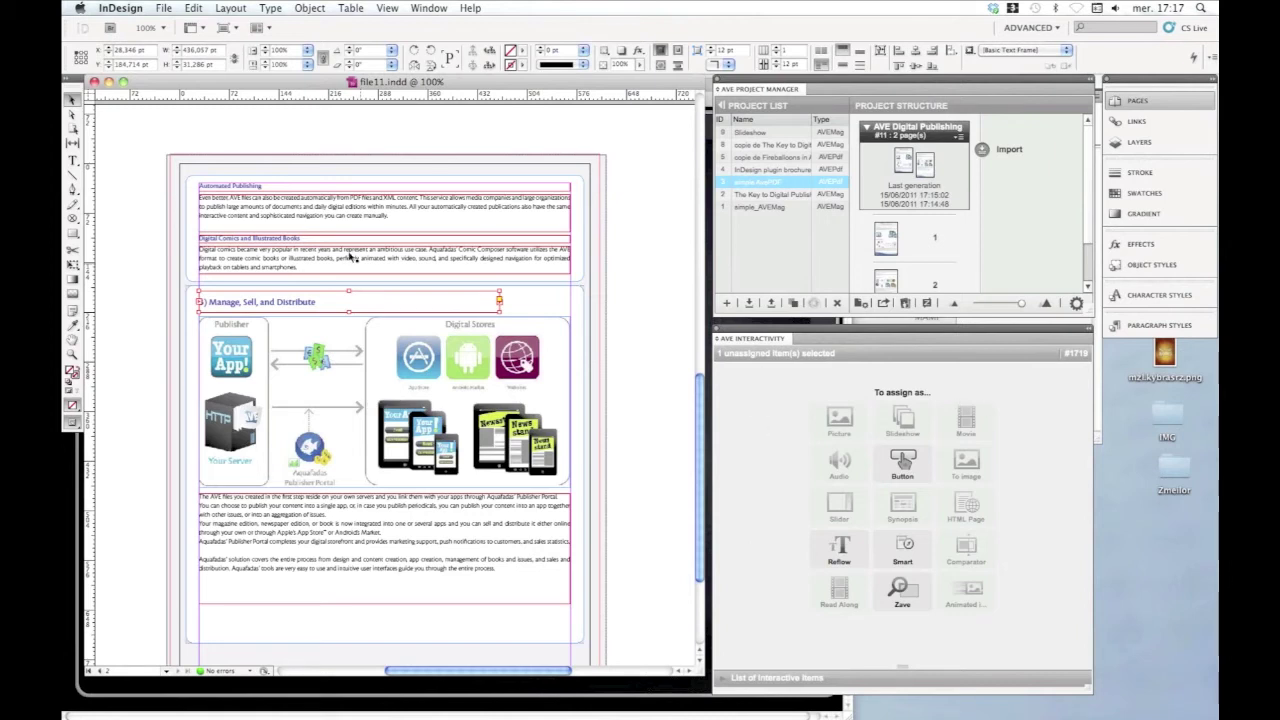
Step: Add the Manage, Sell, and Distribute heading as item #1719 above #1788, styled interTitle
click(307, 261)
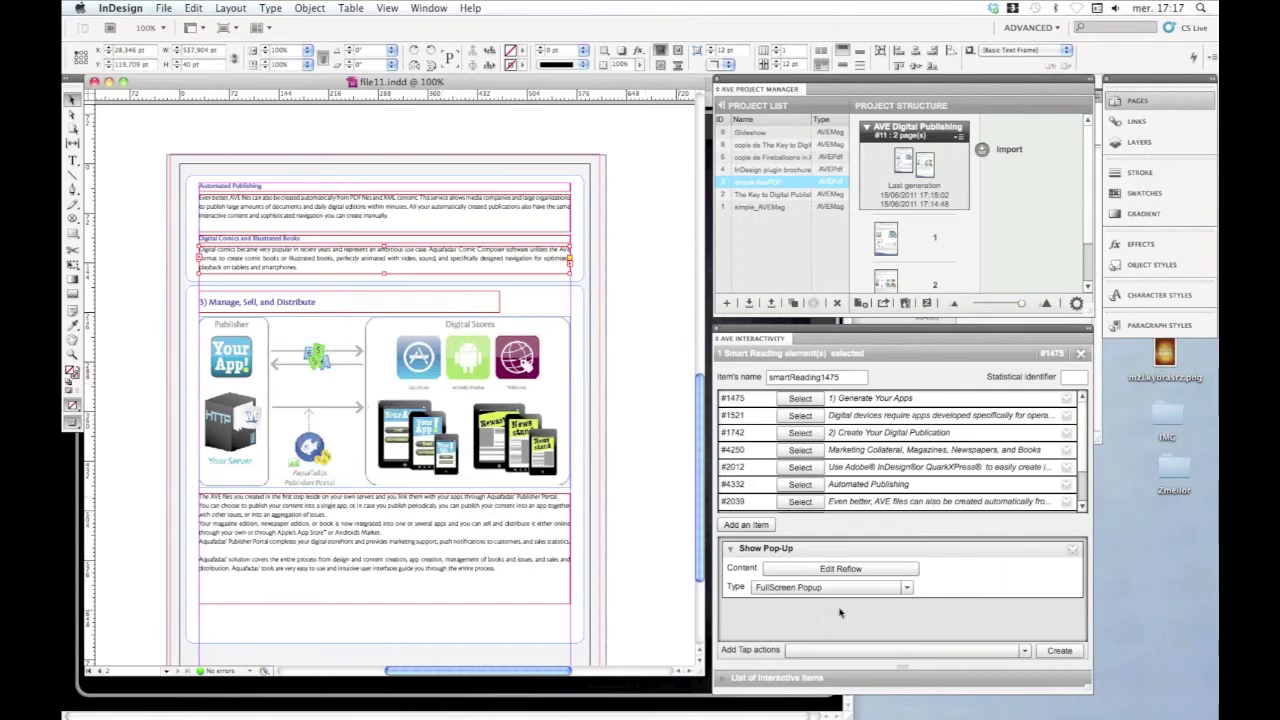
click(868, 569)
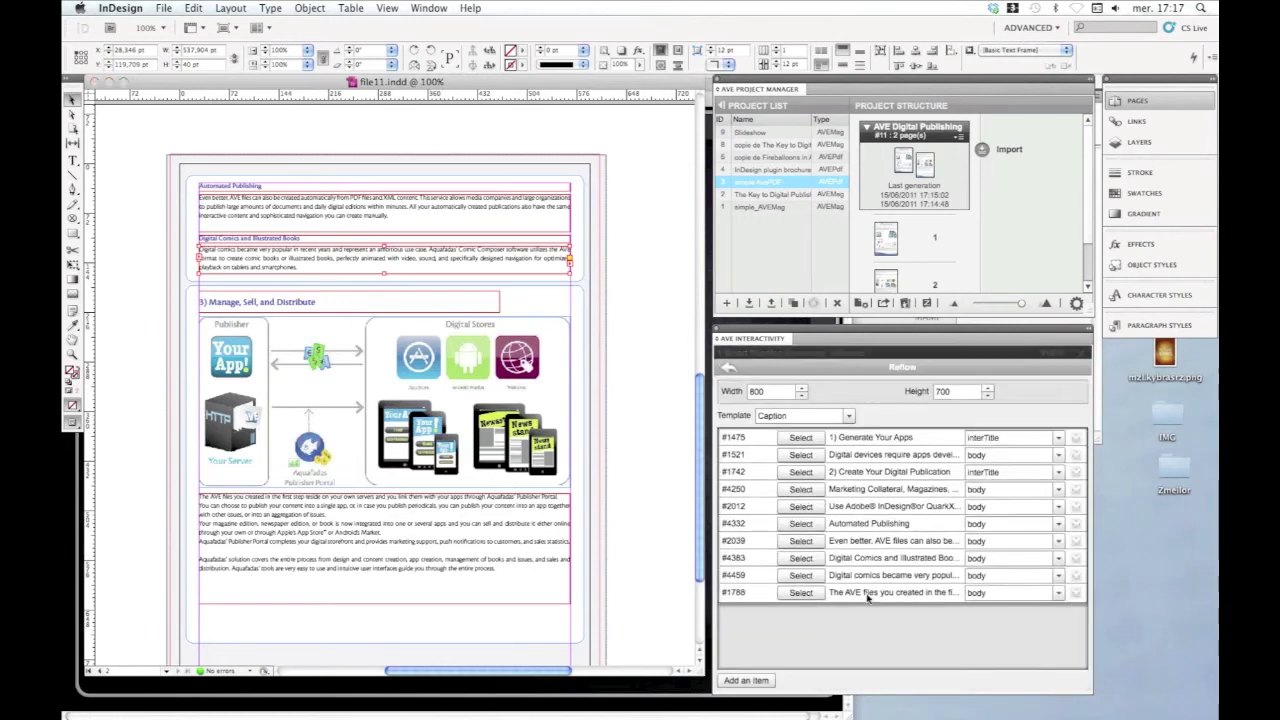
click(746, 680)
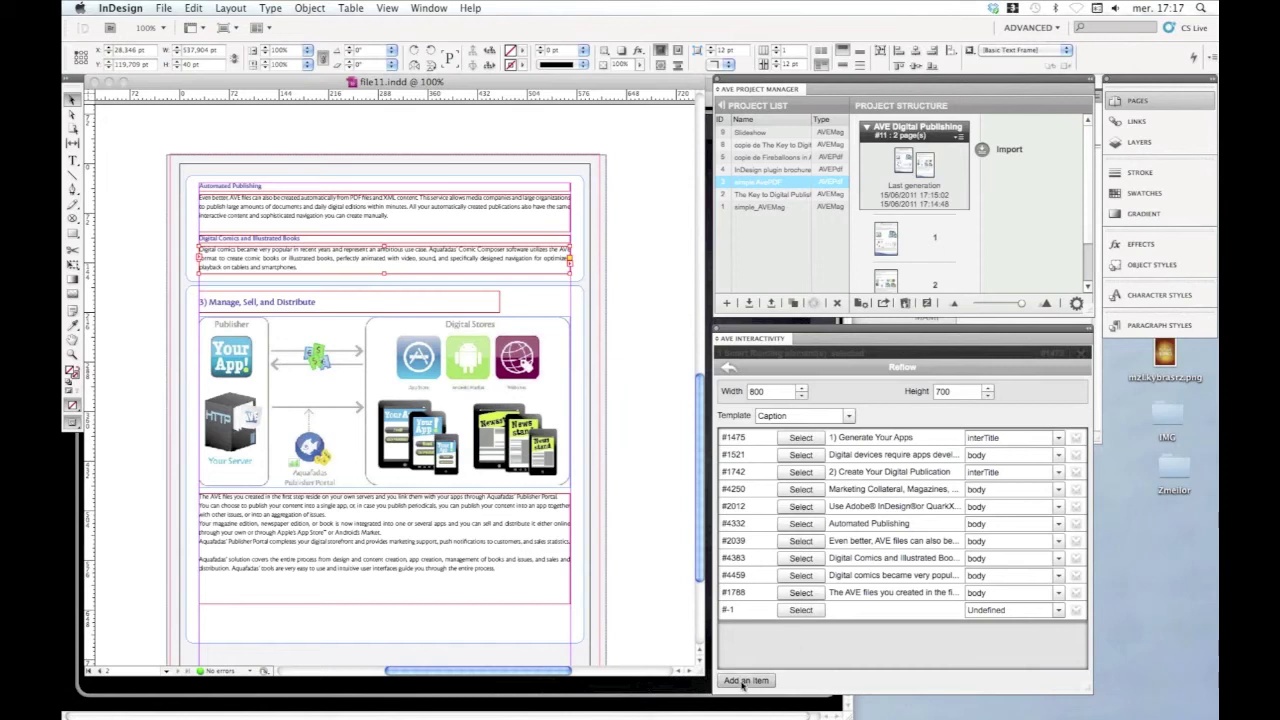
click(263, 304)
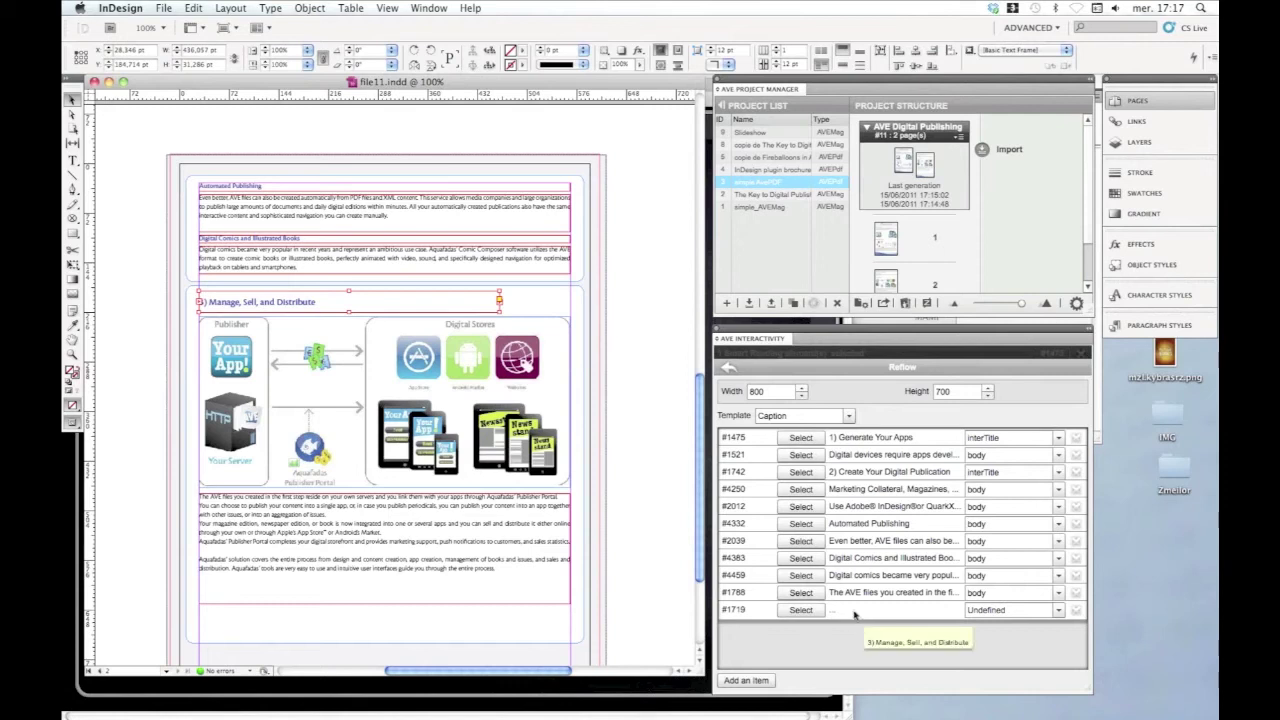
drag(855, 612, 859, 561)
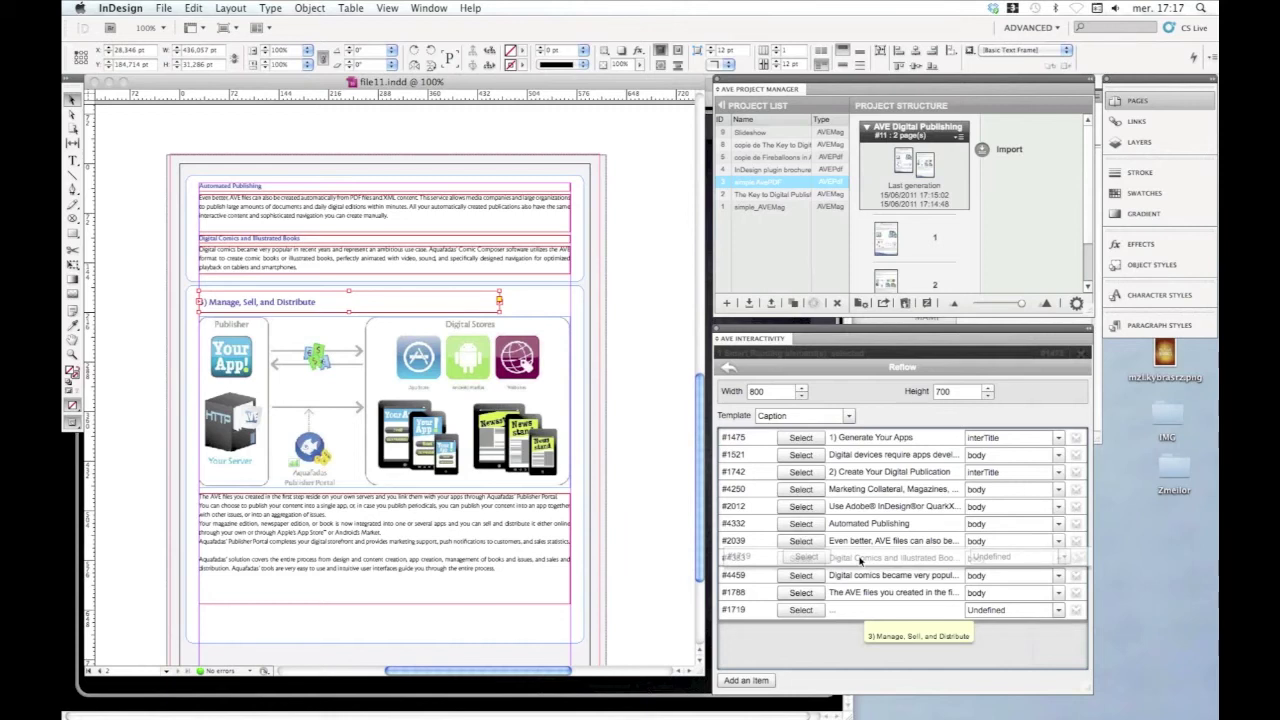
drag(860, 561, 857, 590)
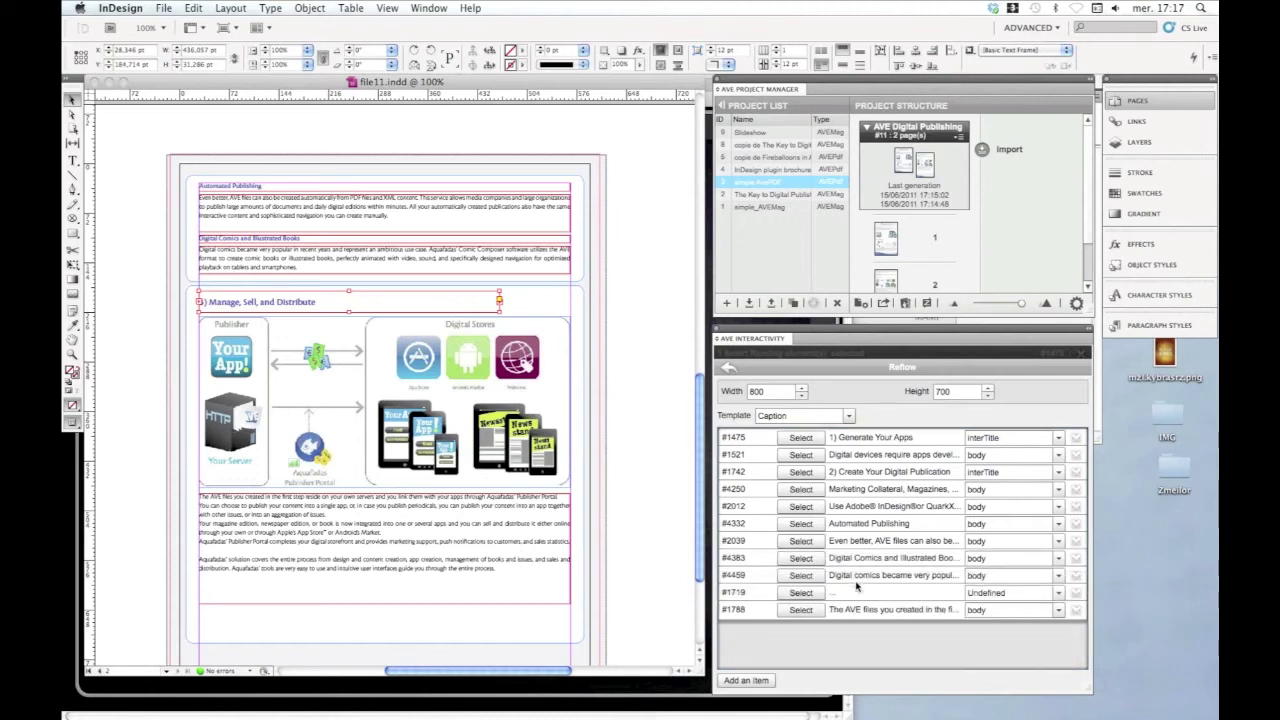
click(1059, 593)
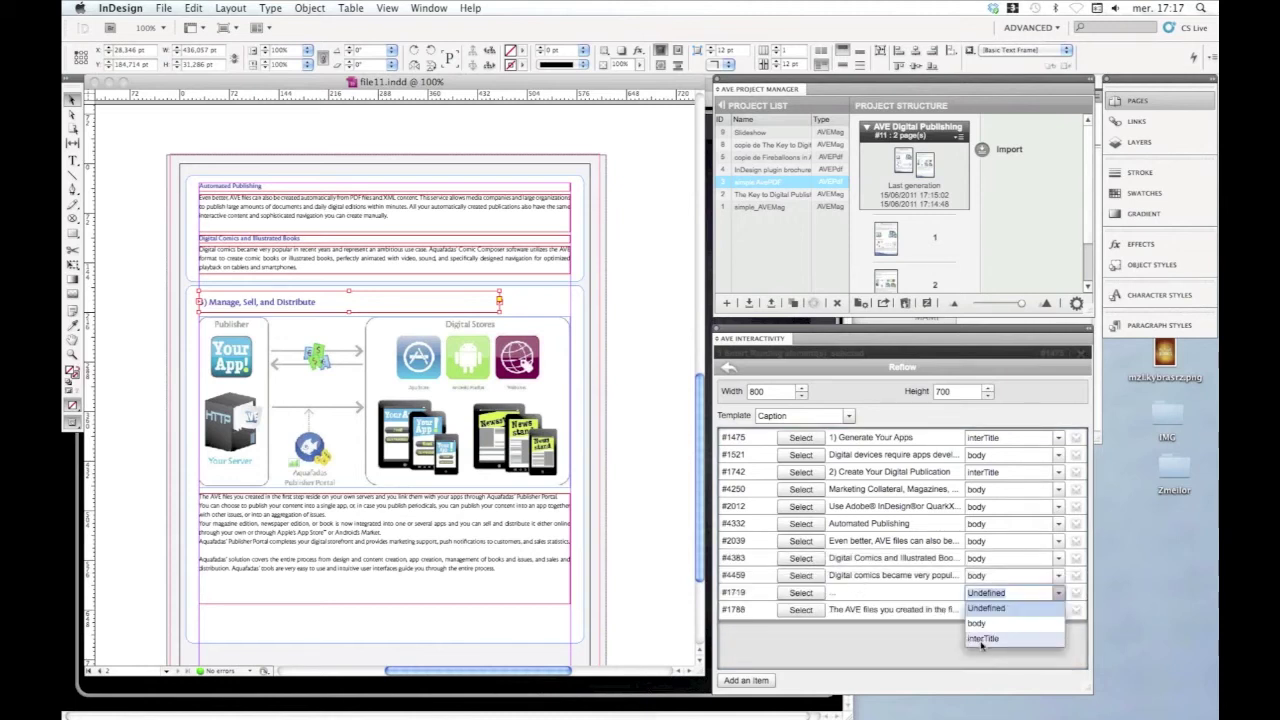
click(981, 638)
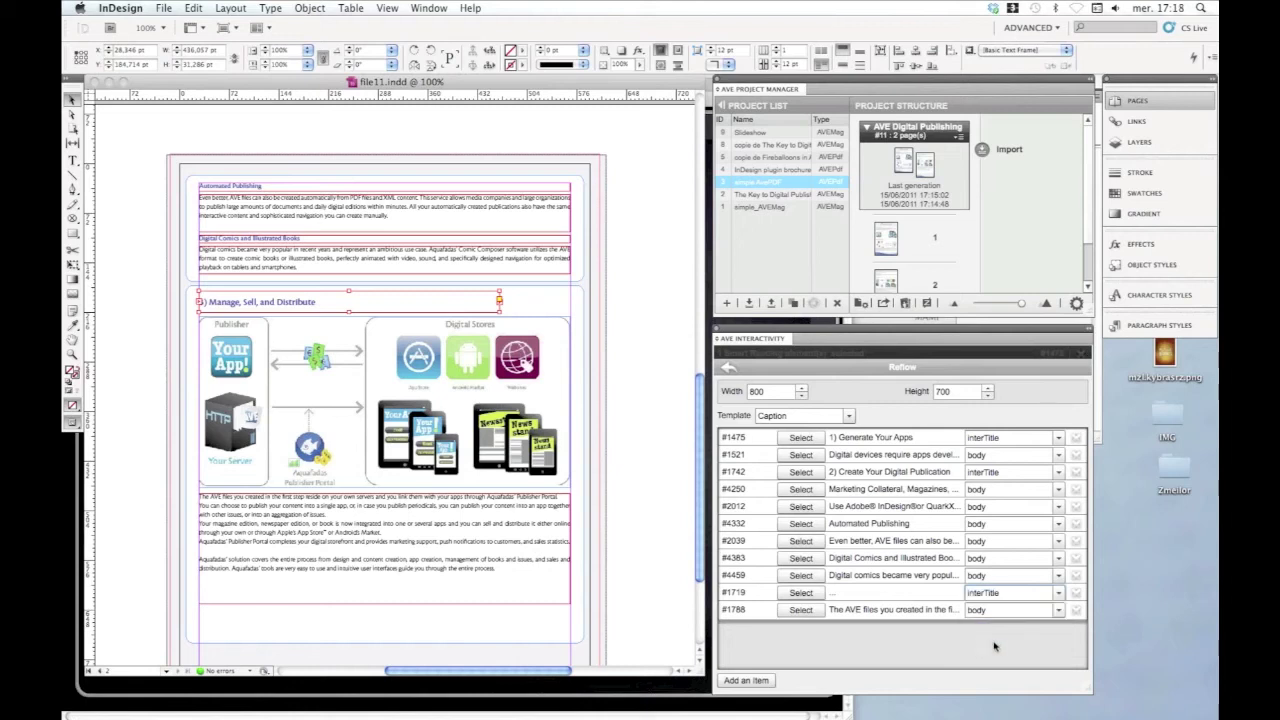
Step: Set Marketing Collateral, Automated Publishing, and Digital Comics and Illustrated Books headings to interTitle
click(1058, 489)
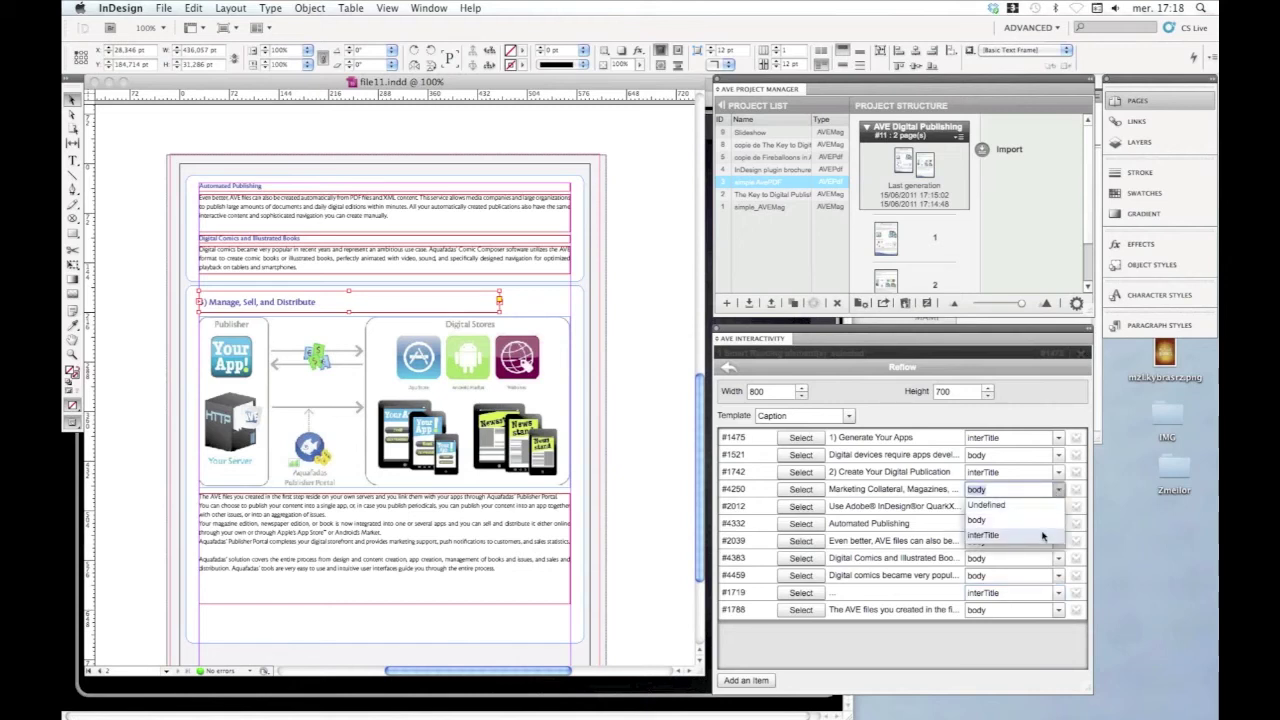
click(1043, 538)
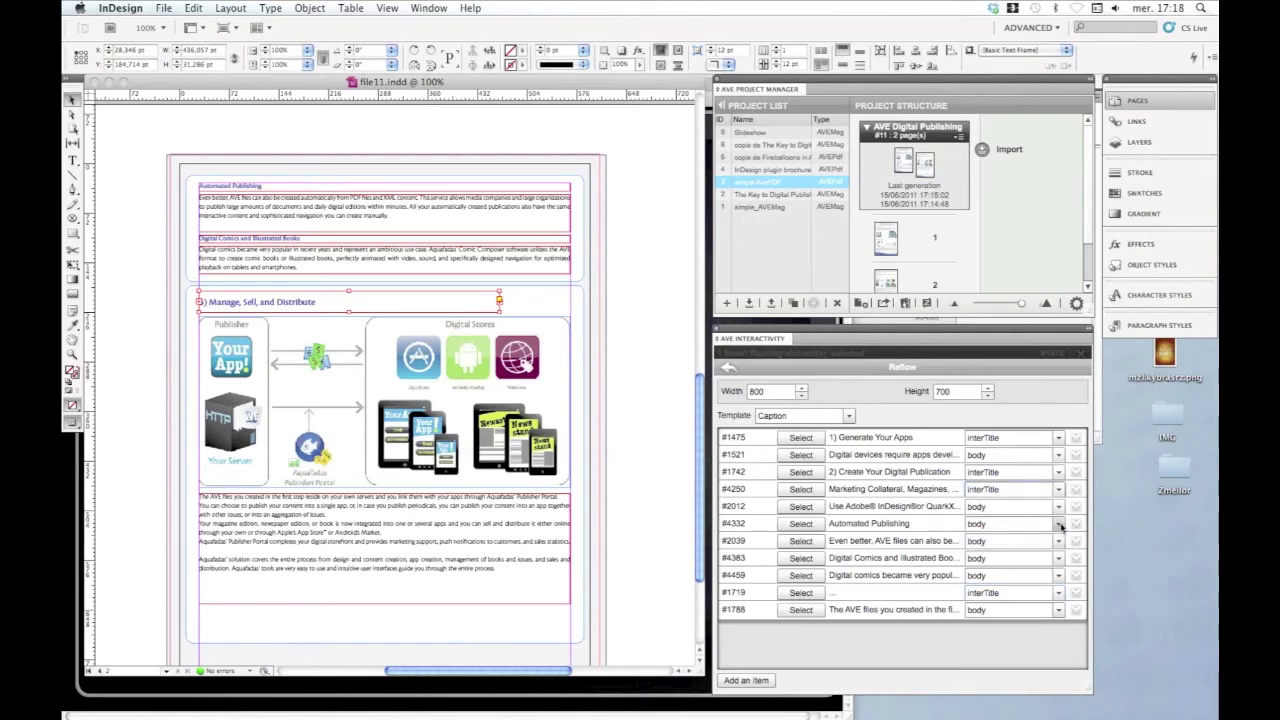
click(1059, 524)
click(1000, 571)
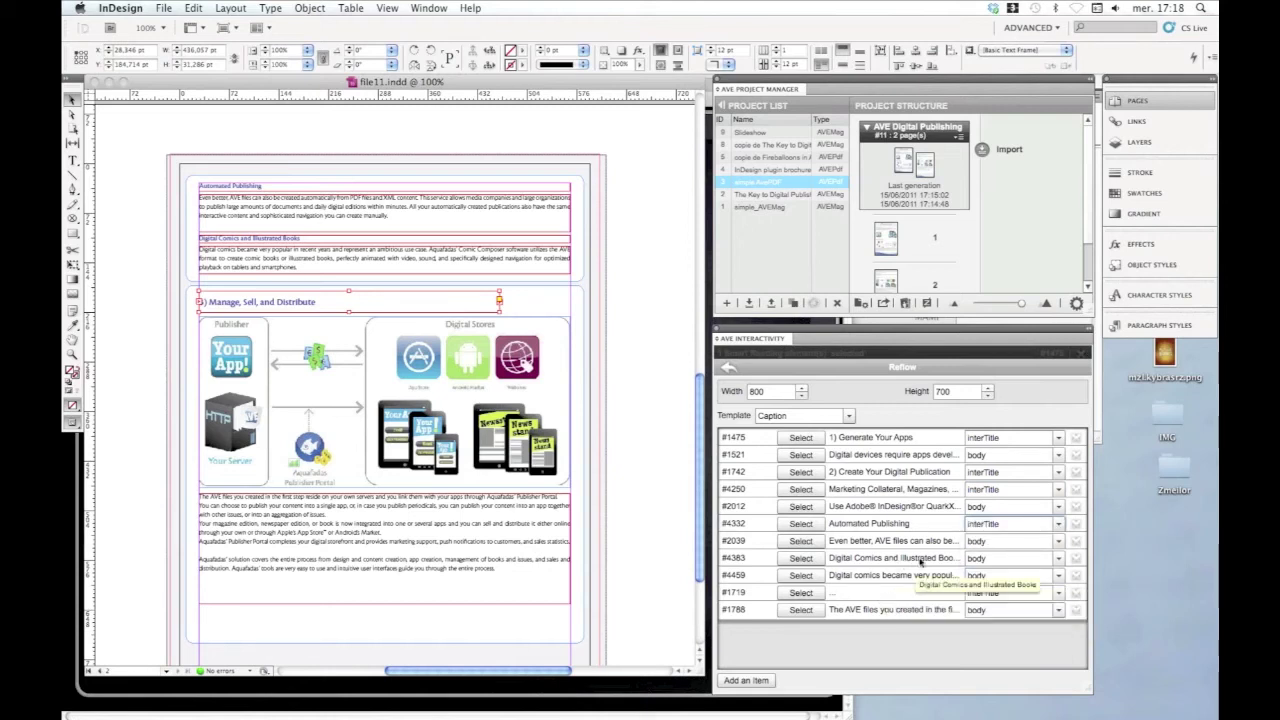
click(1058, 558)
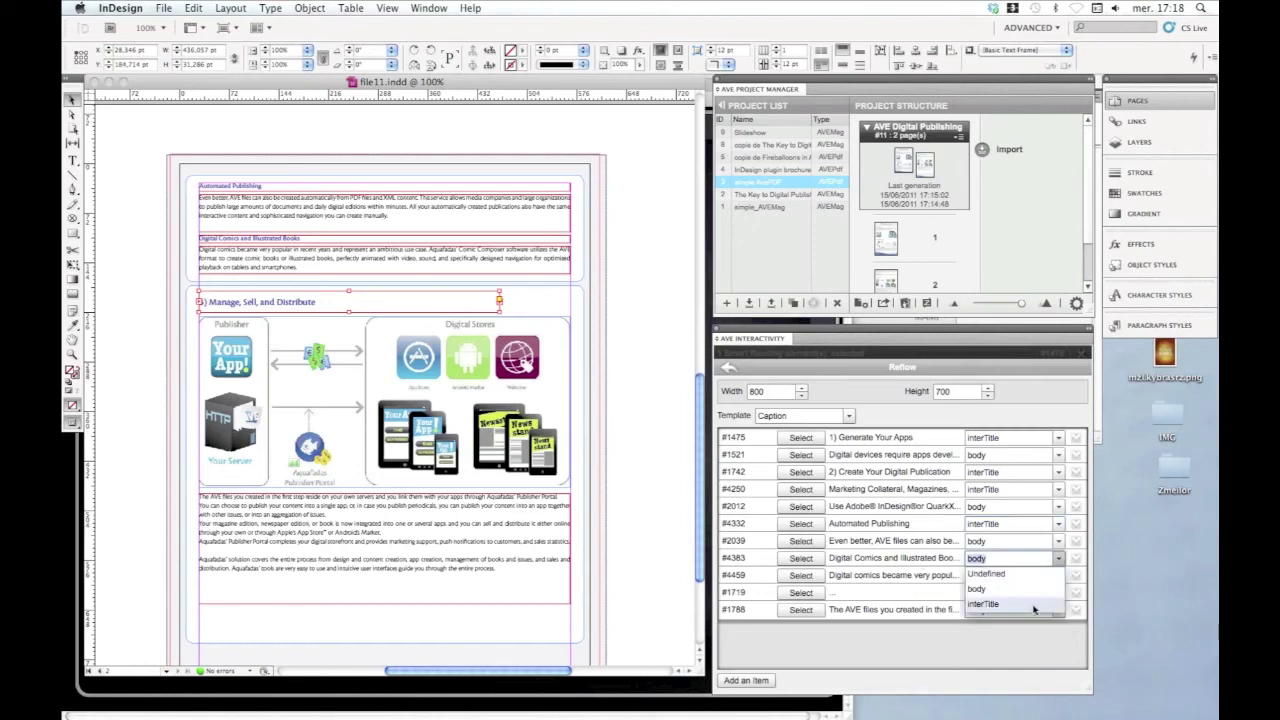
click(1034, 605)
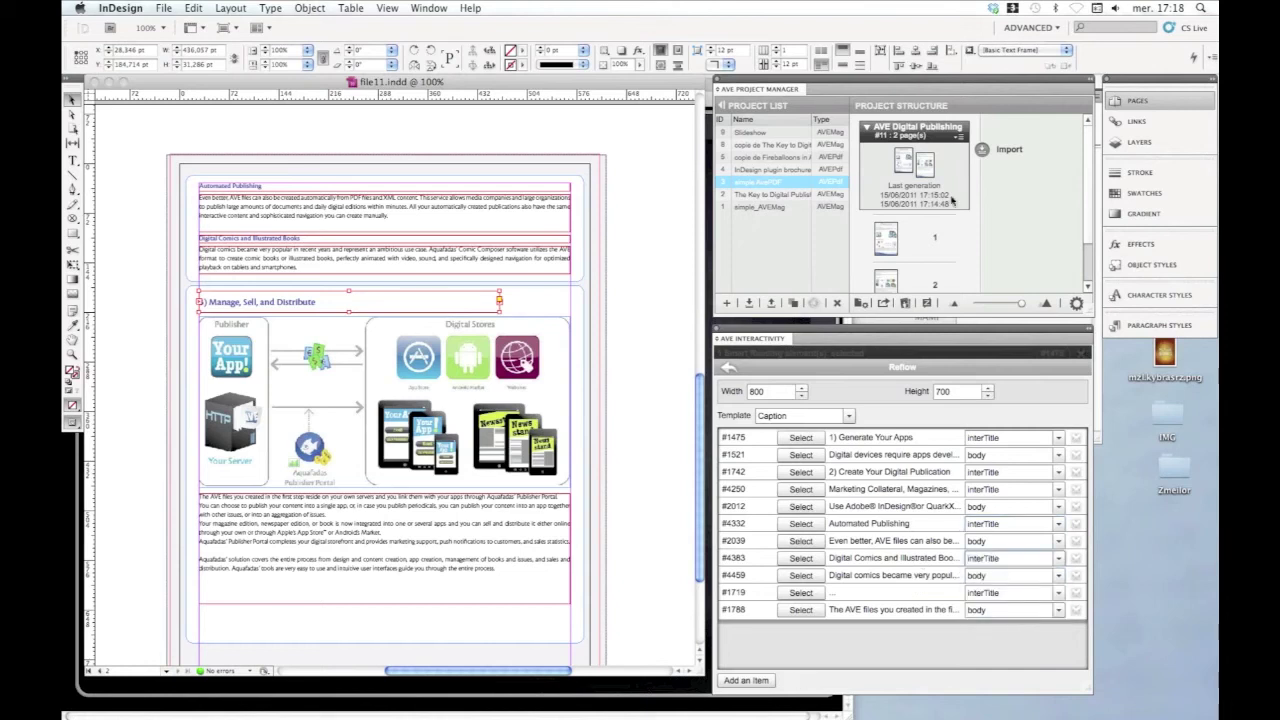
Step: Publish the AVE brochure project, generating the missing articles first
click(883, 303)
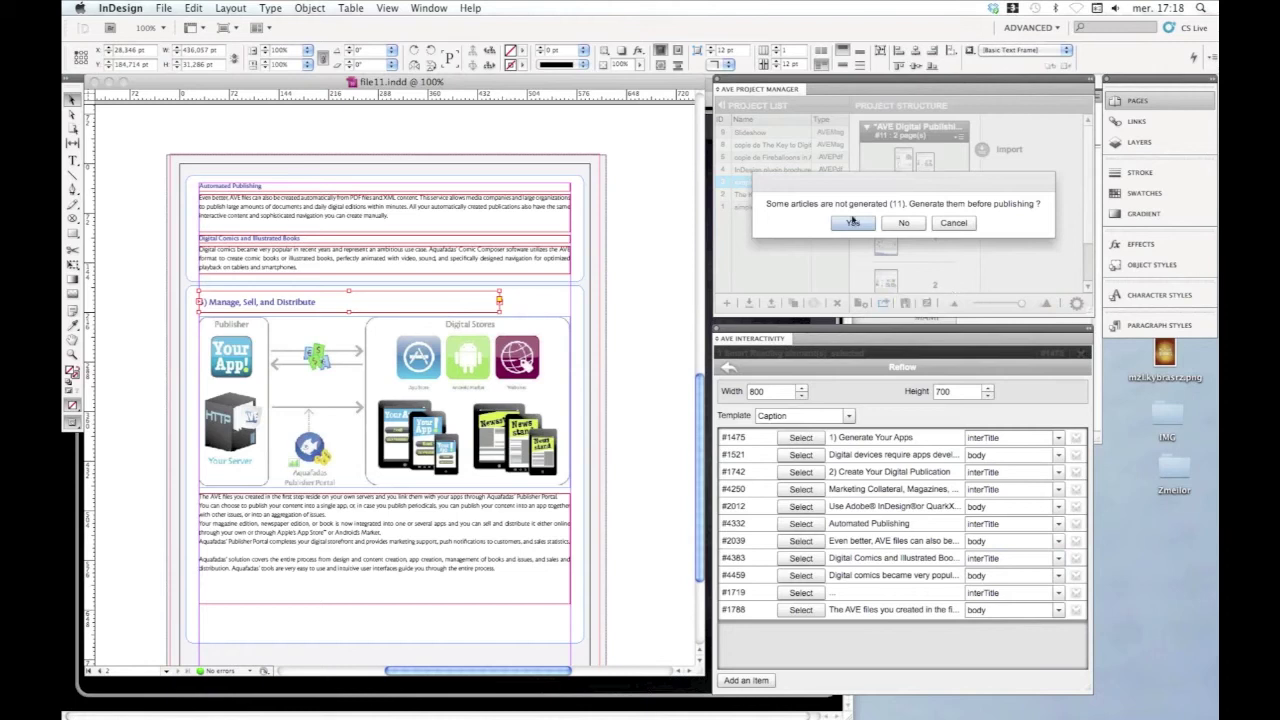
click(855, 226)
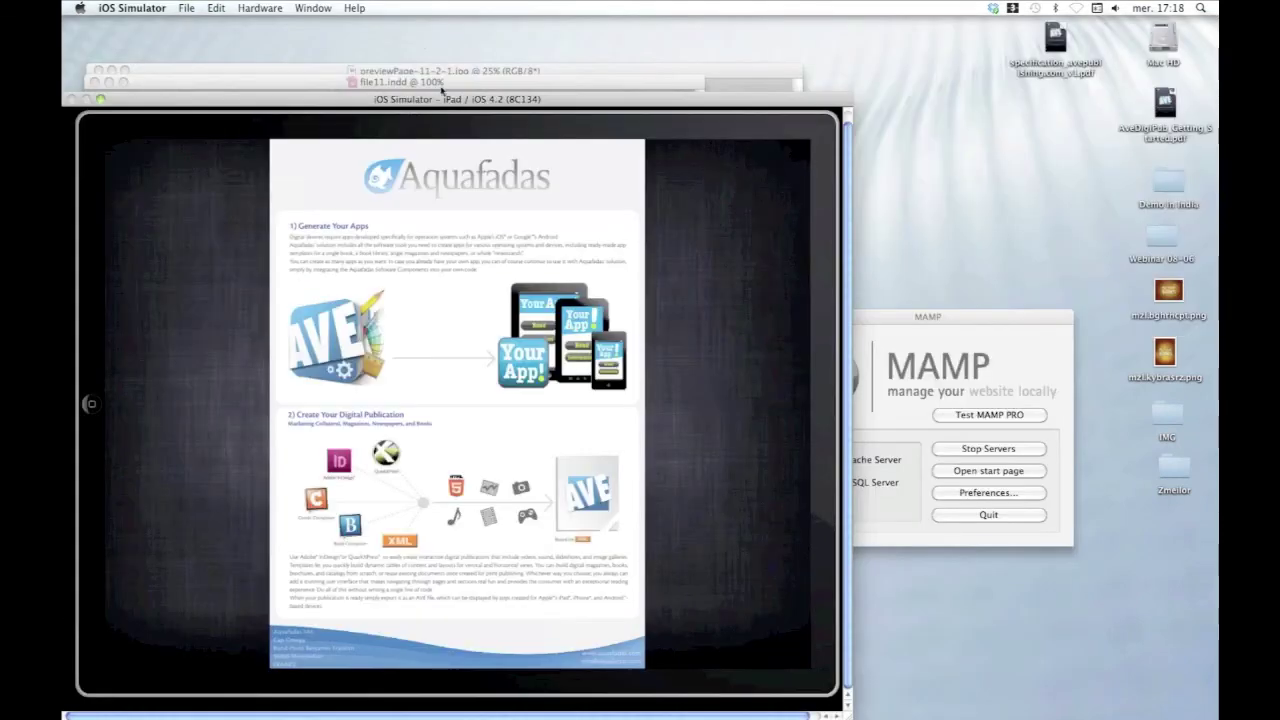
click(441, 82)
click(905, 226)
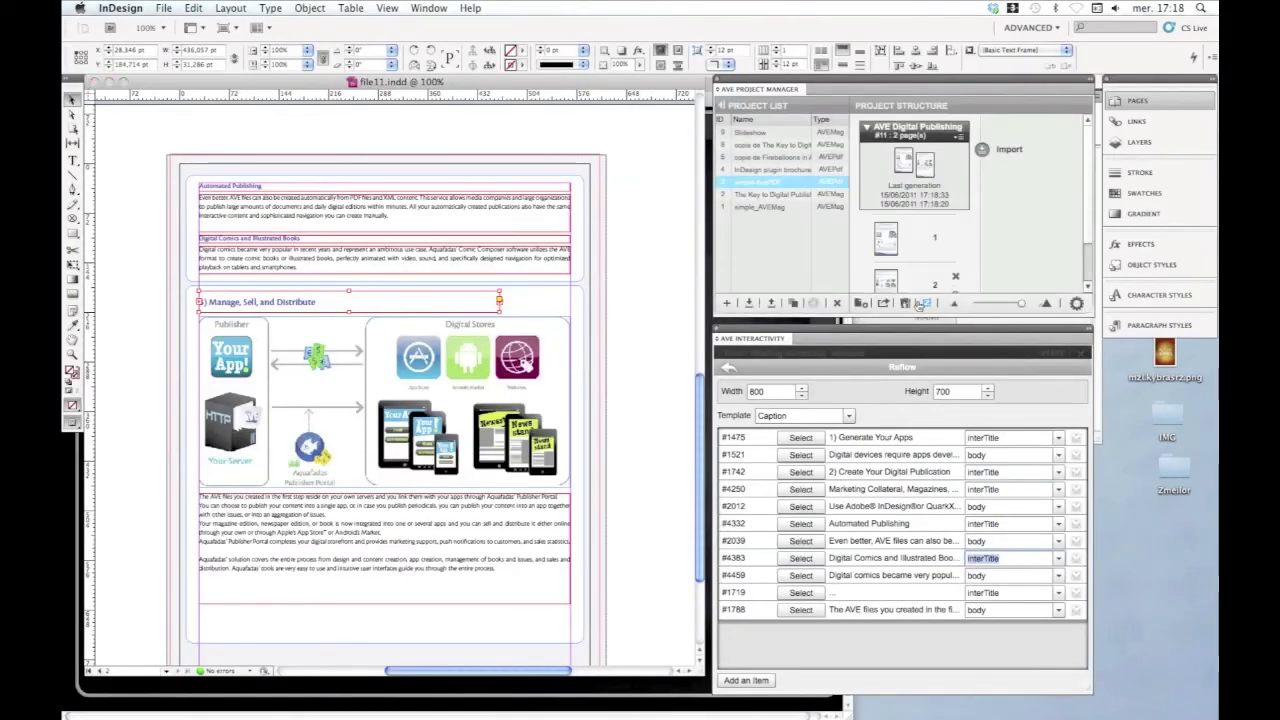
Step: Send the published project to the myKiosk app on the iPad simulator
click(921, 303)
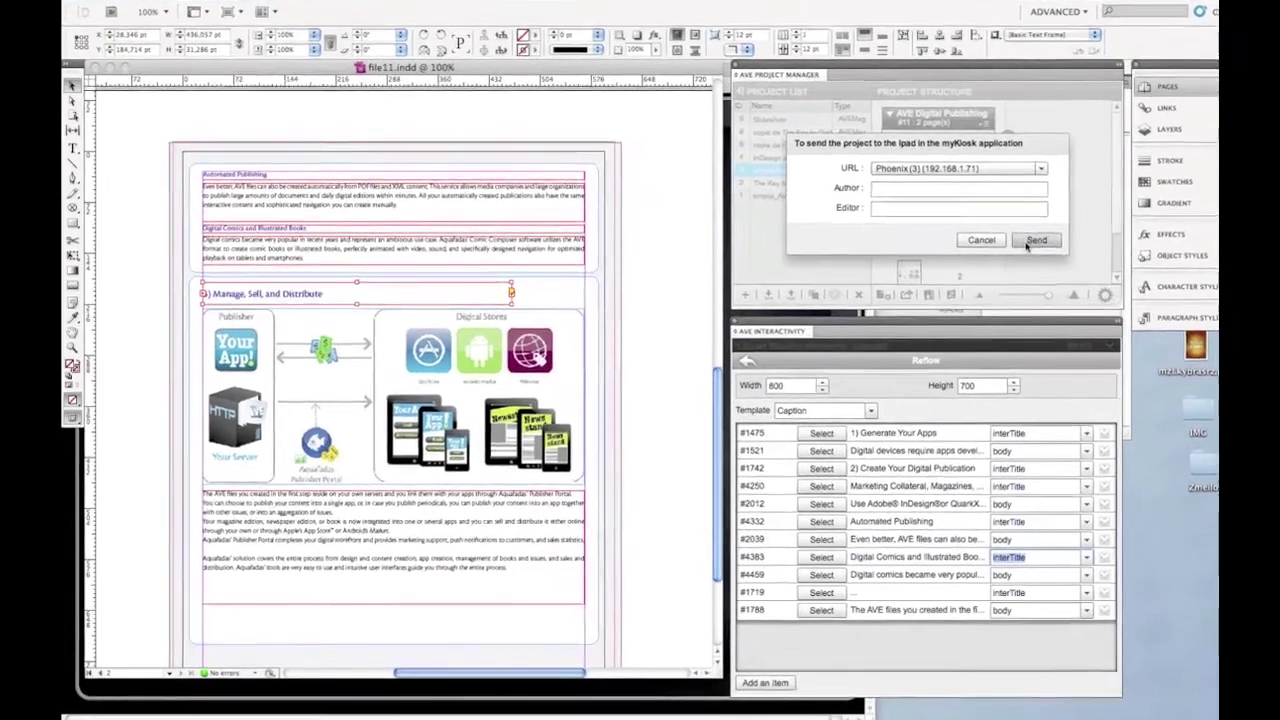
click(1015, 247)
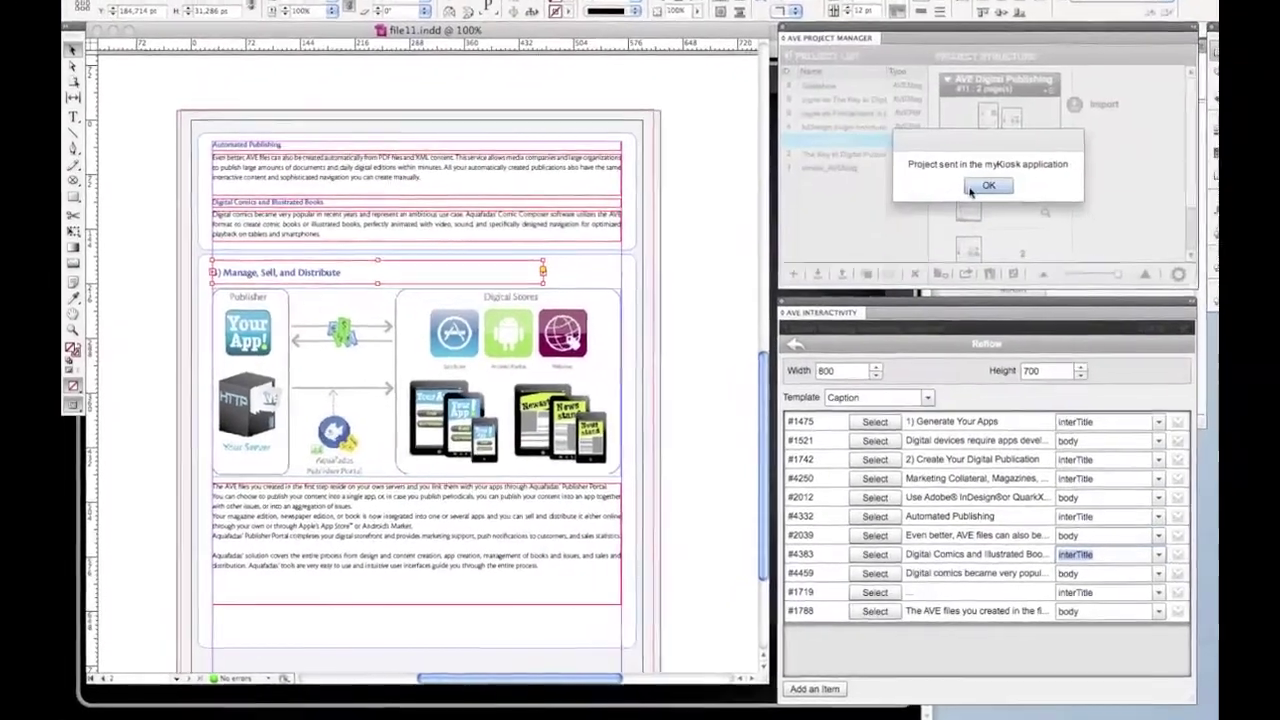
click(1050, 222)
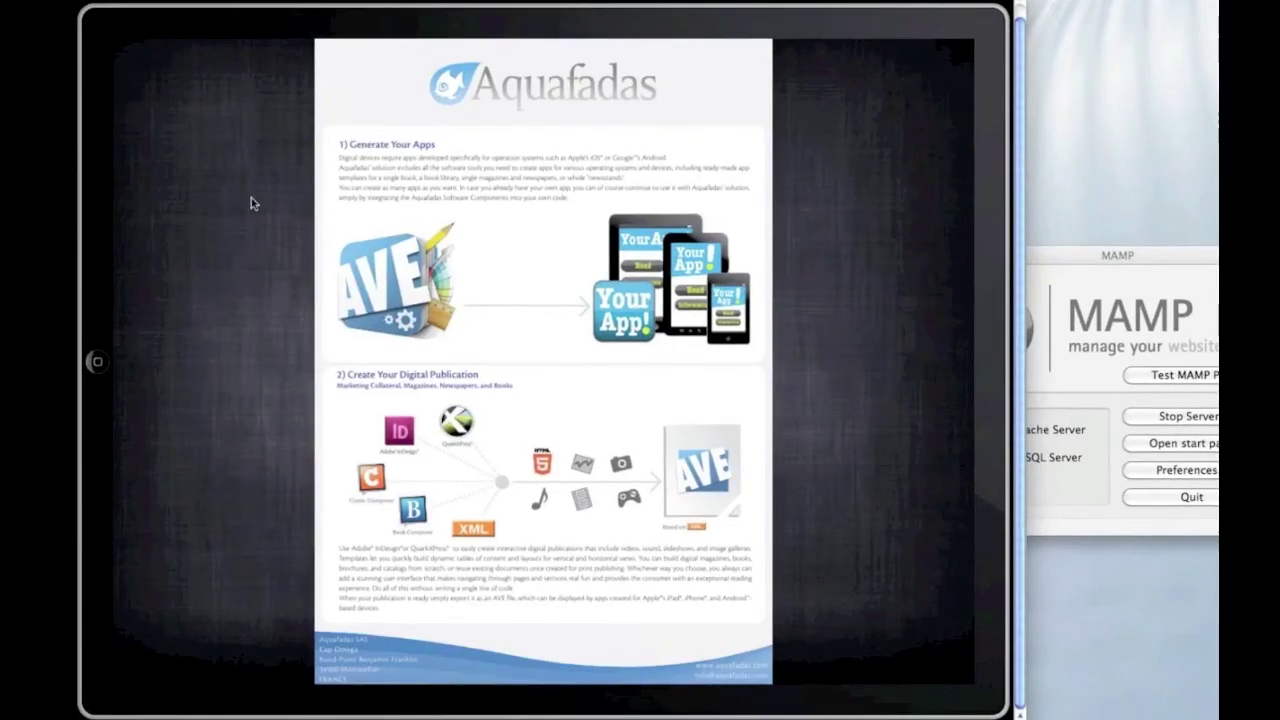
Step: Close the current reader and open the simple AvePDF issue from the My Kiosk library
click(189, 47)
click(148, 60)
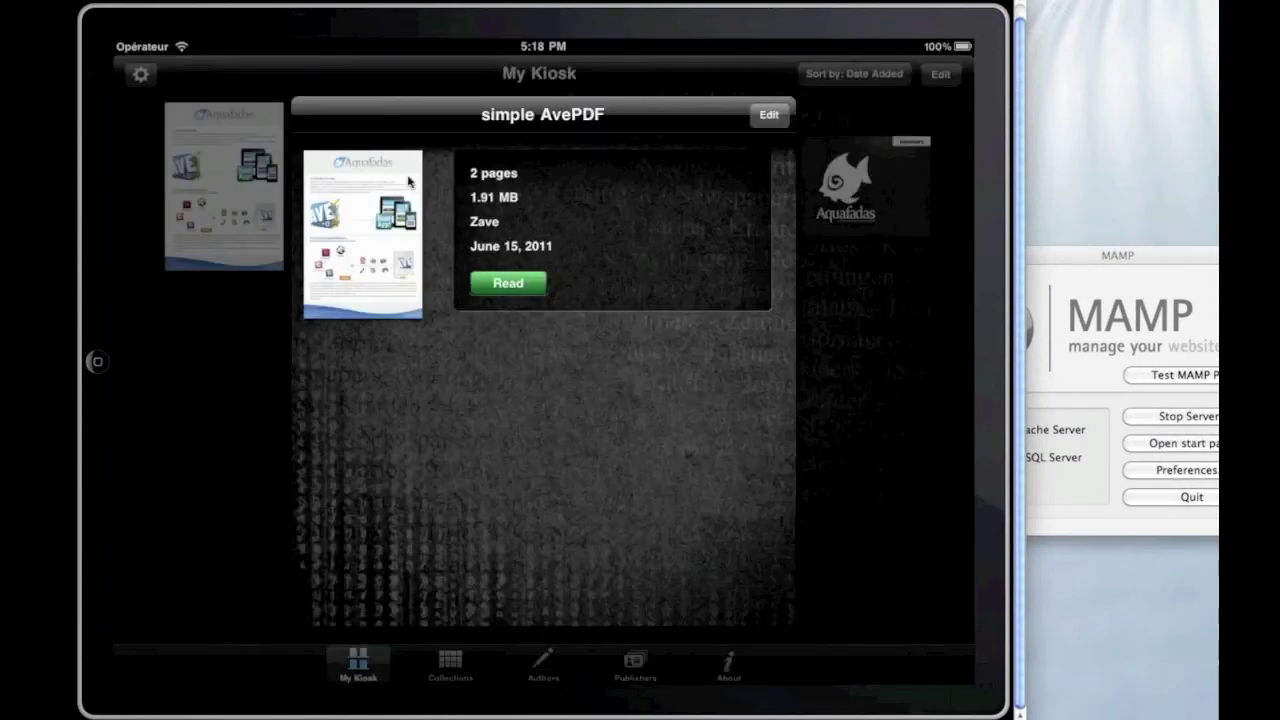
click(831, 377)
click(258, 190)
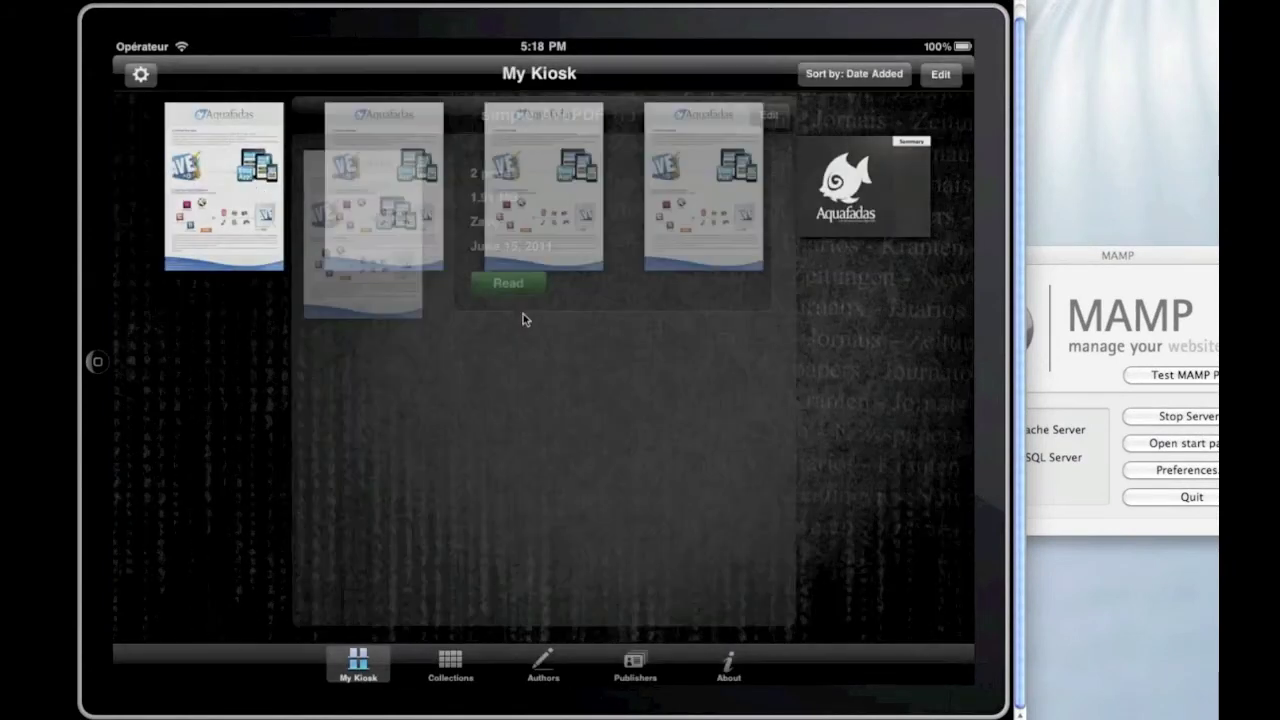
click(520, 285)
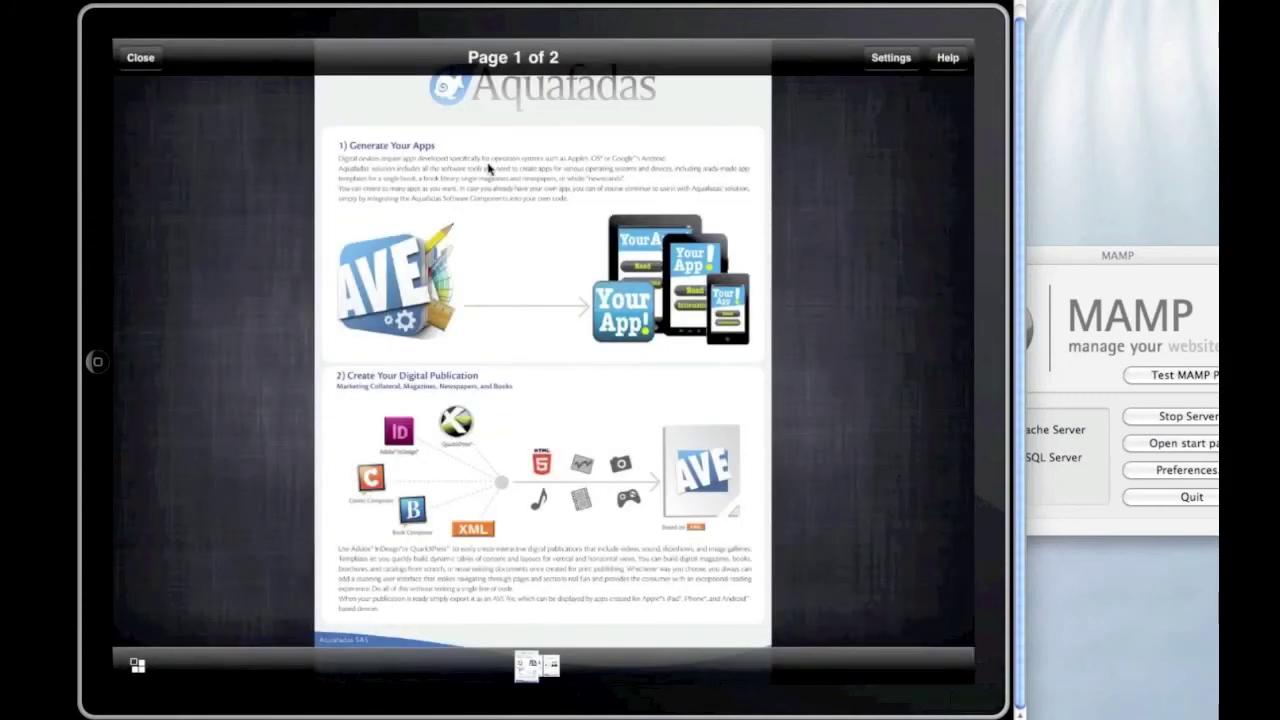
Step: Show the page's article as full-screen reflowed text, scroll through it, then close it
click(489, 168)
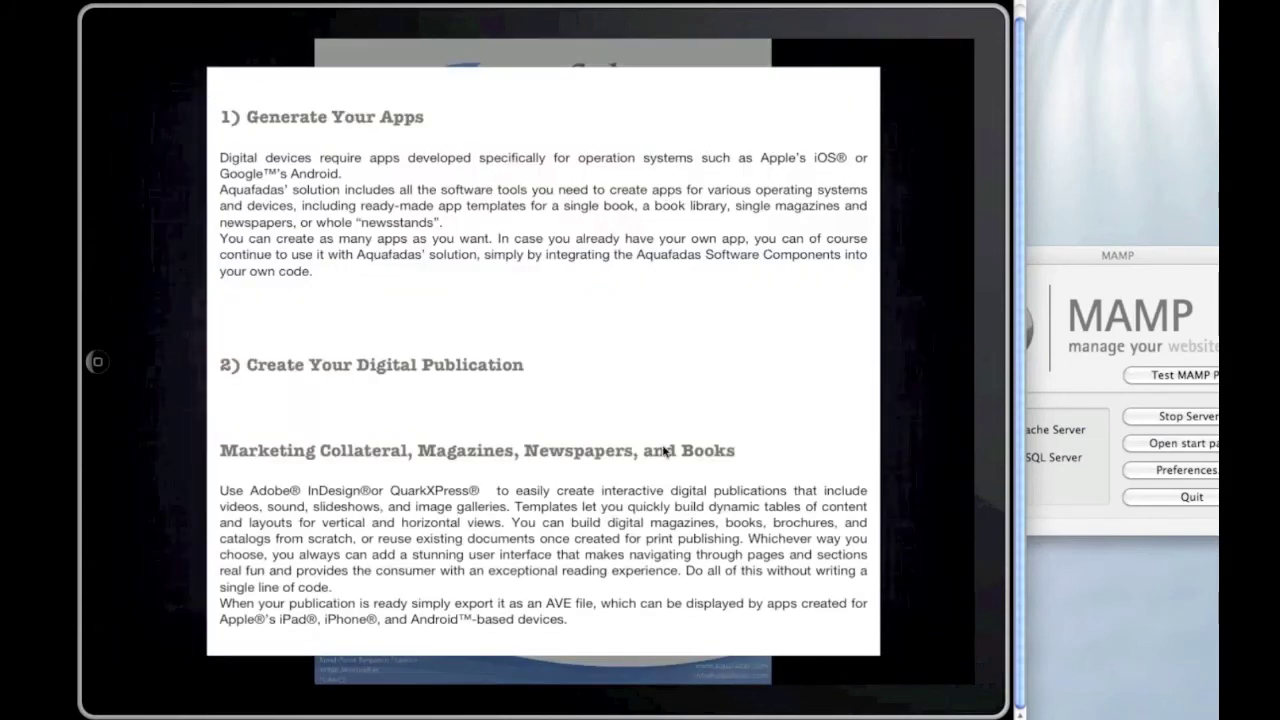
drag(647, 552, 646, 290)
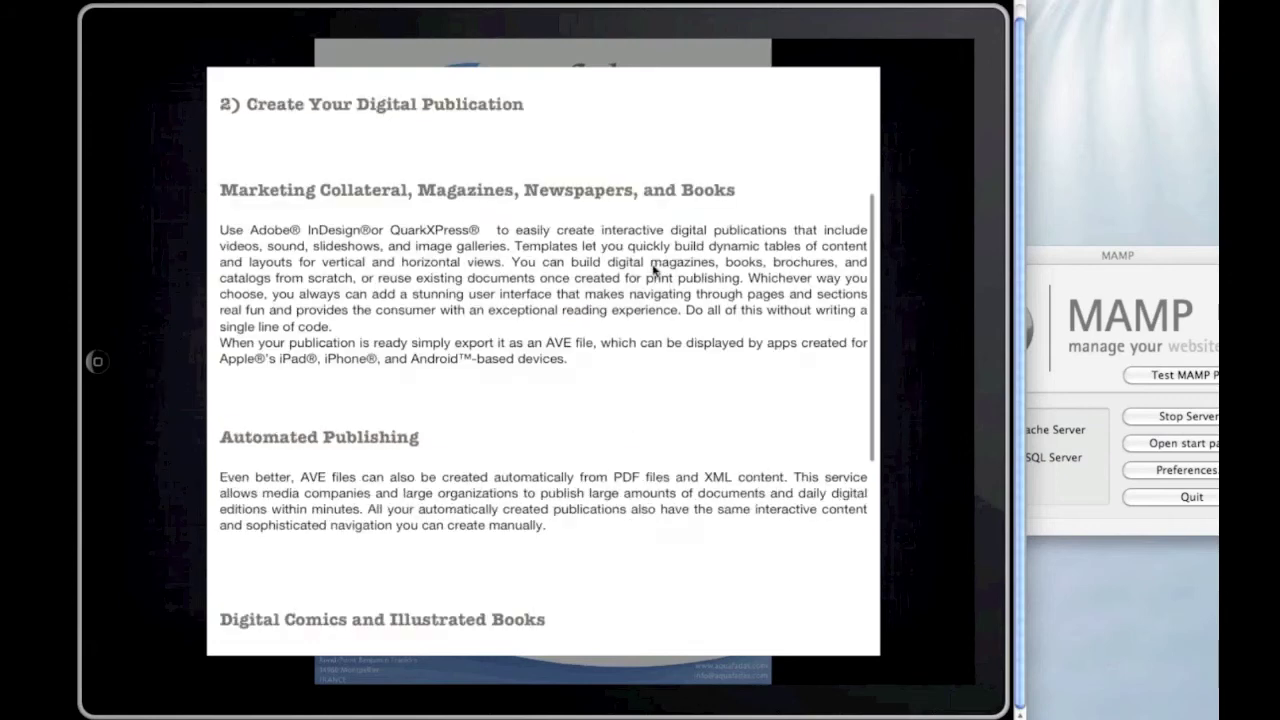
drag(640, 436, 580, 618)
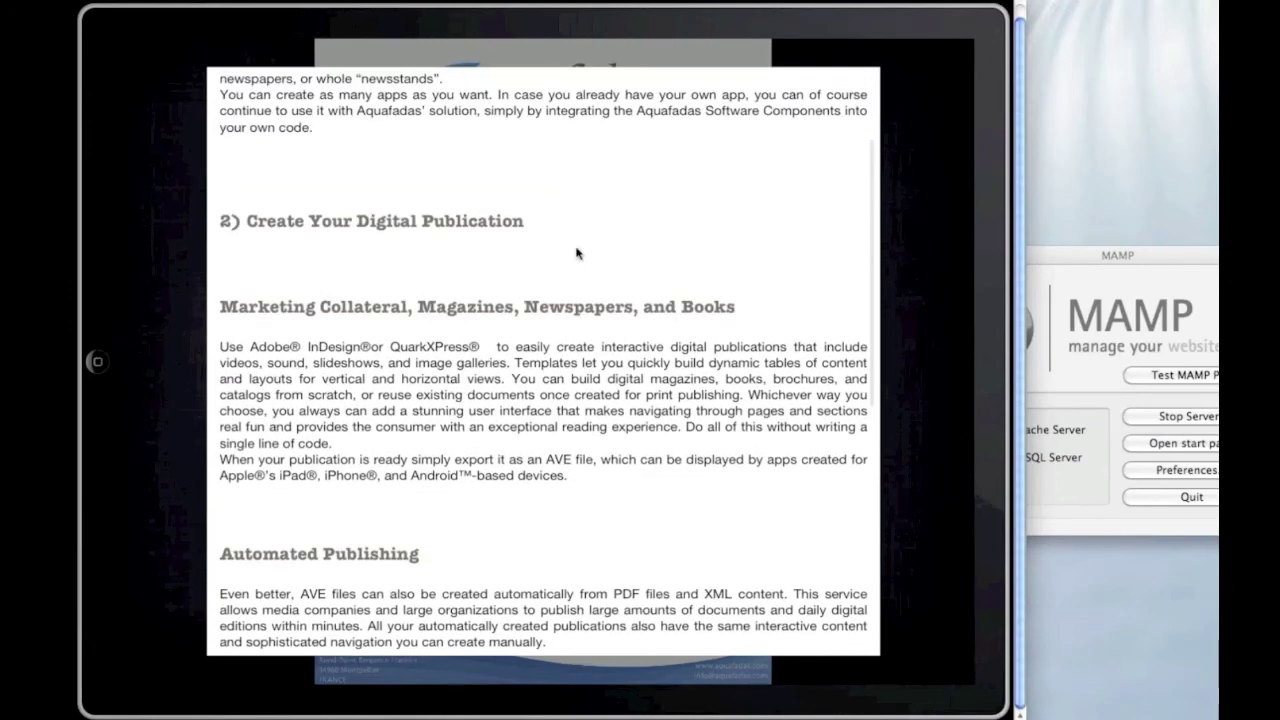
drag(580, 255, 563, 486)
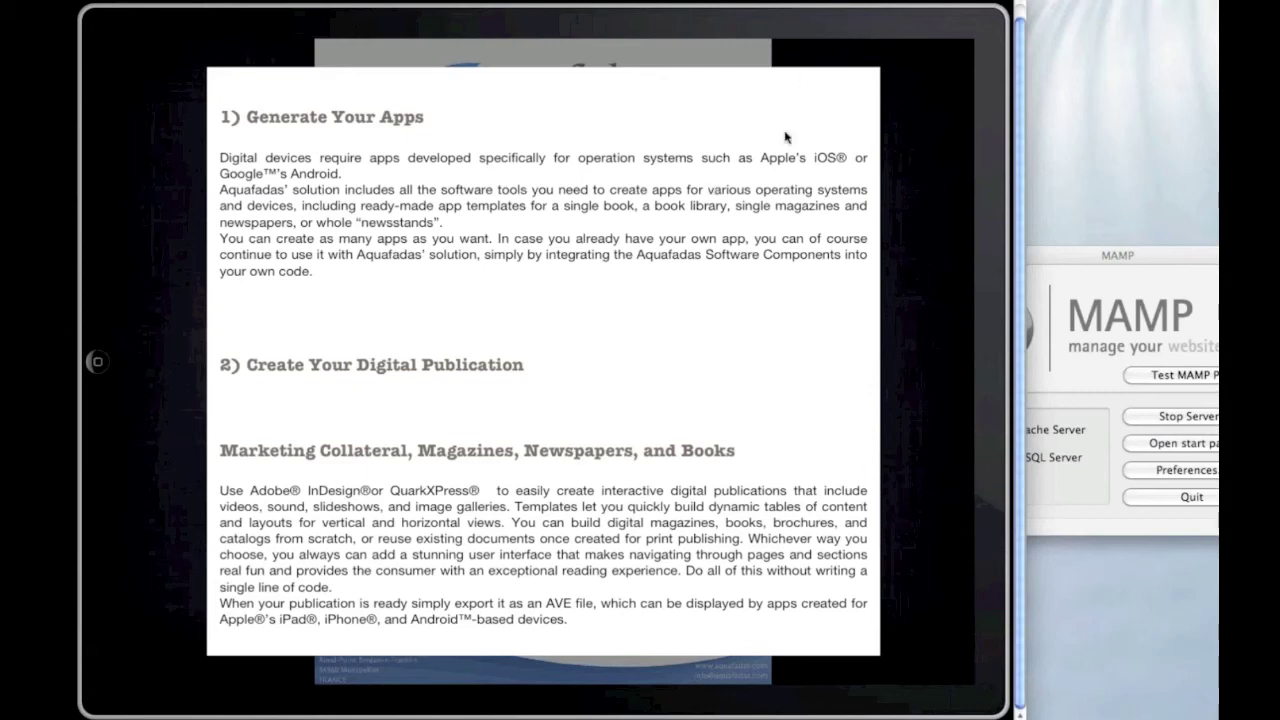
scroll(663, 507, down, 5)
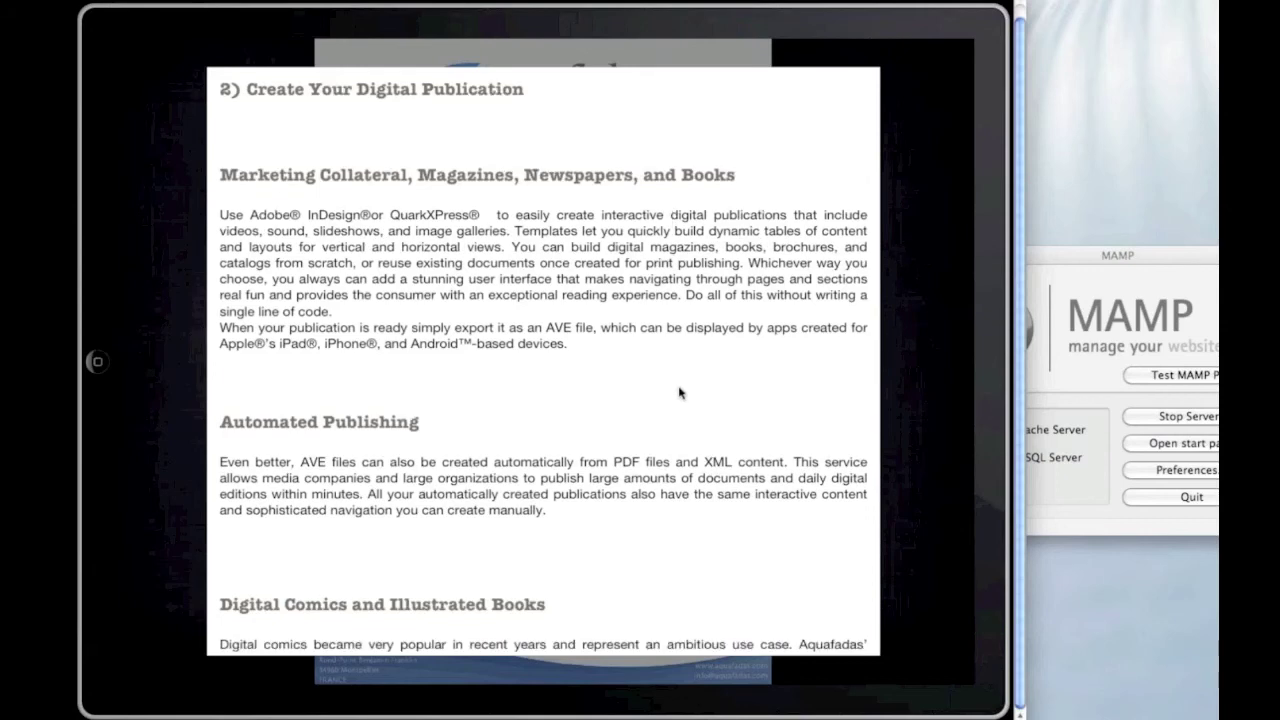
scroll(680, 210, down, 3)
scroll(668, 492, up, 5)
scroll(668, 492, up, 5)
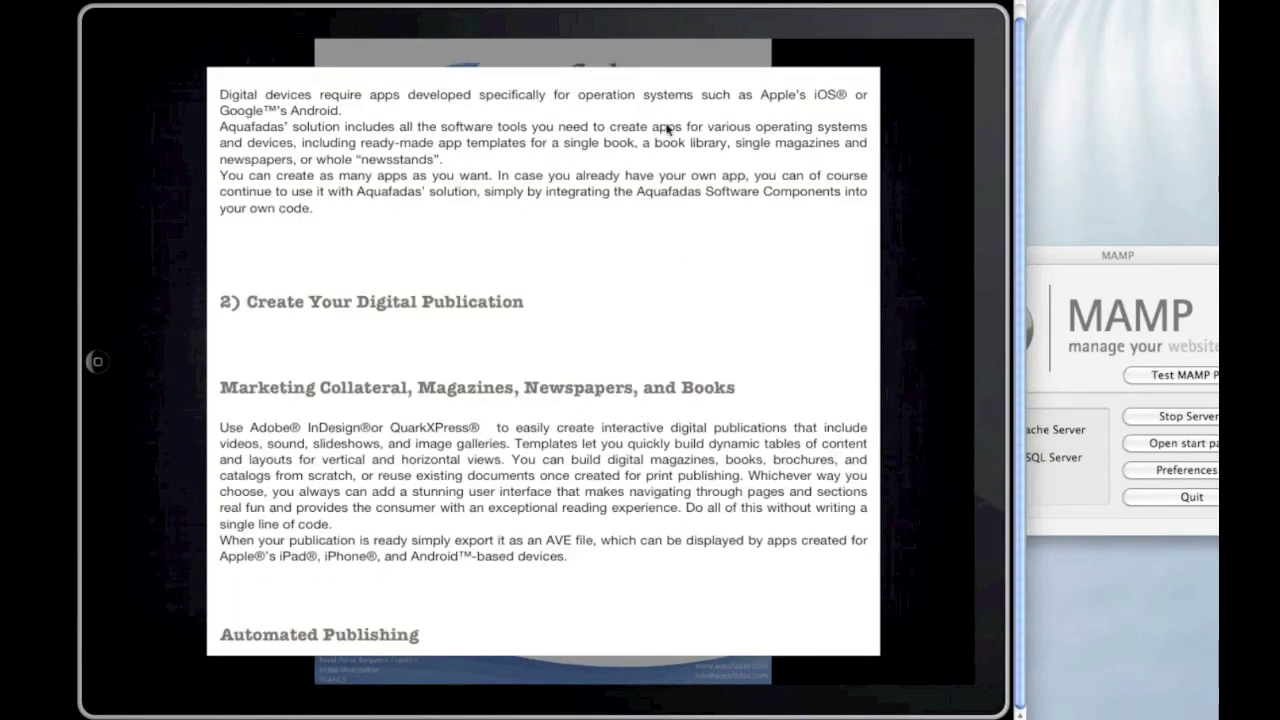
scroll(652, 412, down, 3)
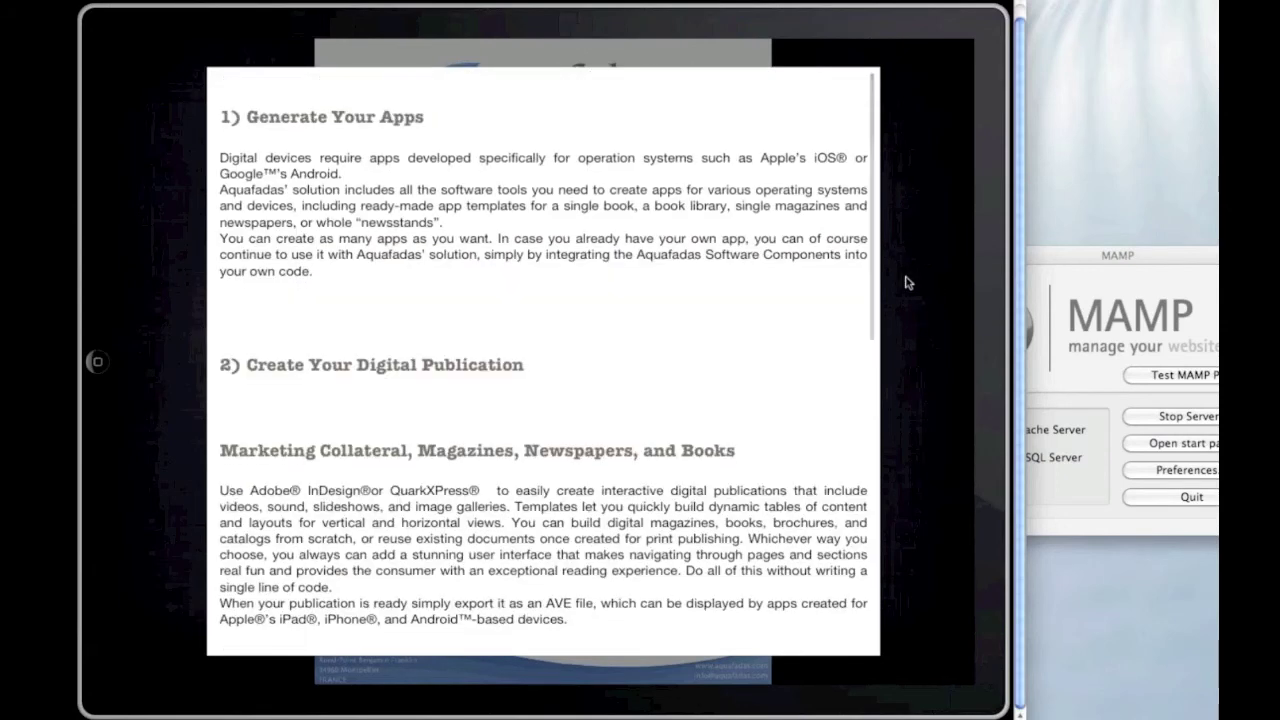
click(904, 347)
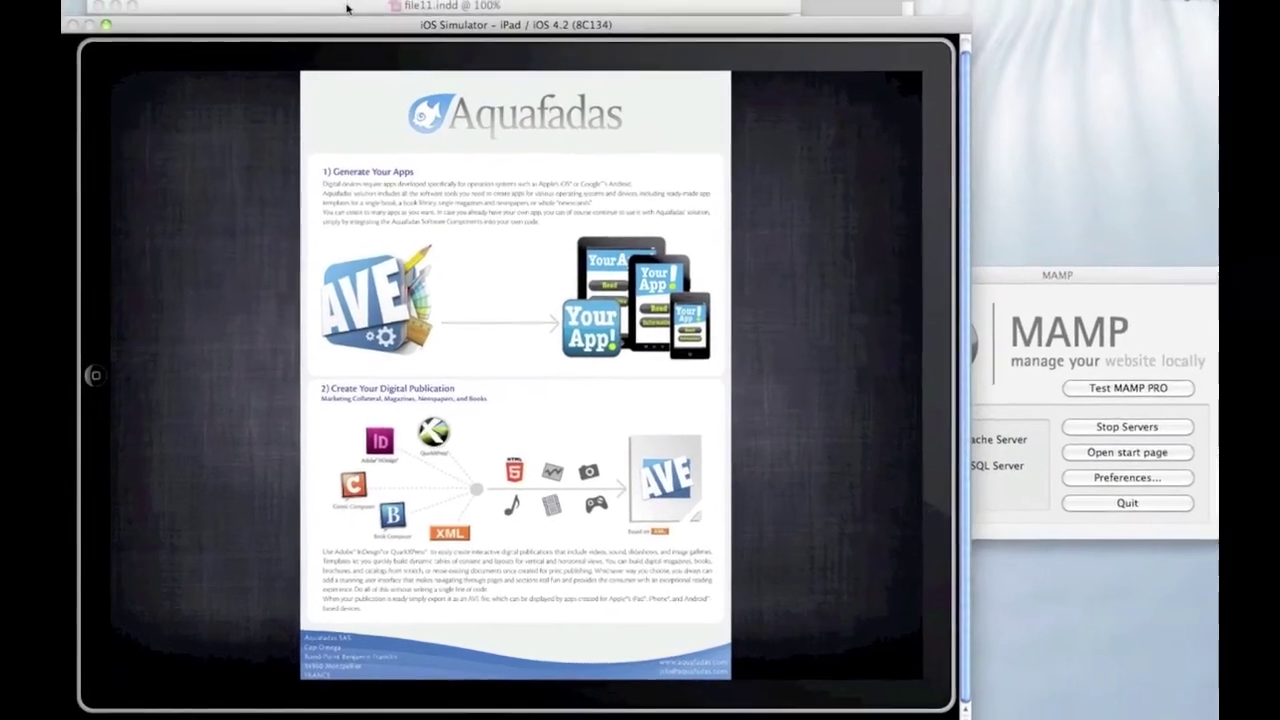
Step: Bring the InDesign window showing file11.indd back in front of the simulator
click(327, 52)
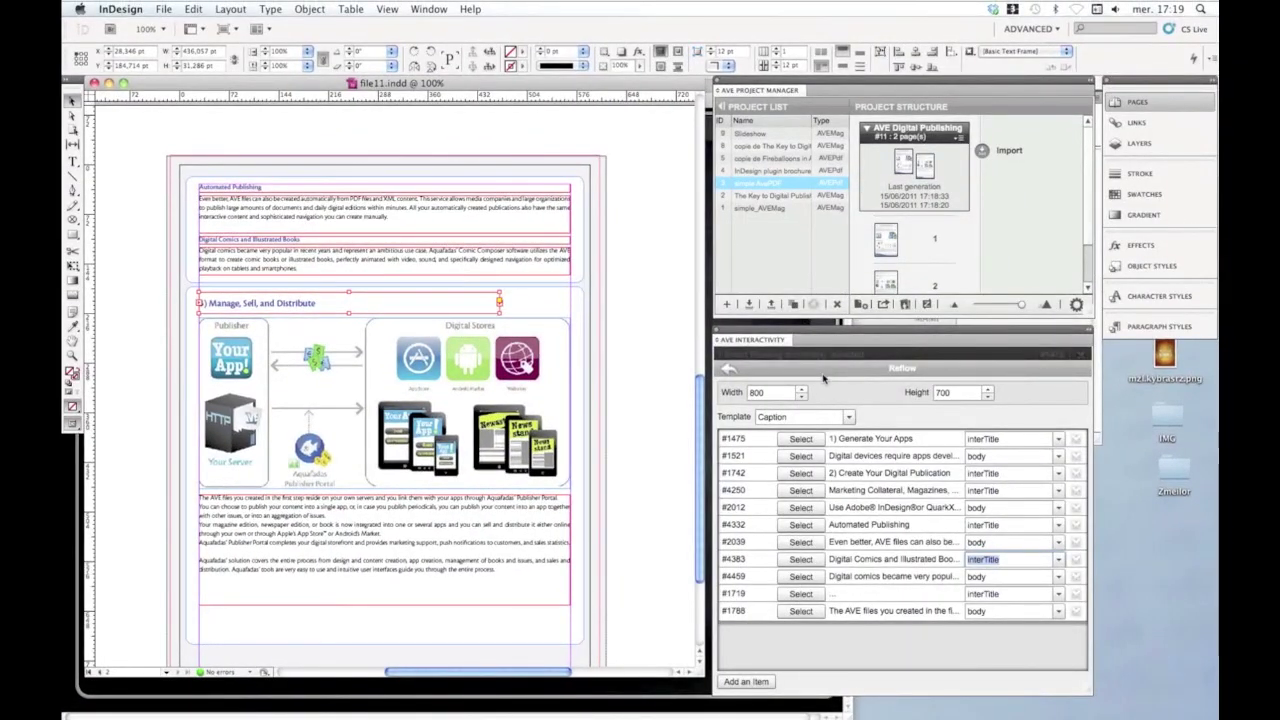
Step: Change the smartReading1475 Show Pop-Up type from FullScreen Popup to Classic Popup
click(730, 373)
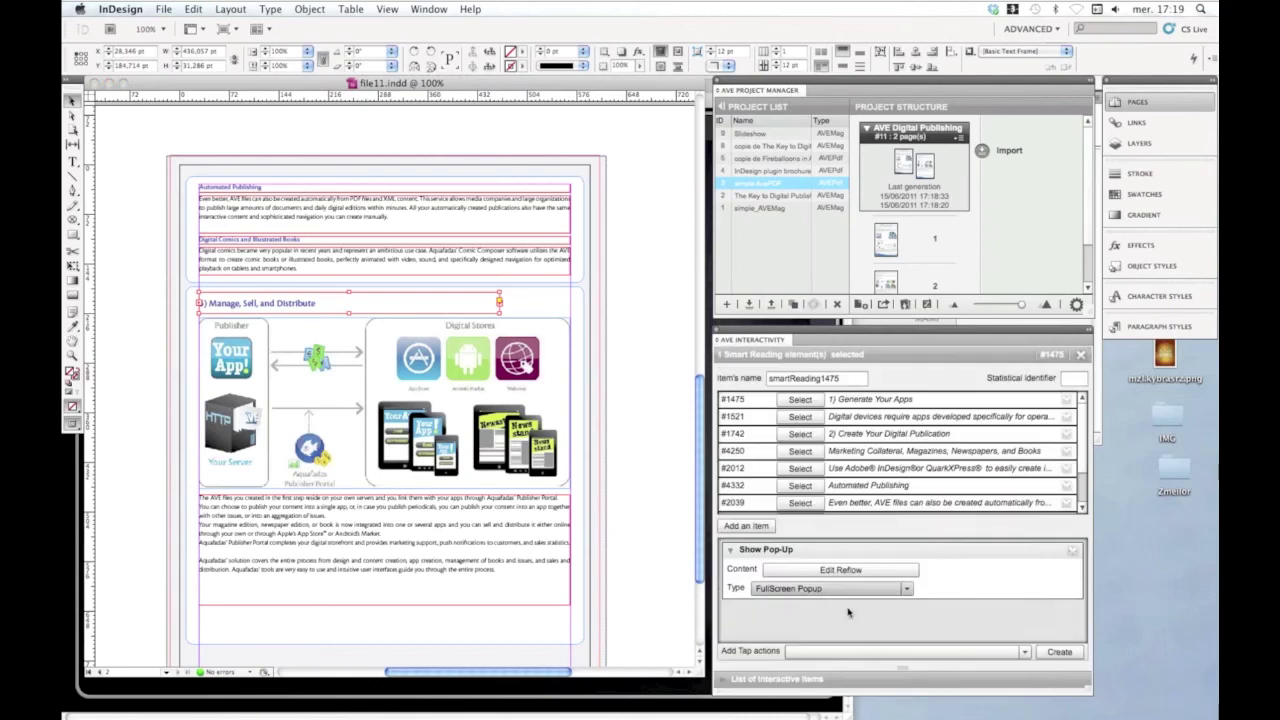
click(906, 590)
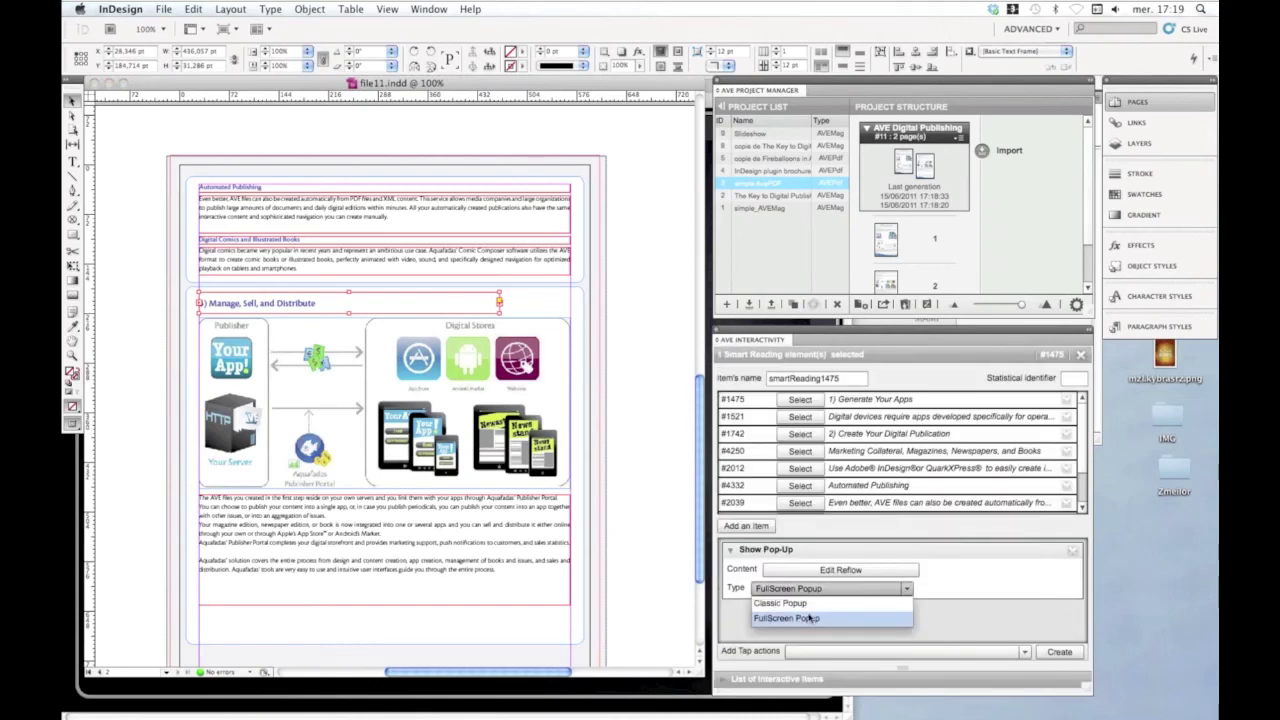
click(772, 604)
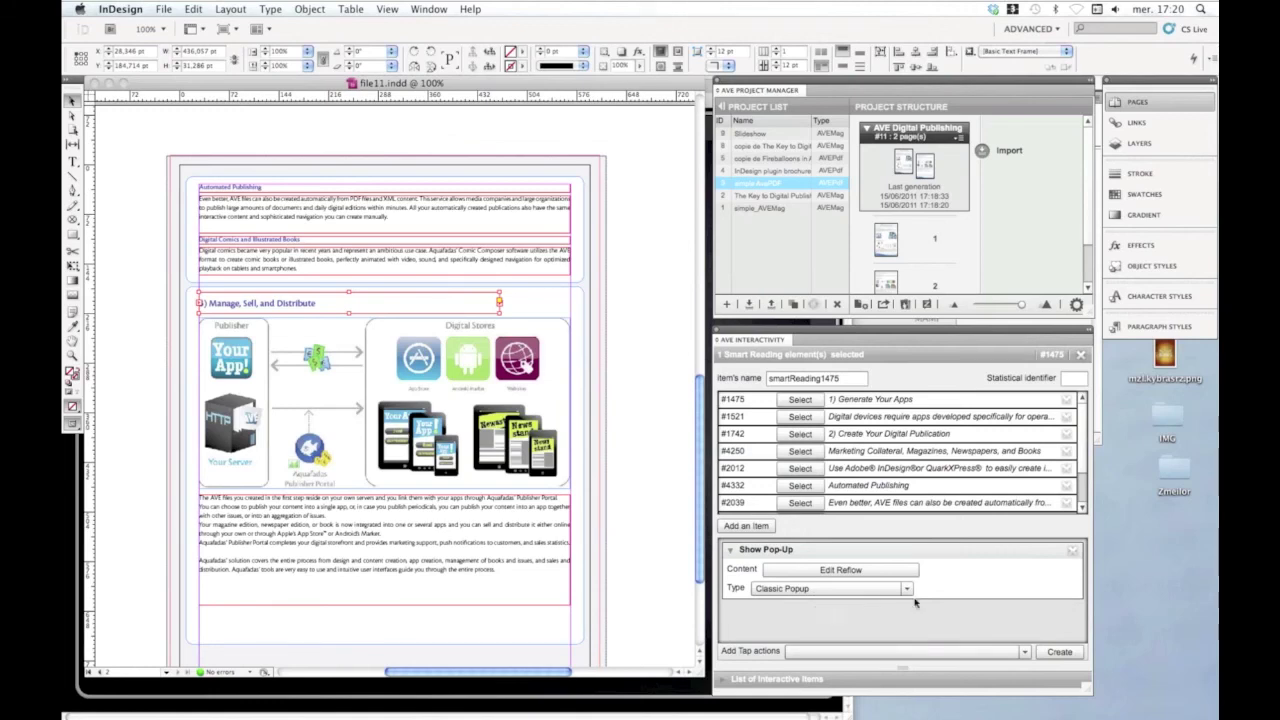
Step: Republish the project with the Classic Popup change, generating the missing articles
click(884, 307)
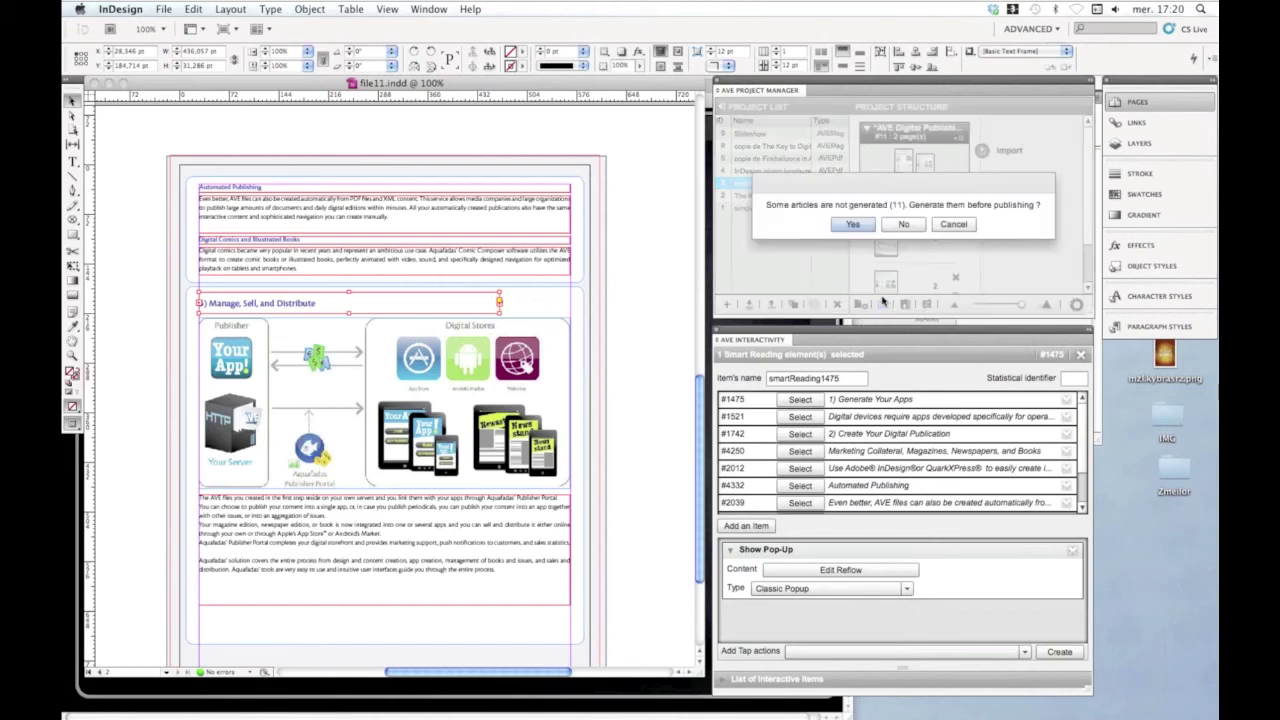
click(854, 226)
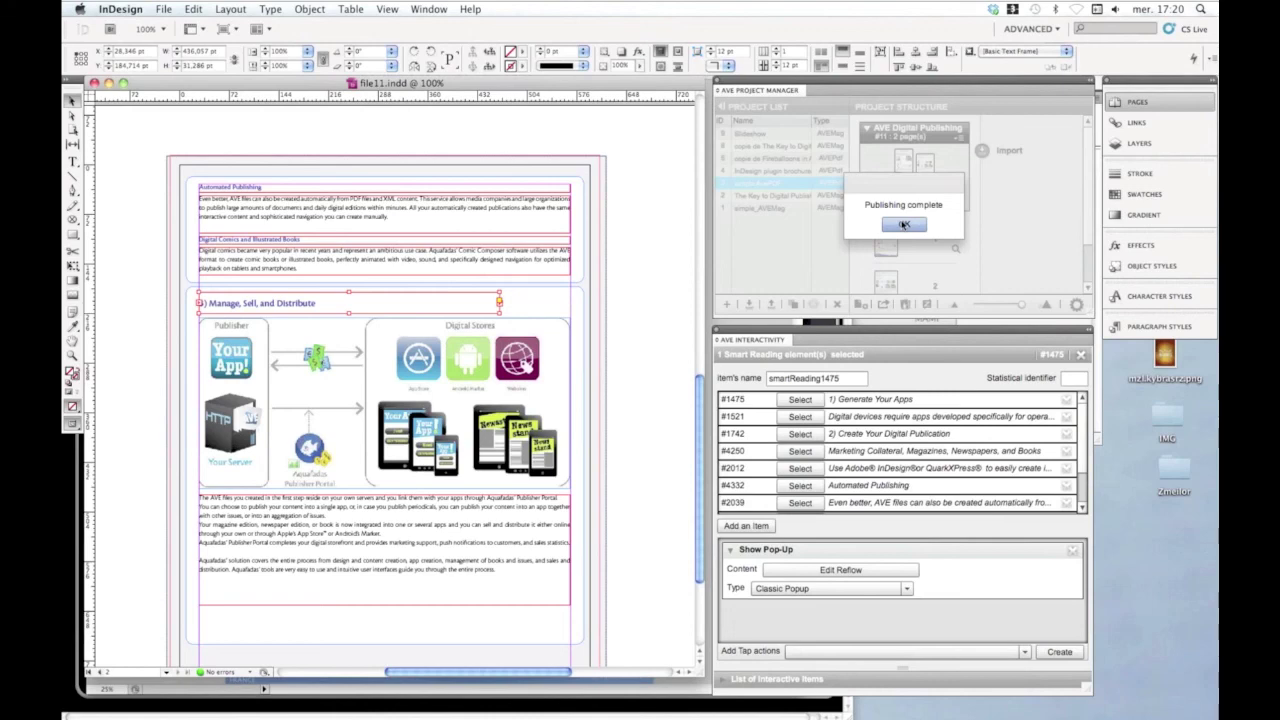
click(903, 224)
Step: Send the republished project to the myKiosk app again
click(905, 304)
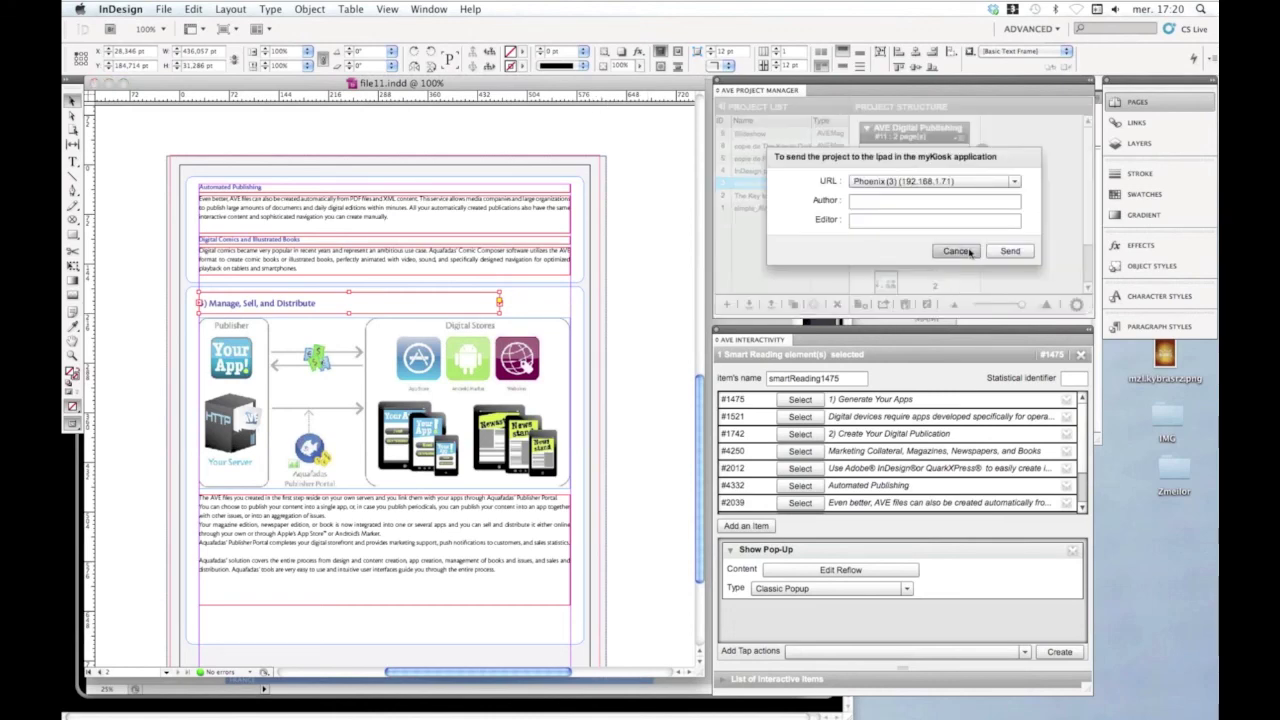
click(1008, 252)
click(890, 226)
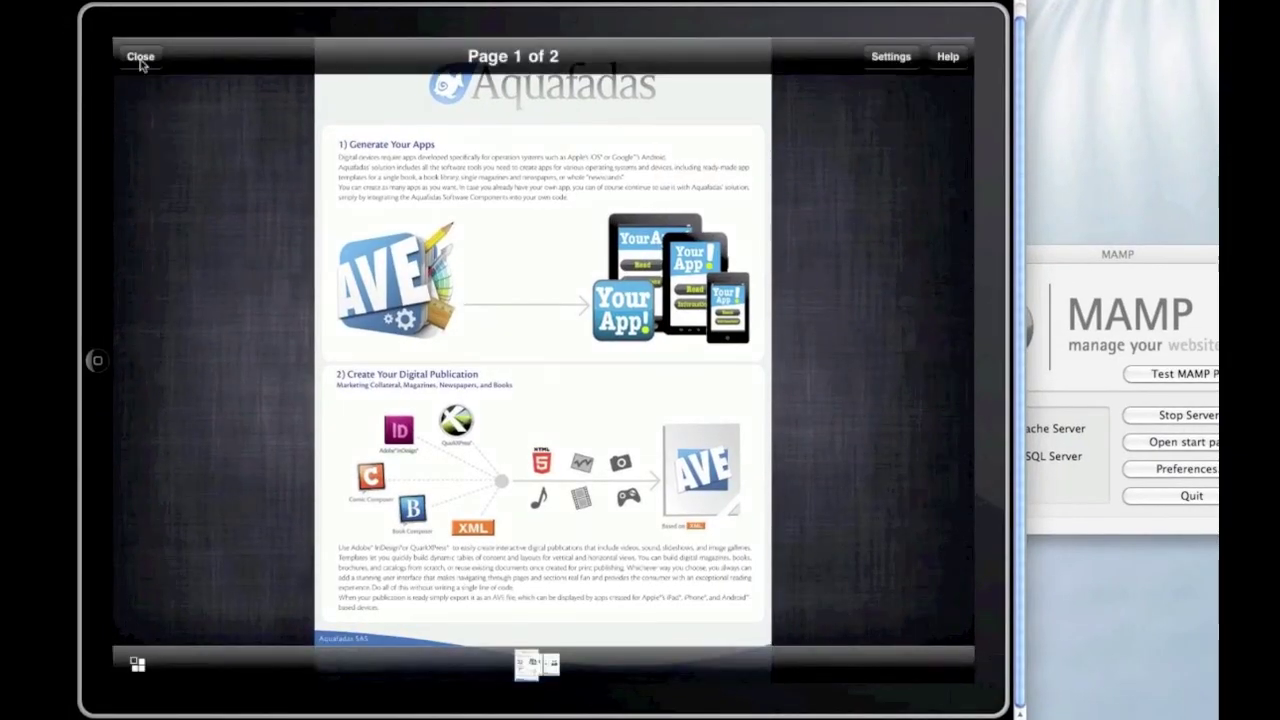
Step: Close the reader and reopen the updated simple AvePDF issue
click(140, 57)
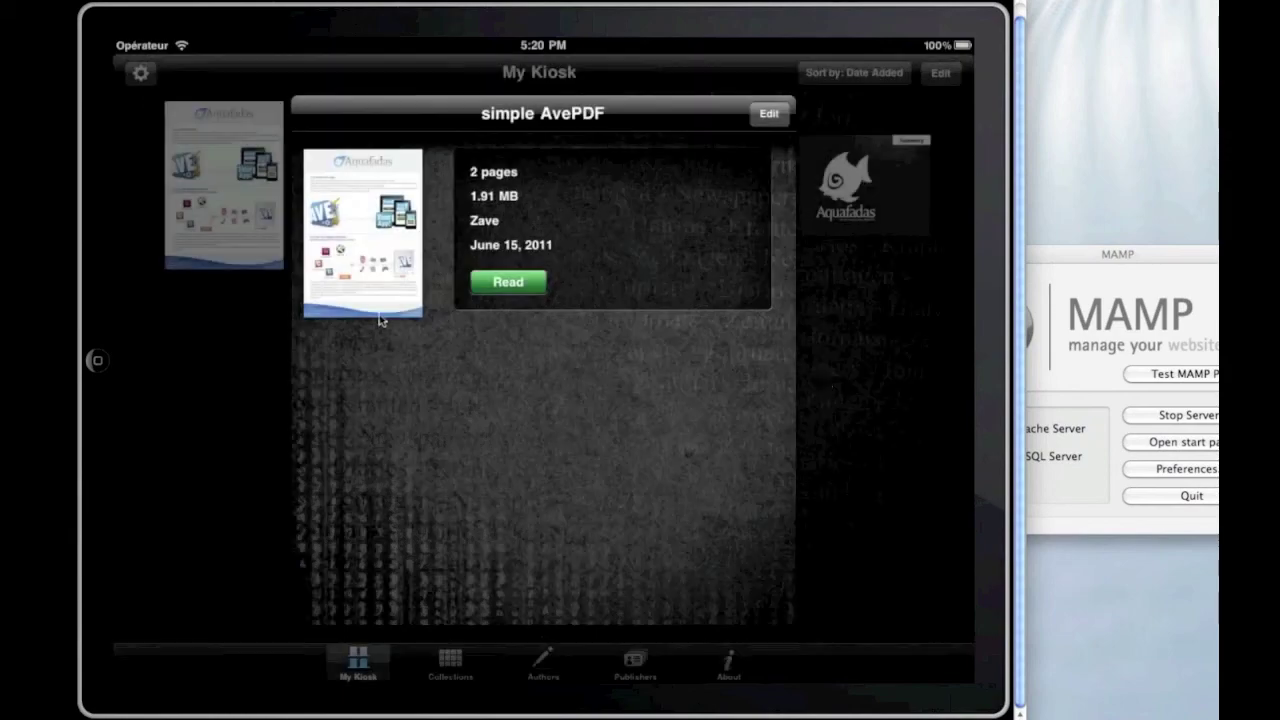
click(157, 306)
click(380, 200)
click(527, 280)
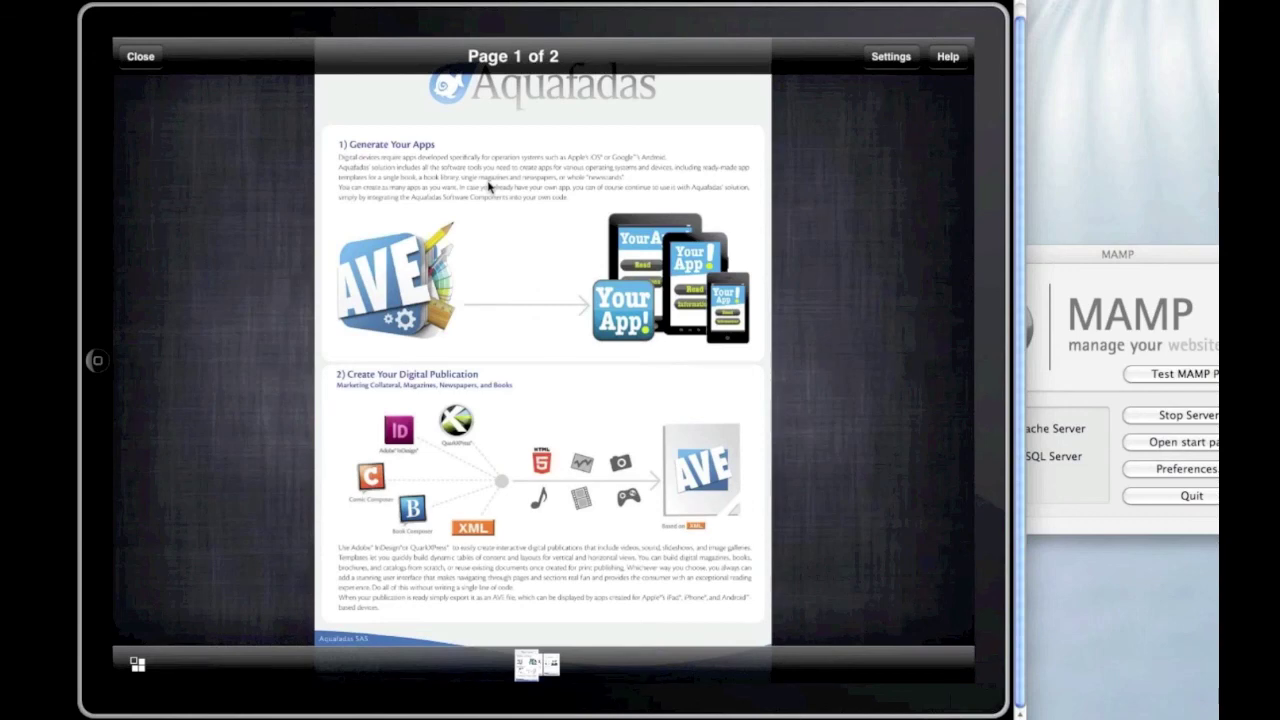
Step: Show the article's reflowed text as a classic pop-up over page 1 and swipe through it
click(489, 187)
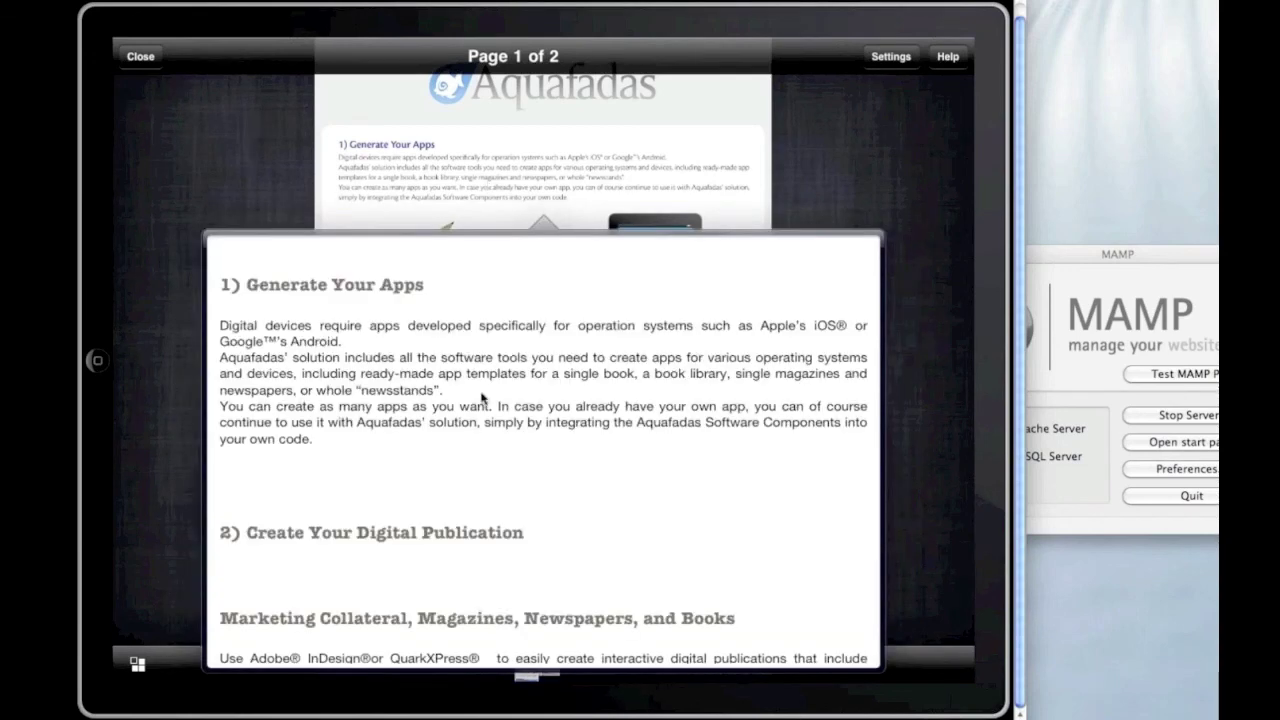
drag(737, 614, 700, 494)
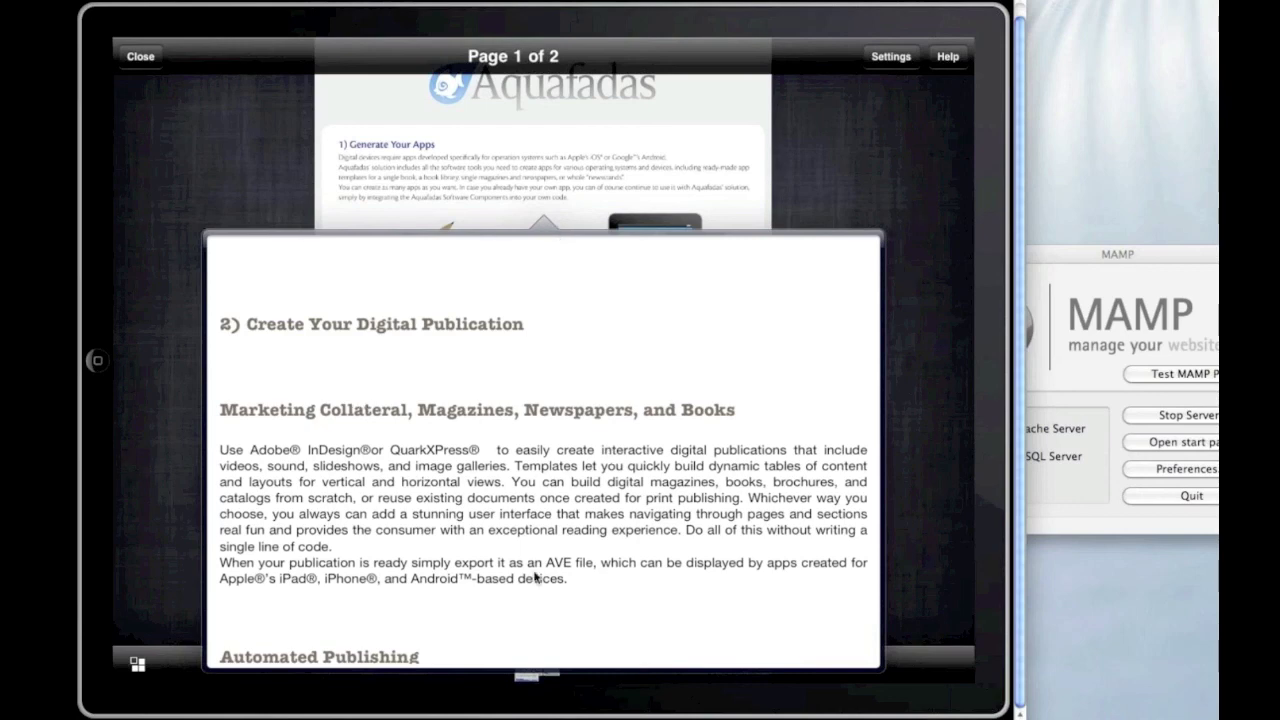
drag(537, 578, 549, 288)
drag(613, 596, 718, 424)
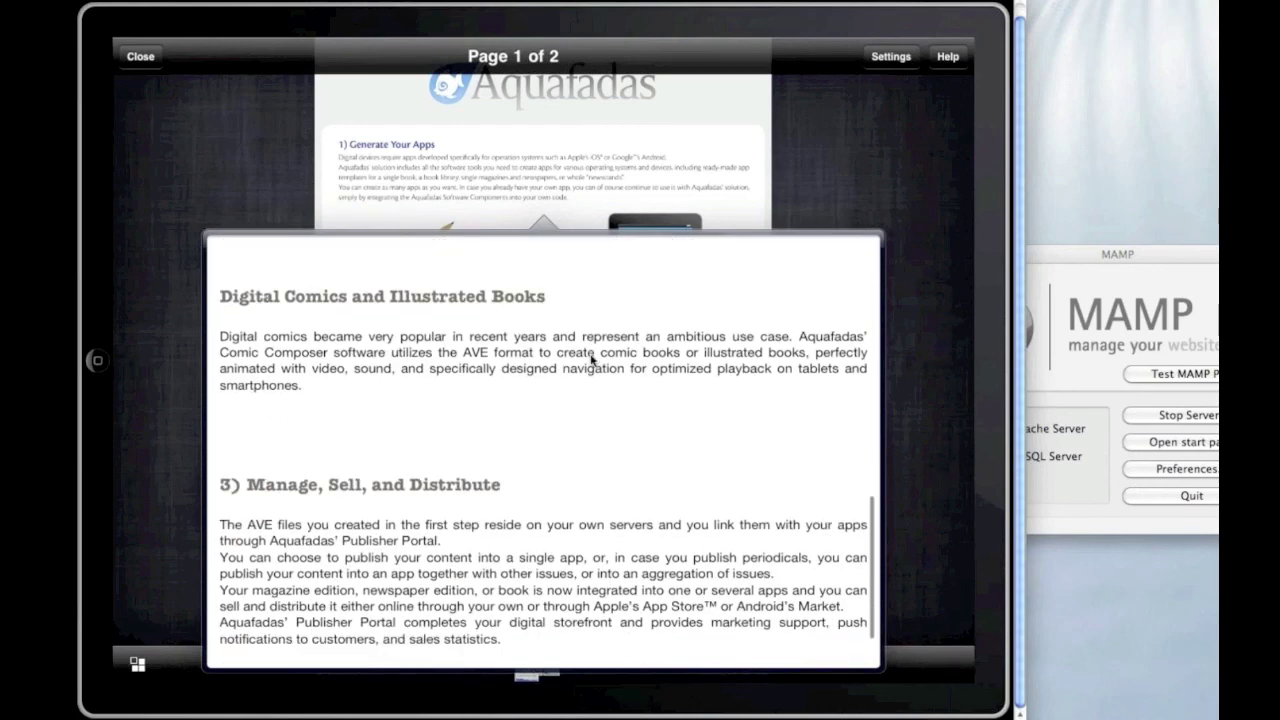